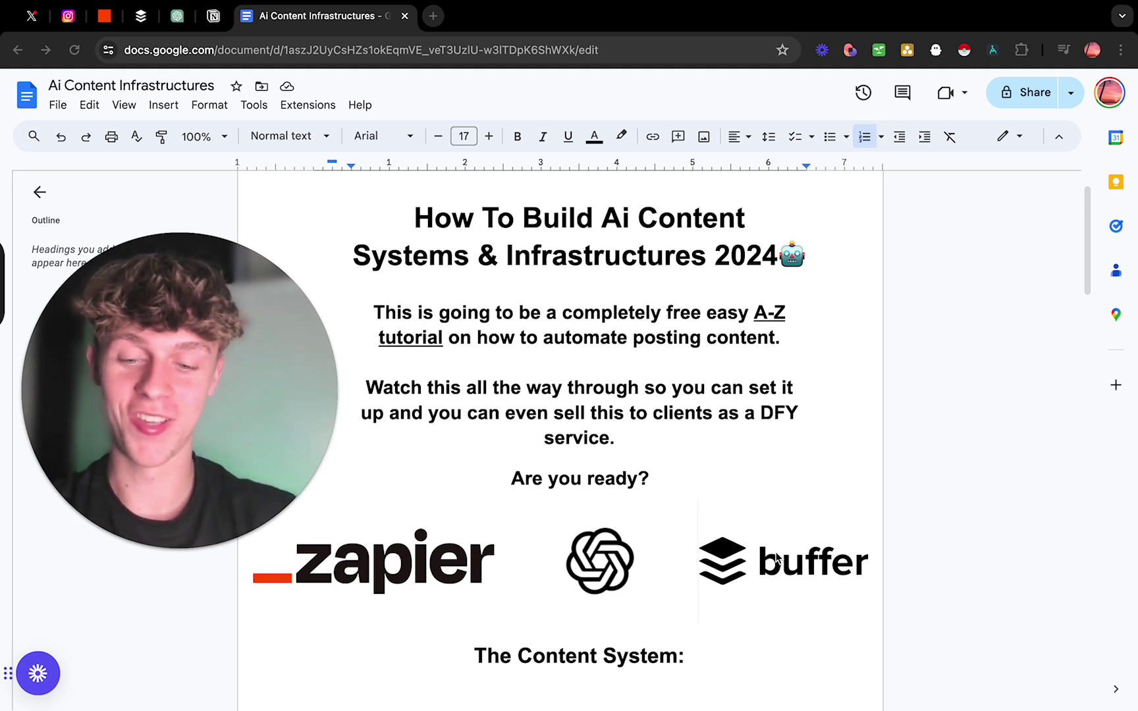
Zoom the document to 200% and examine the first boxes of the flowchart under The Content System
{"action": "scroll", "coordinate": [777, 558], "scroll_direction": "down", "scroll_amount": 3}
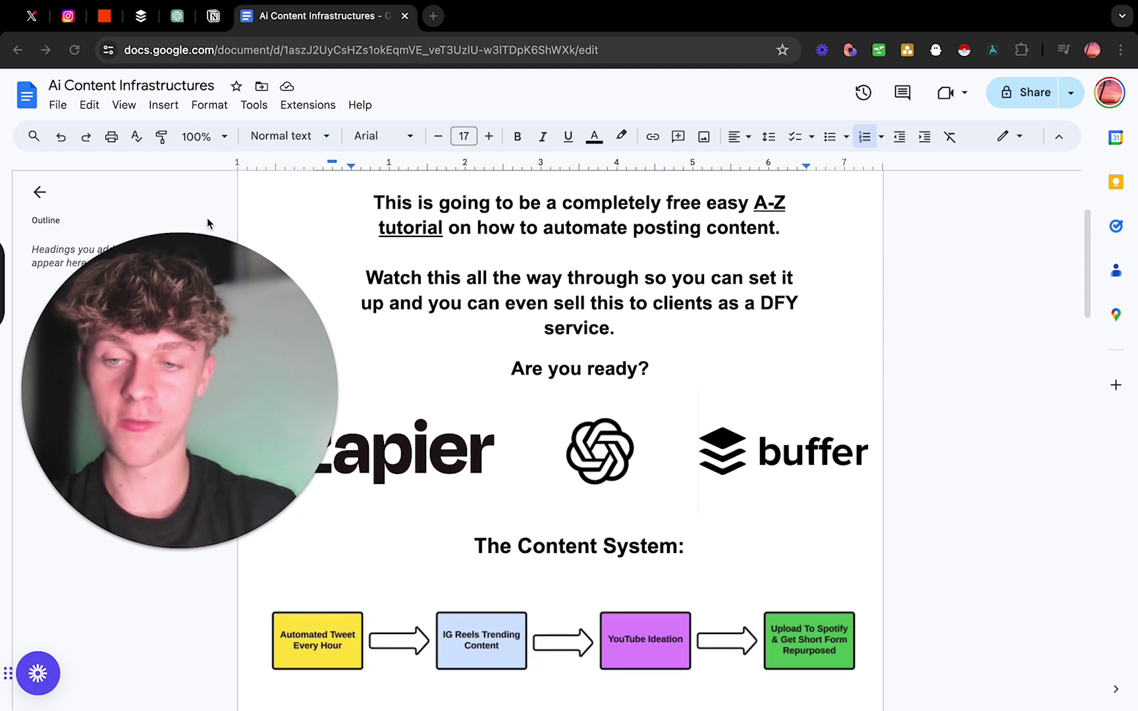
{"action": "left_click", "coordinate": [158, 547]}
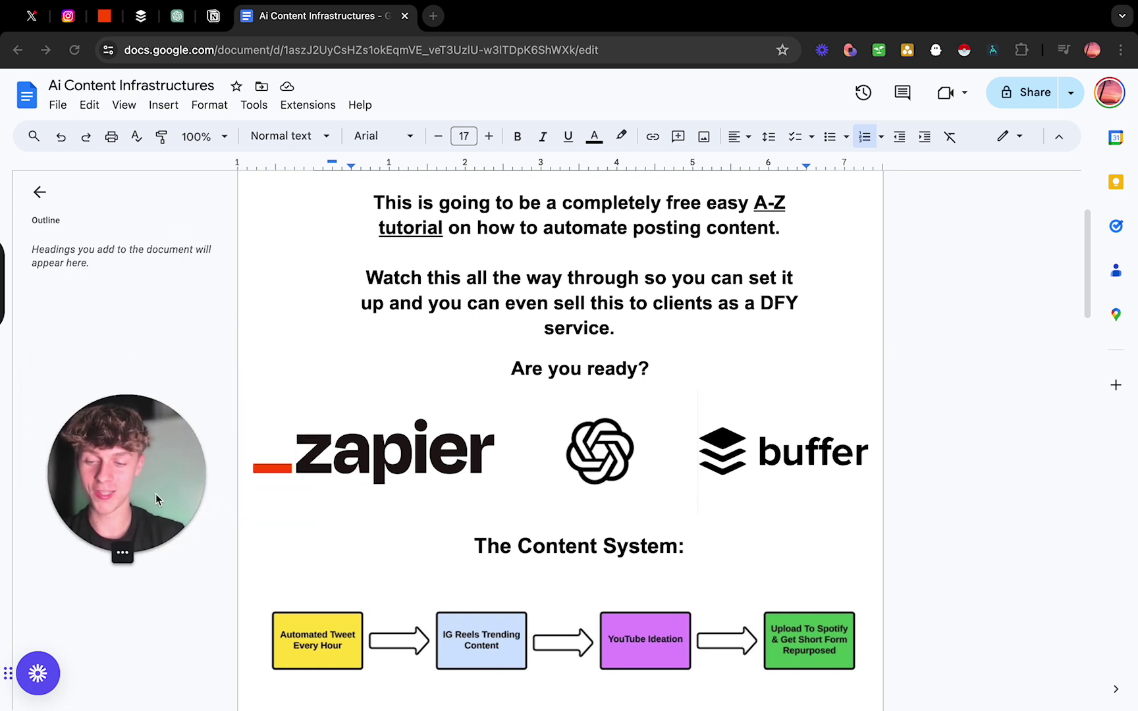
{"action": "left_click", "coordinate": [201, 137]}
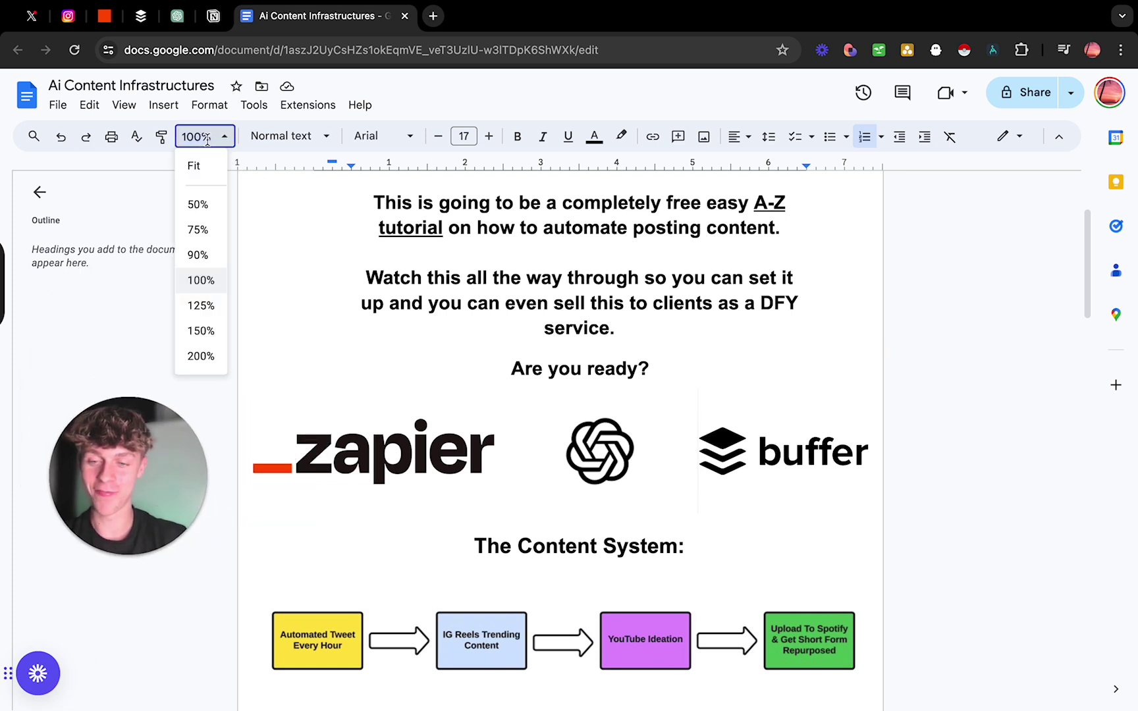
{"action": "left_click", "coordinate": [201, 356]}
{"action": "scroll", "coordinate": [429, 421], "scroll_direction": "down", "scroll_amount": 10}
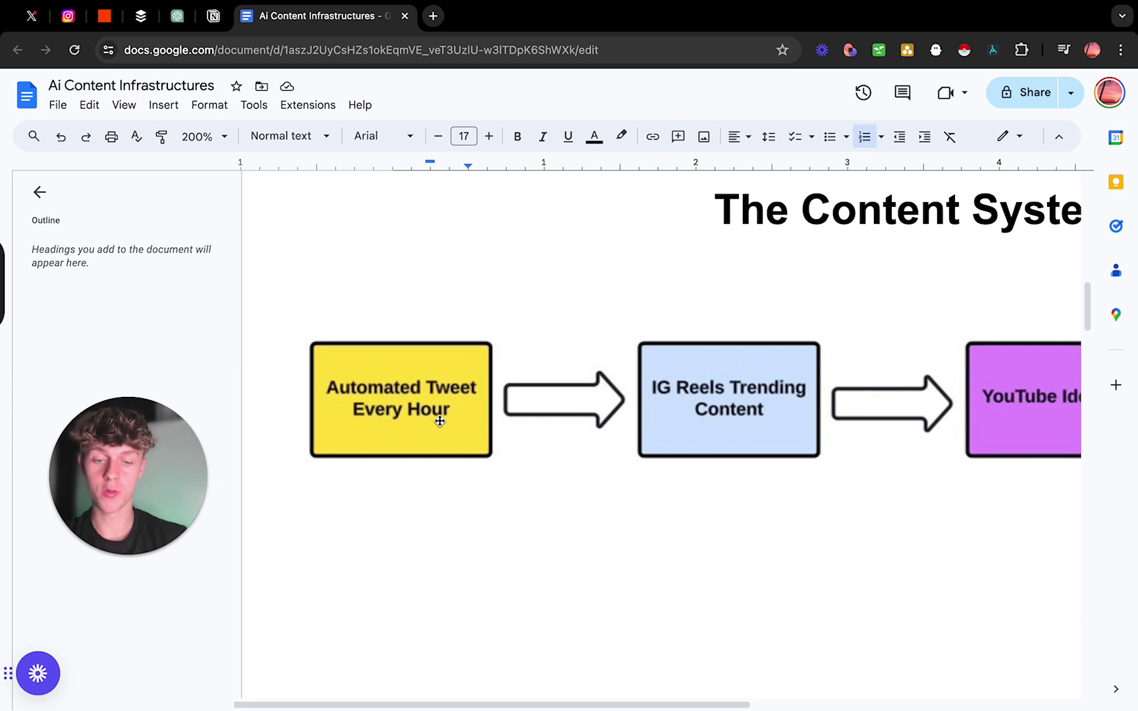
{"action": "scroll", "coordinate": [440, 422], "scroll_direction": "right", "scroll_amount": 3}
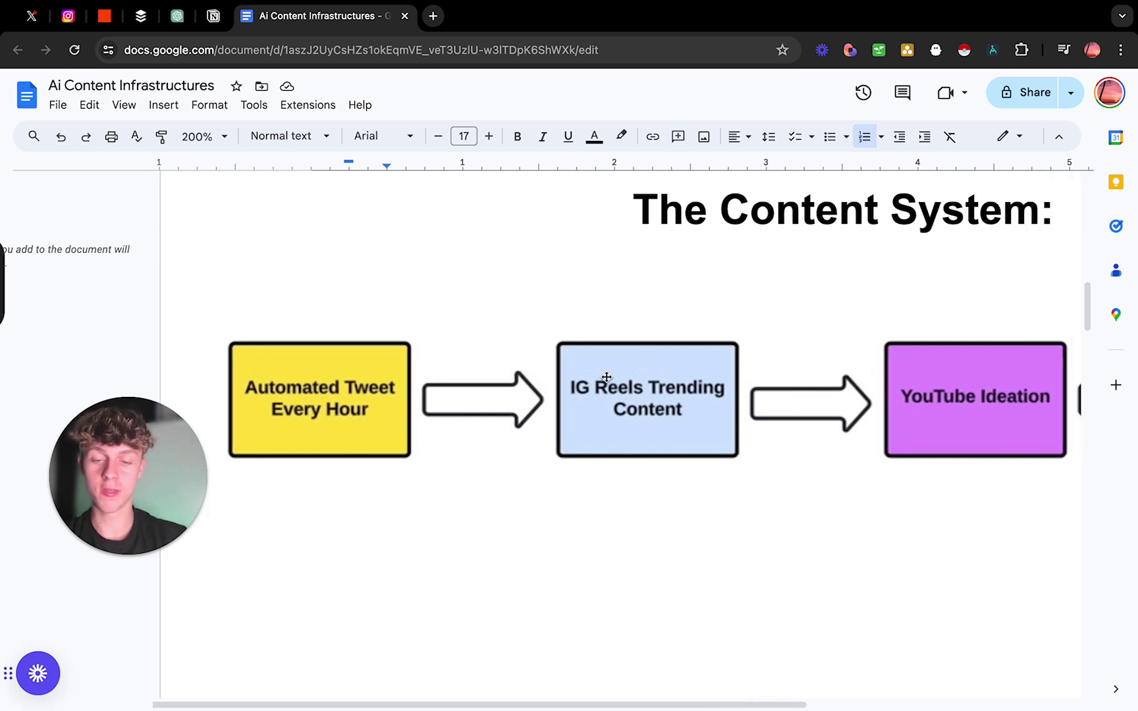
{"action": "scroll", "coordinate": [622, 398], "scroll_direction": "right", "scroll_amount": 2}
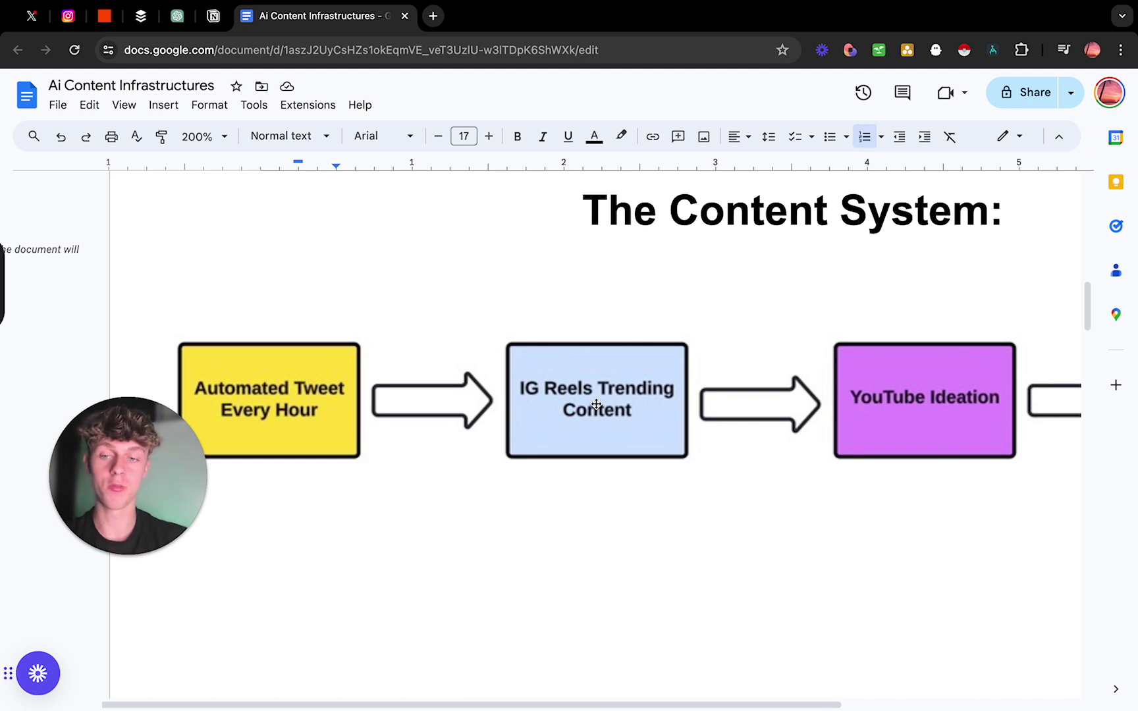
Switch to Instagram, unmute the open tweet-style reel as a content example, and return to the Google Docs guide
{"action": "left_click", "coordinate": [68, 16]}
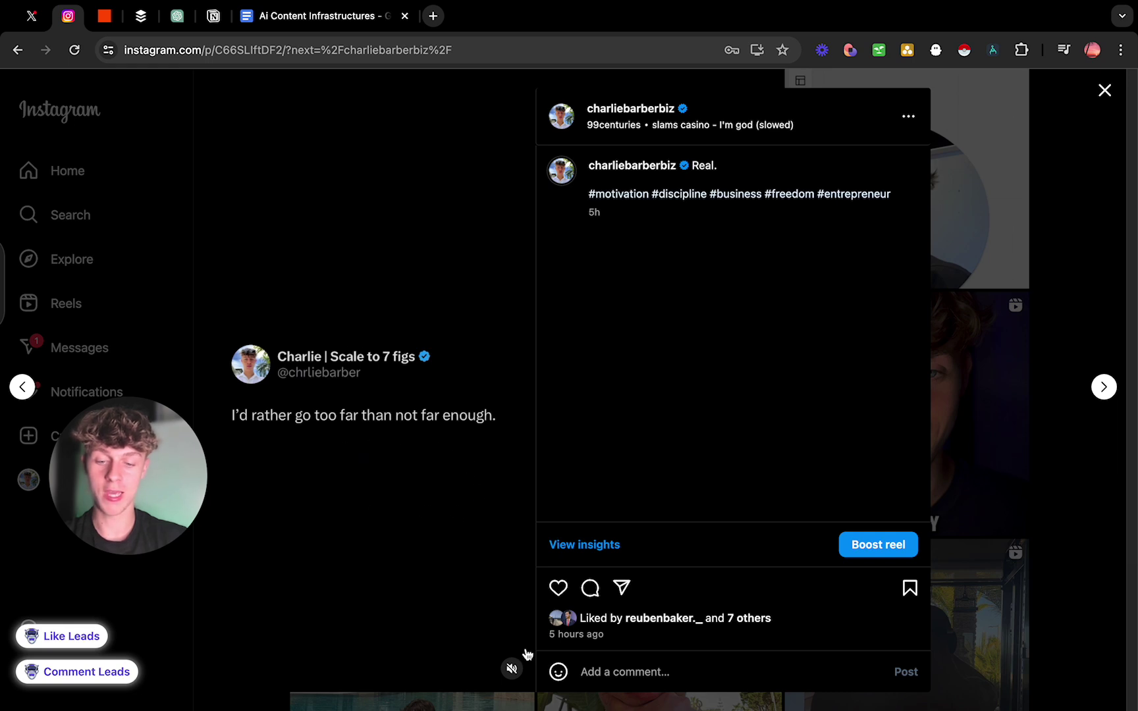
{"action": "left_click", "coordinate": [512, 669]}
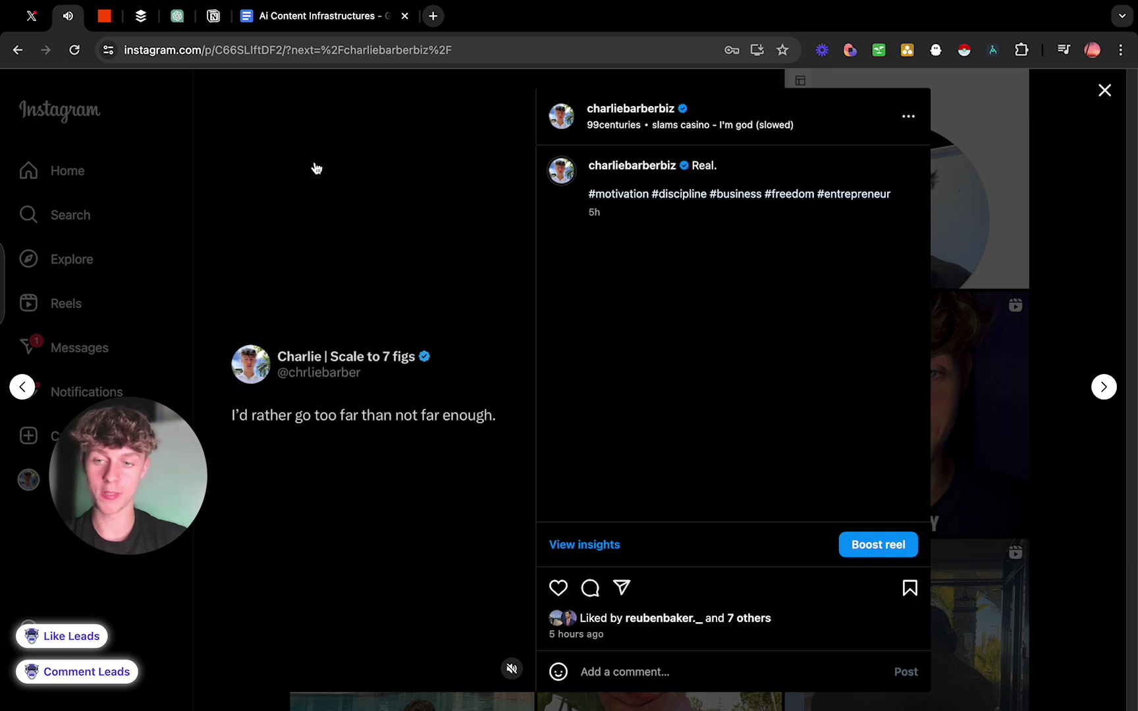
{"action": "left_click", "coordinate": [326, 18]}
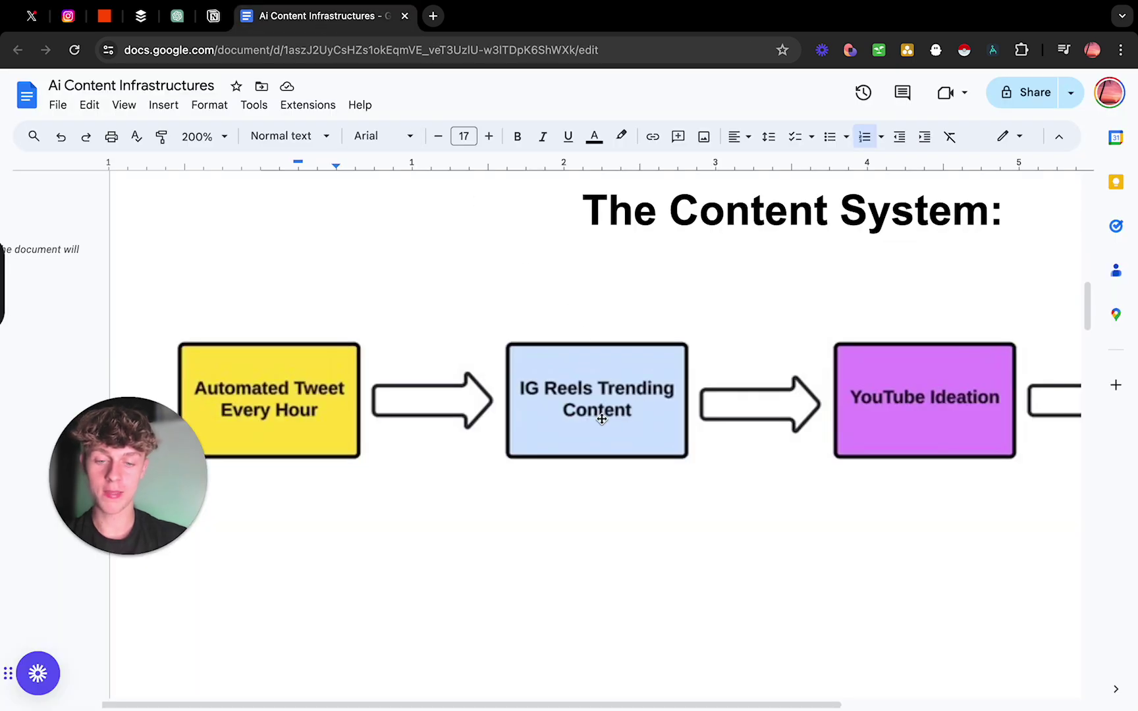
Examine the content system flowchart through YouTube Ideation to the Spotify upload and short-form repurposing box, and go back towards its start
{"action": "scroll", "coordinate": [597, 376], "scroll_direction": "right", "scroll_amount": 4}
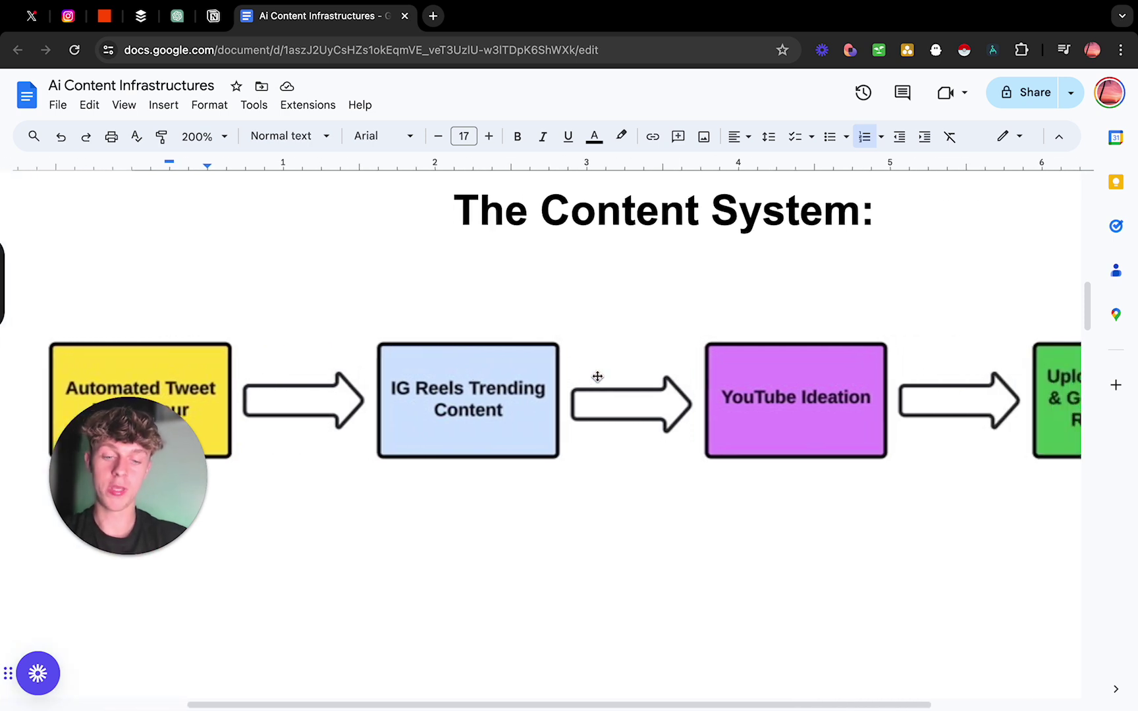
{"action": "scroll", "coordinate": [598, 376], "scroll_direction": "right", "scroll_amount": 3}
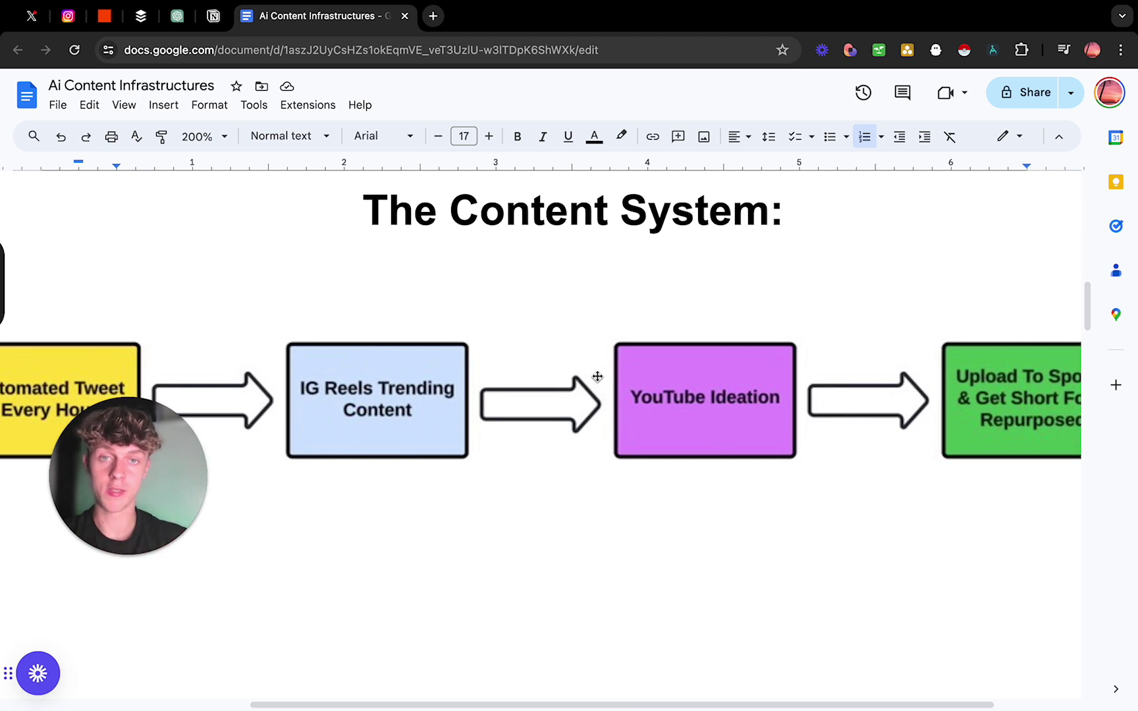
{"action": "scroll", "coordinate": [597, 376], "scroll_direction": "right", "scroll_amount": 2}
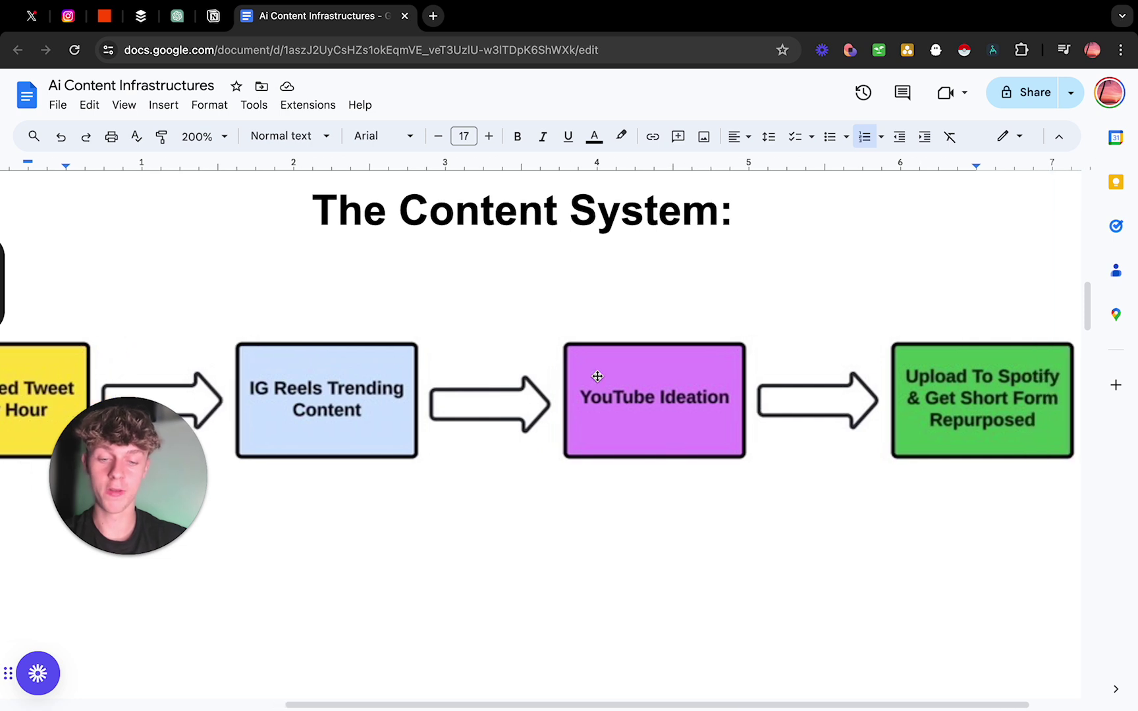
{"action": "scroll", "coordinate": [597, 376], "scroll_direction": "right", "scroll_amount": 2}
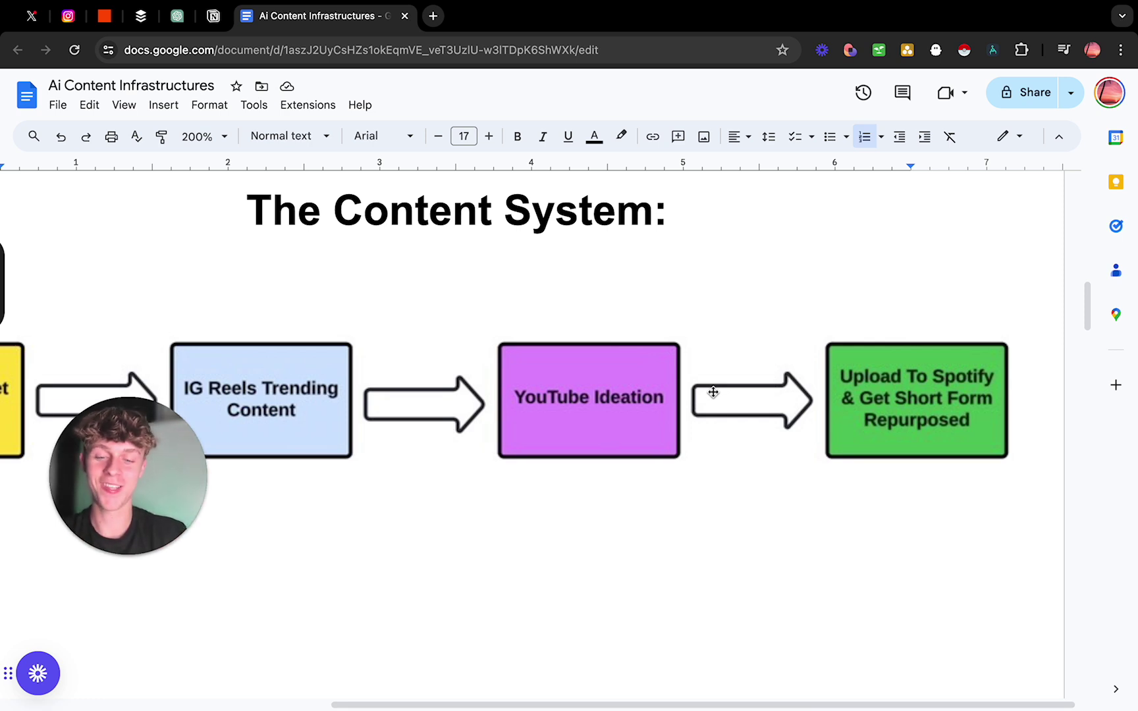
{"action": "scroll", "coordinate": [713, 392], "scroll_direction": "left", "scroll_amount": 5}
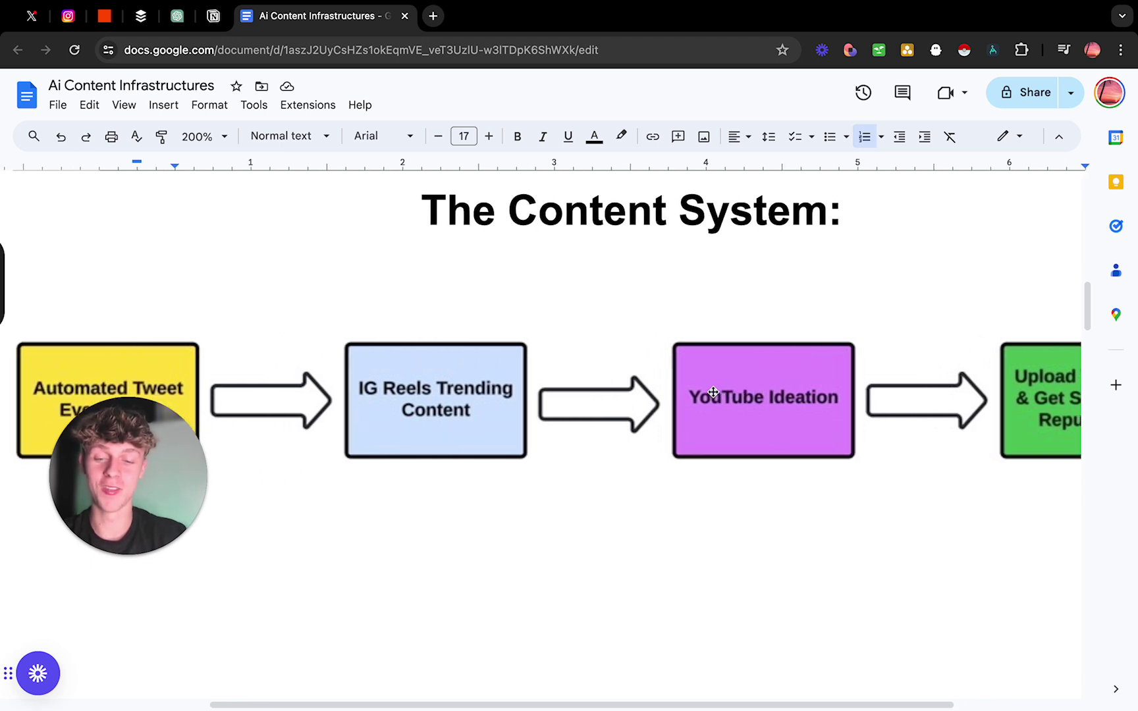
{"action": "scroll", "coordinate": [713, 393], "scroll_direction": "left", "scroll_amount": 3}
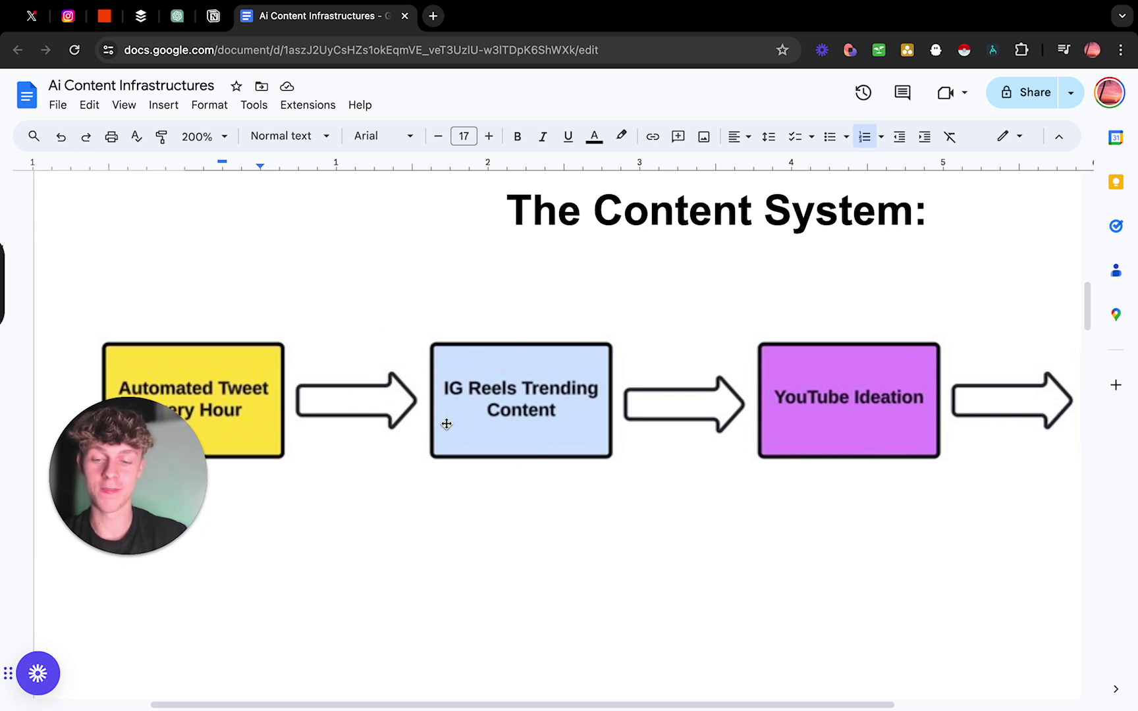
{"action": "scroll", "coordinate": [446, 424], "scroll_direction": "left", "scroll_amount": 3}
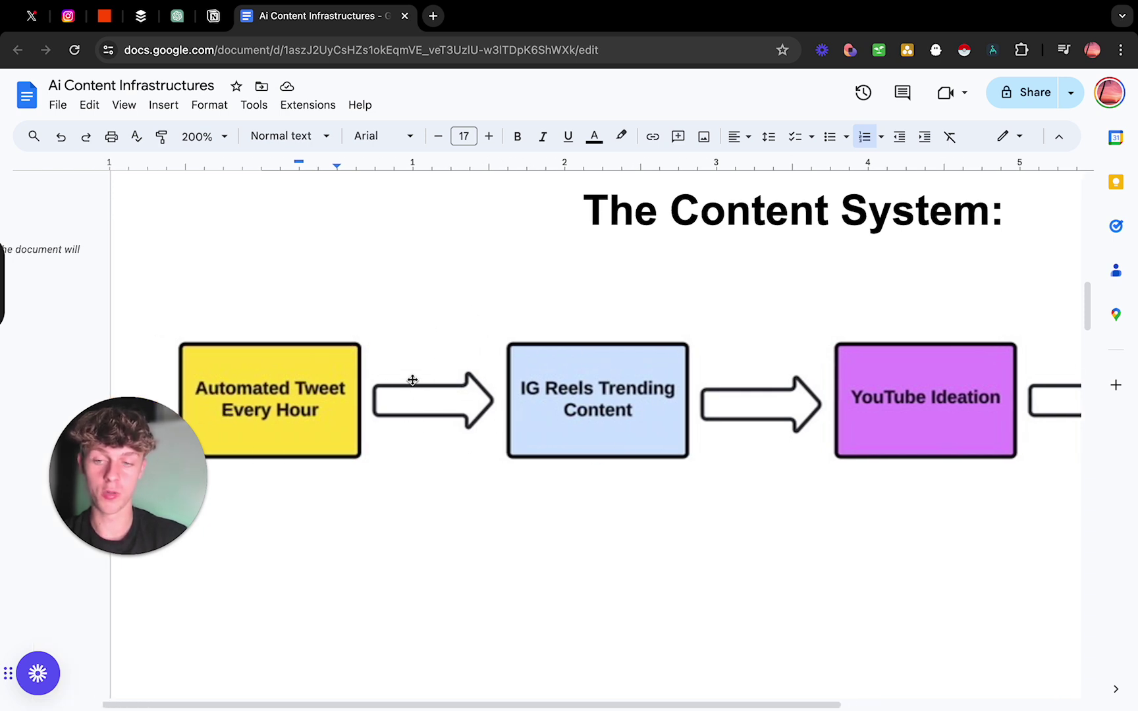
Set the document zoom to 100% and read the numbered steps of the First Infrastructure tweet automation section
{"action": "left_click", "coordinate": [218, 140]}
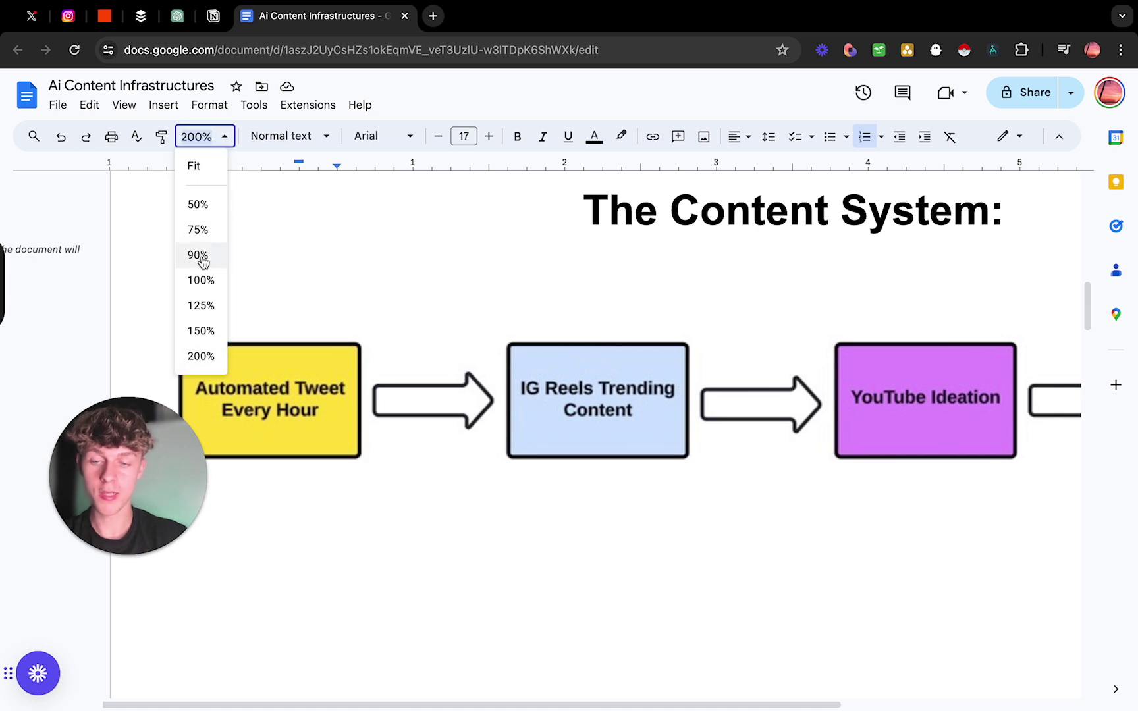
{"action": "left_click", "coordinate": [204, 282]}
{"action": "scroll", "coordinate": [450, 367], "scroll_direction": "down", "scroll_amount": 10}
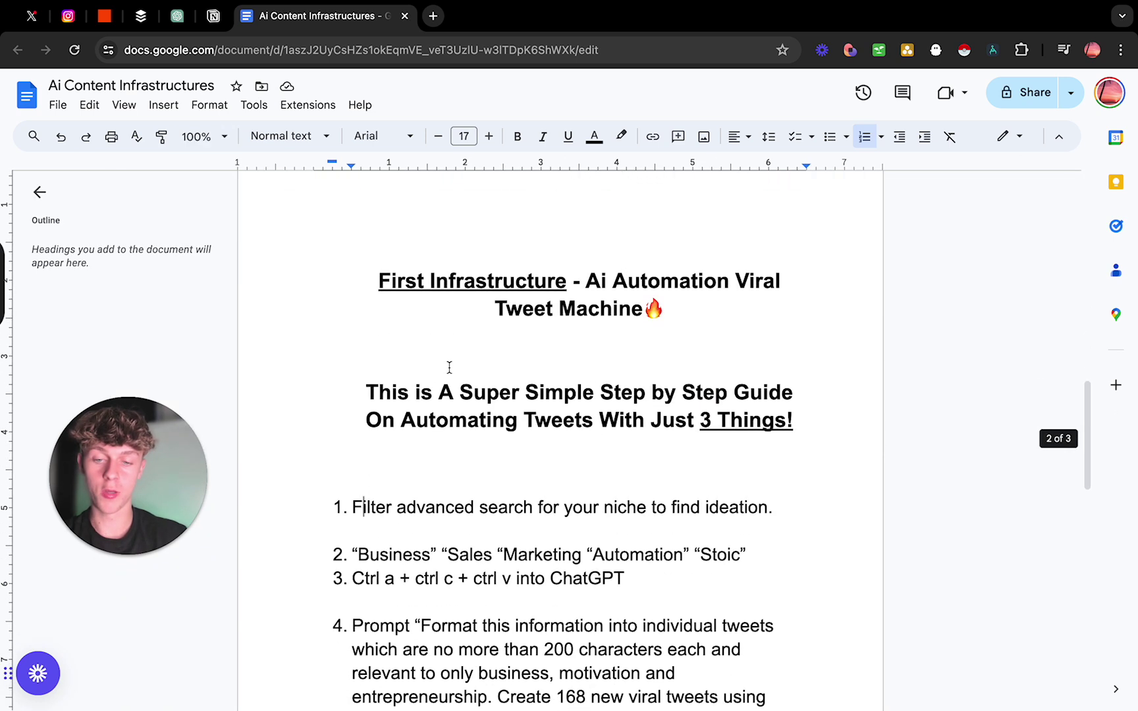
{"action": "scroll", "coordinate": [617, 378], "scroll_direction": "down", "scroll_amount": 2}
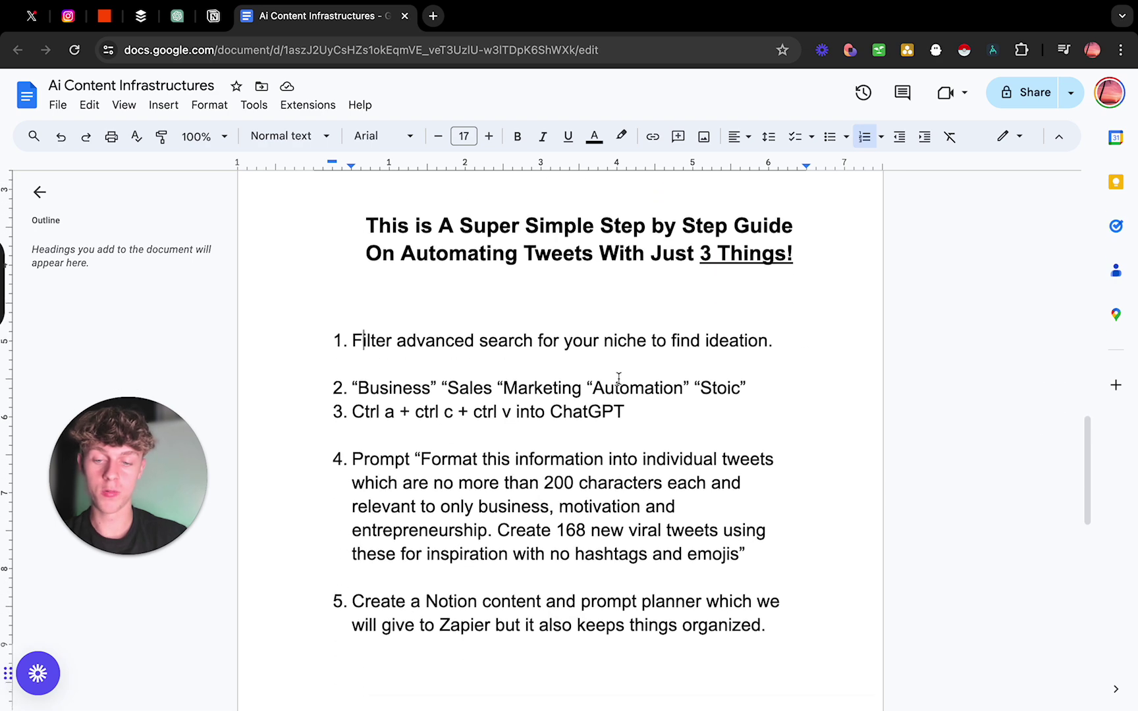
{"action": "left_click", "coordinate": [385, 320]}
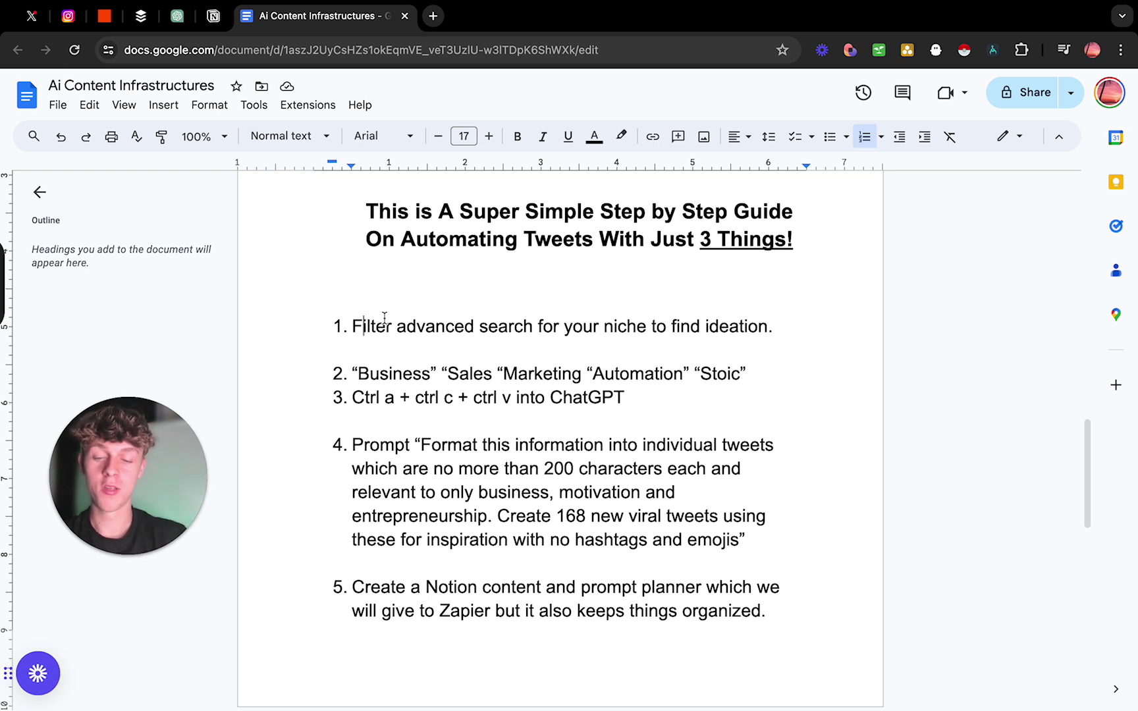
Switch to X, run the recent search for "business" from Explore, and open the advanced search form
{"action": "left_click", "coordinate": [31, 16]}
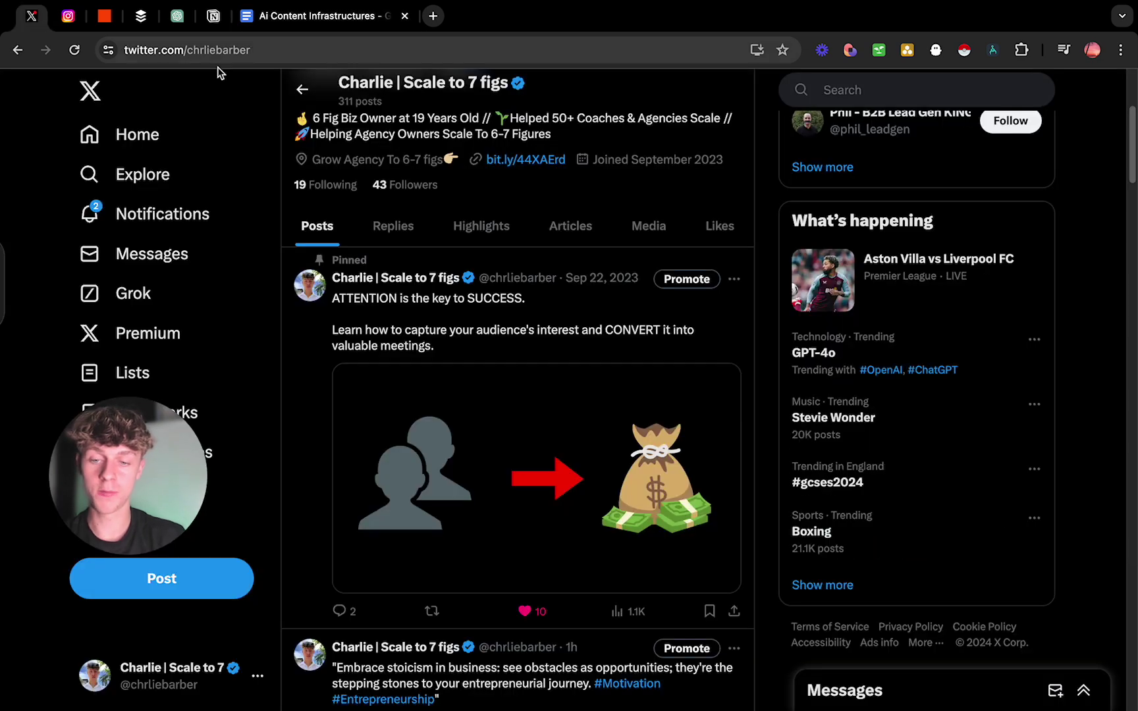
{"action": "left_click", "coordinate": [150, 181]}
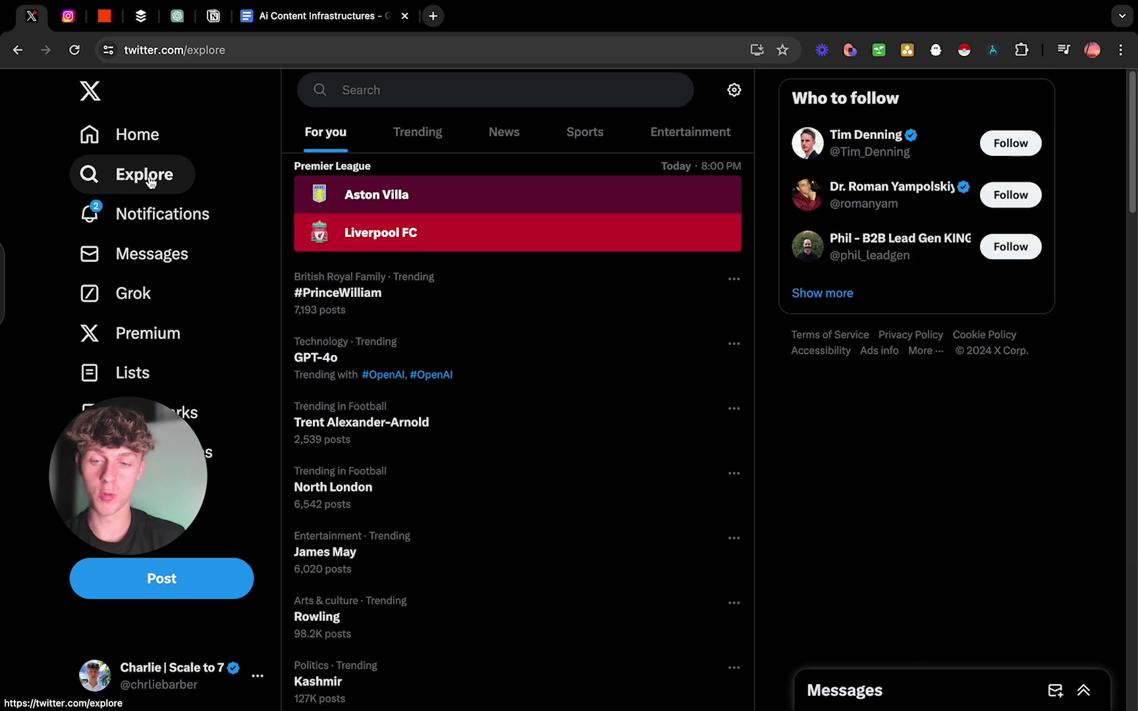
{"action": "left_click", "coordinate": [423, 100]}
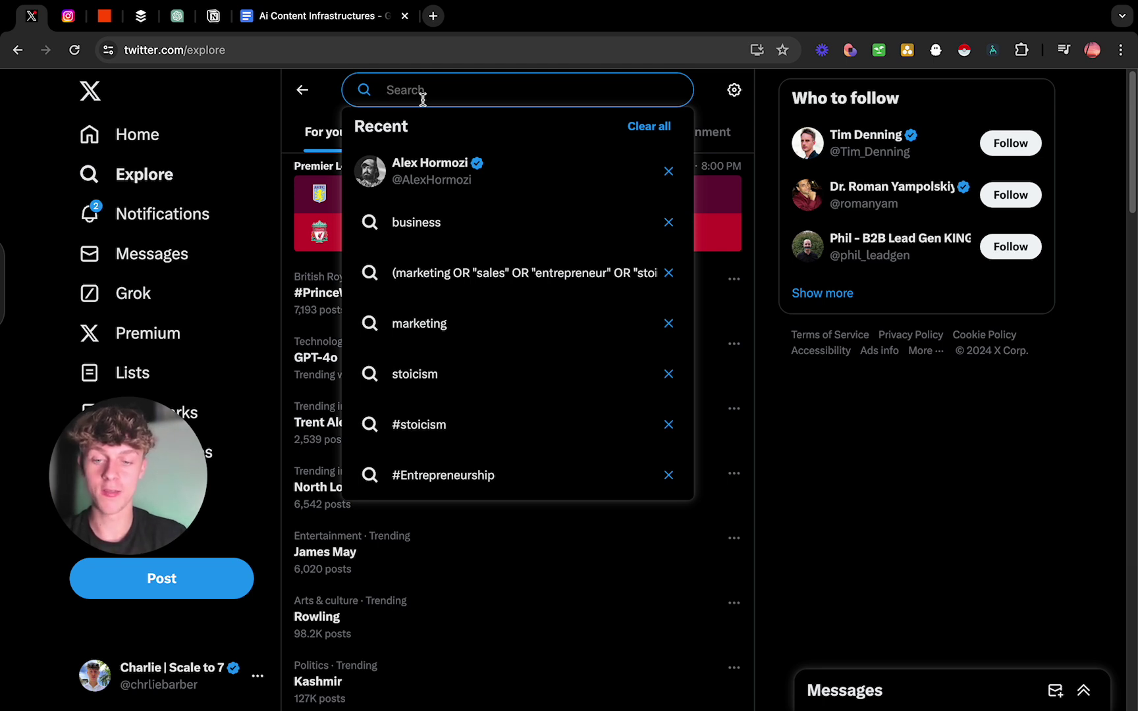
{"action": "left_click", "coordinate": [466, 221]}
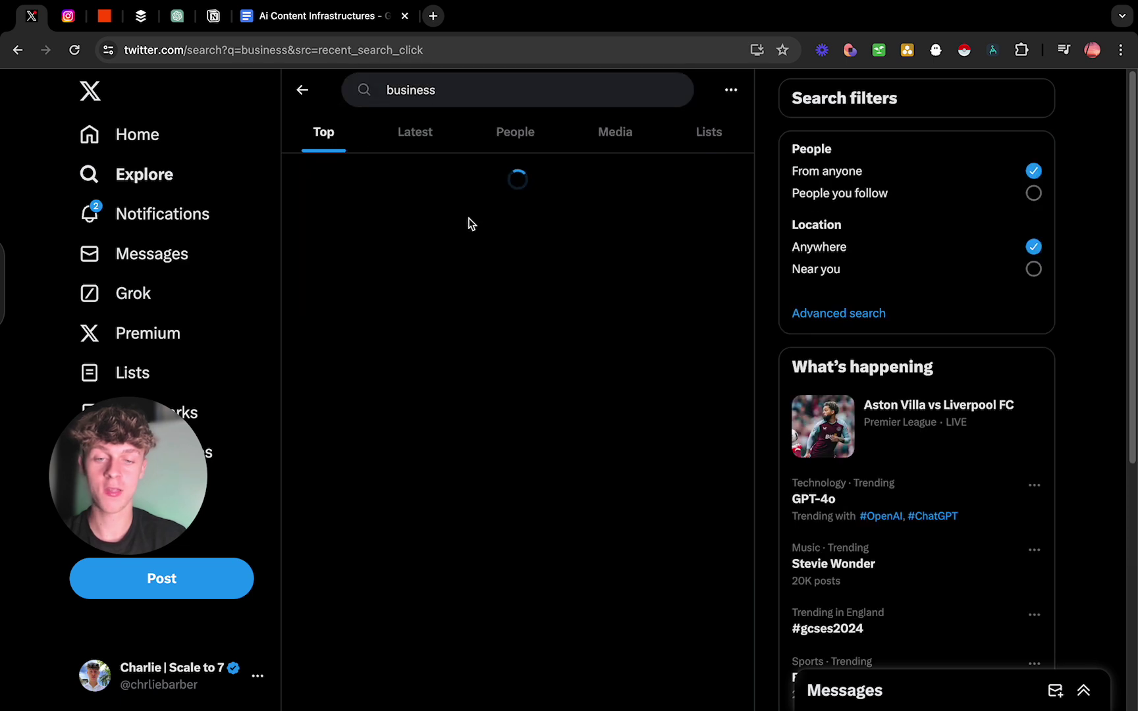
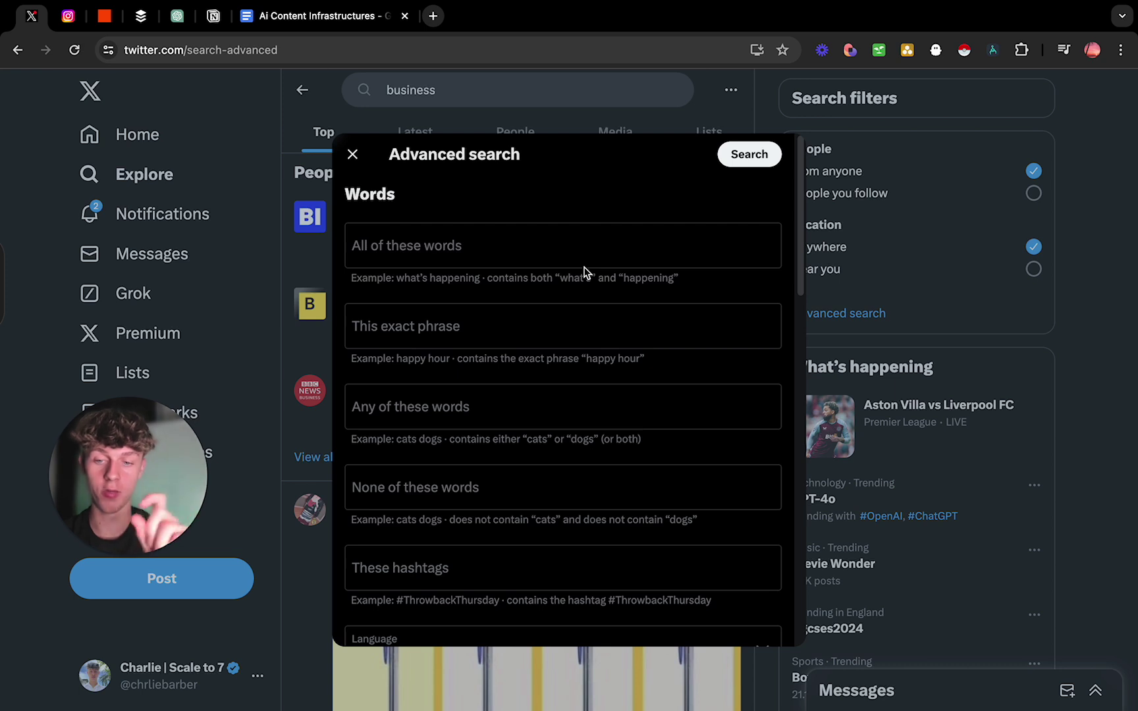
{"action": "scroll", "coordinate": [592, 355], "scroll_direction": "down", "scroll_amount": 2}
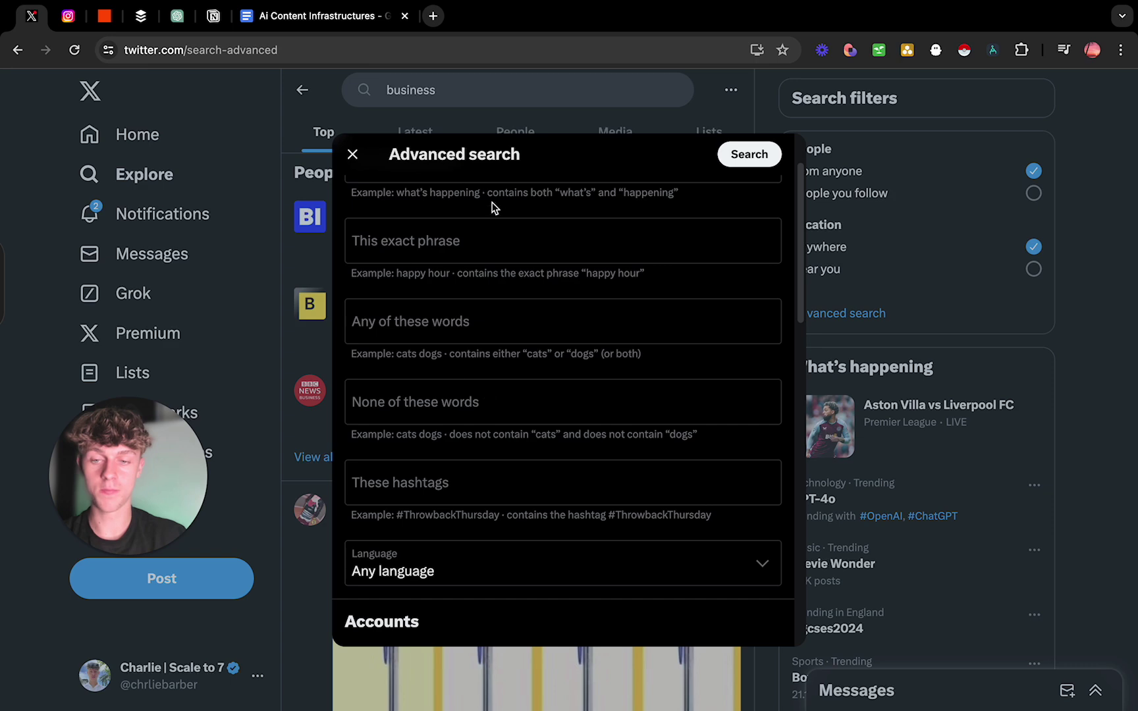
Copy the keyword line “Business” “Sales “Marketing “Automation” “Stoic” from the Google Docs guide into Any of these words in X's advanced search
{"action": "left_click", "coordinate": [303, 17]}
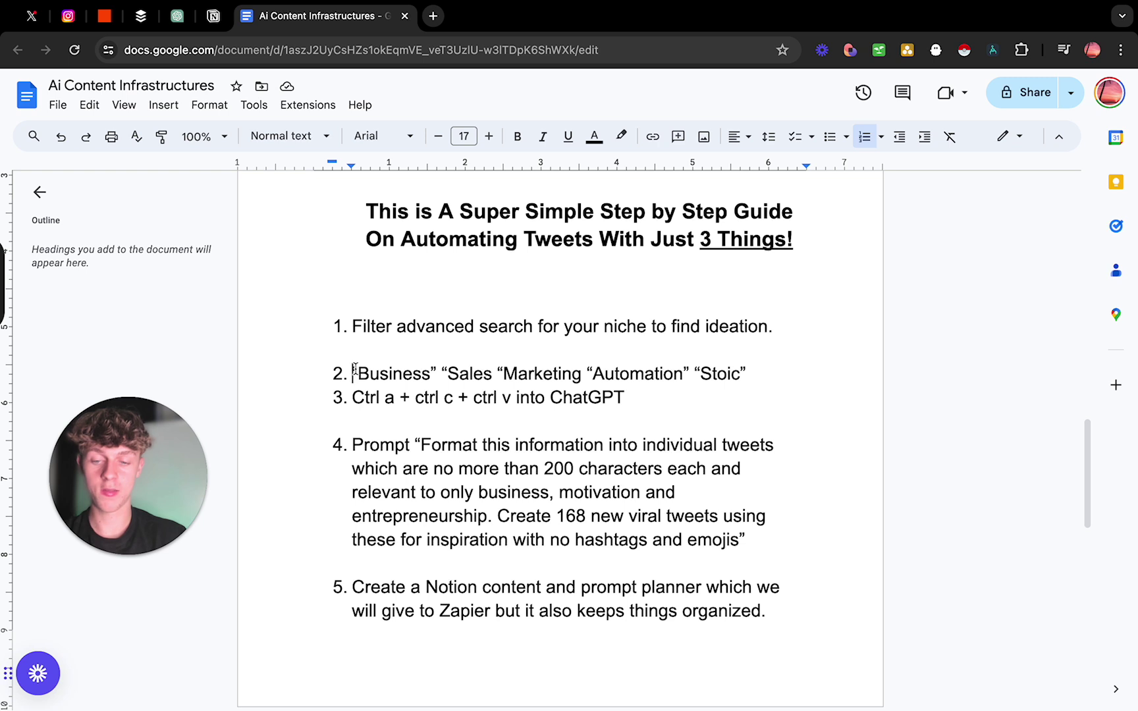
{"action": "left_click_drag", "start_coordinate": [352, 372], "coordinate": [748, 369]}
{"action": "key", "text": "super+c"}
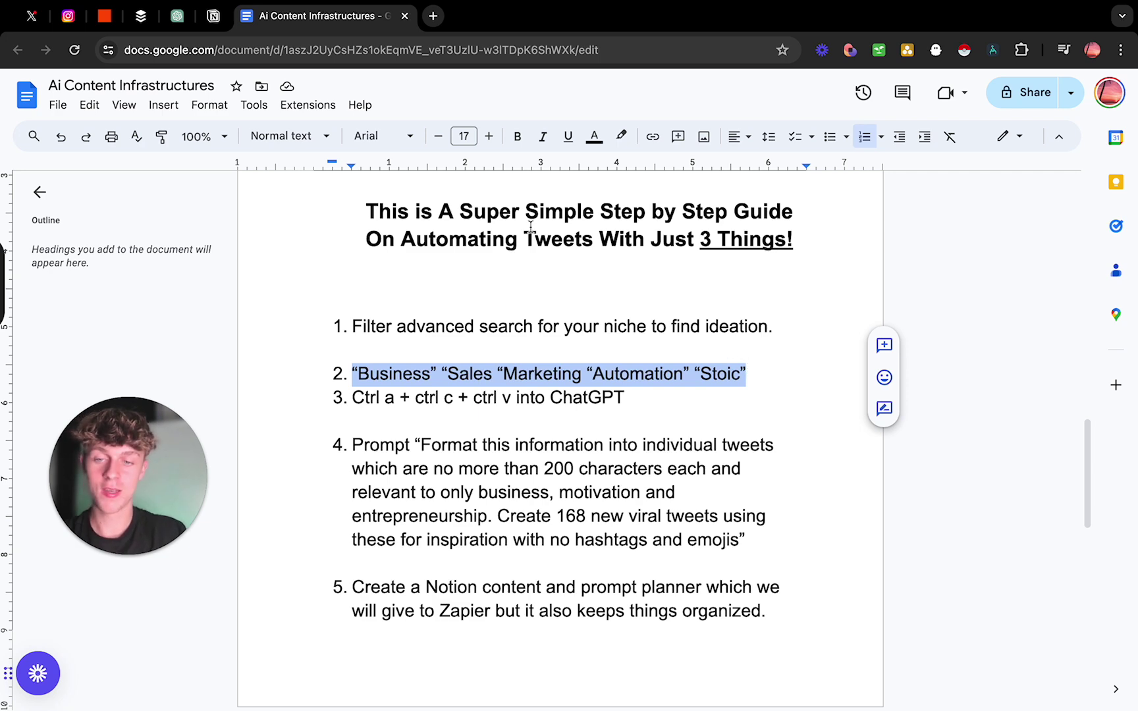
{"action": "left_click", "coordinate": [32, 15]}
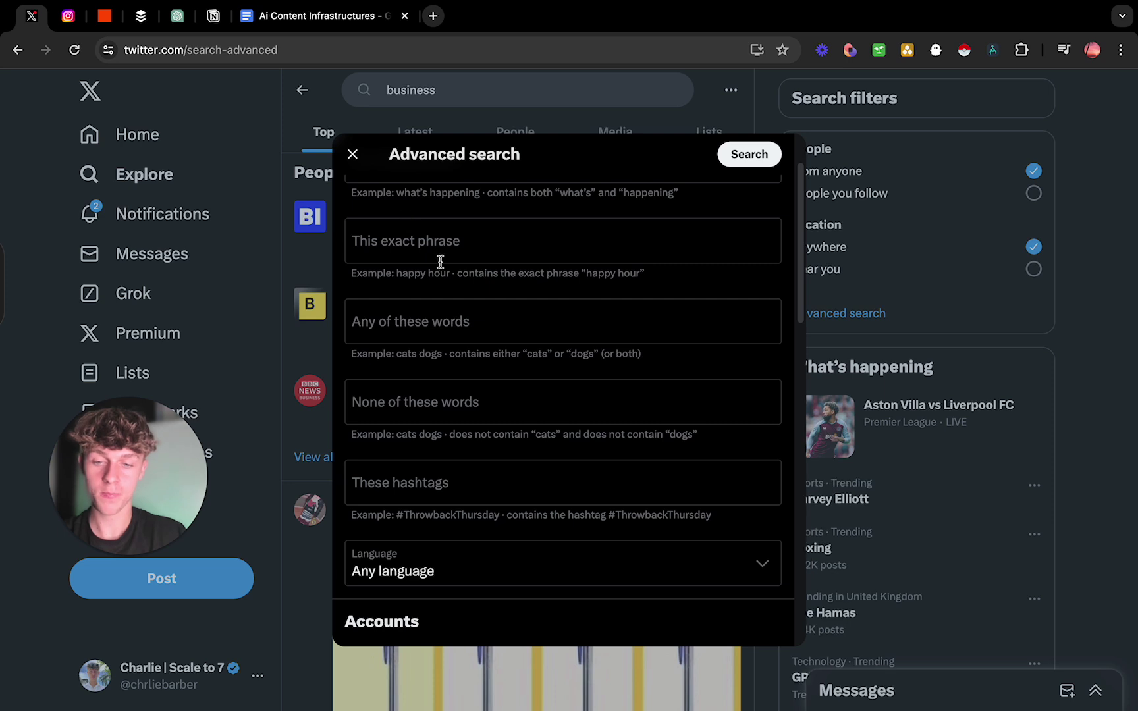
{"action": "left_click", "coordinate": [452, 324]}
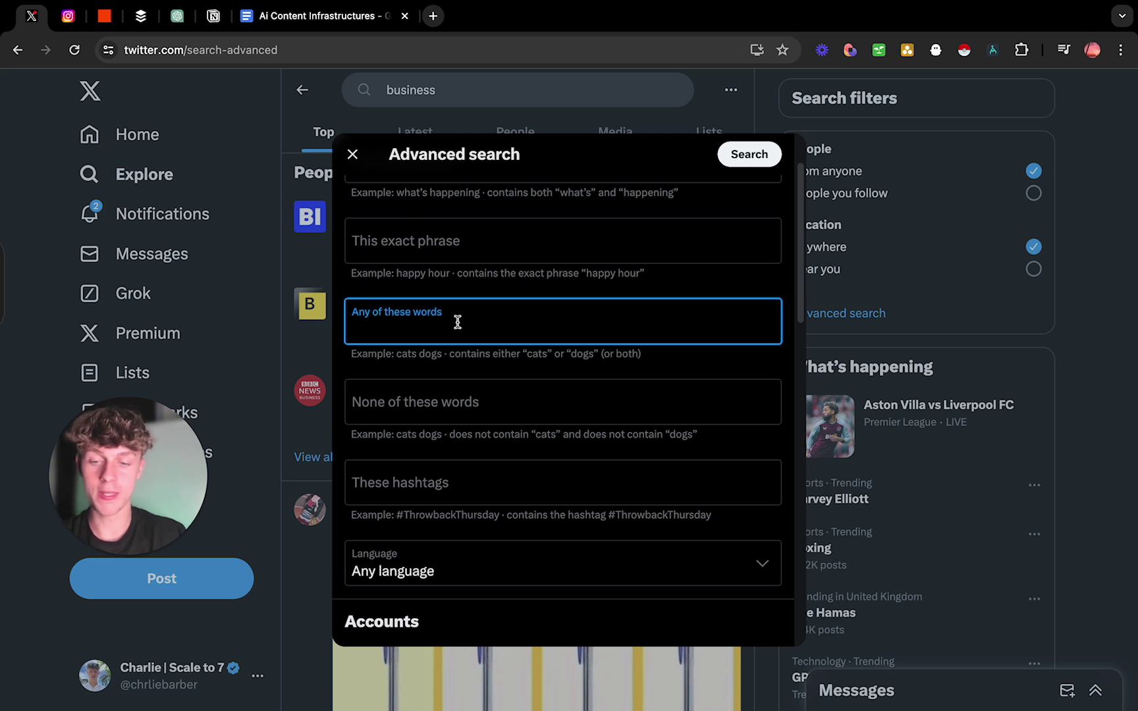
{"action": "key", "text": "super+v"}
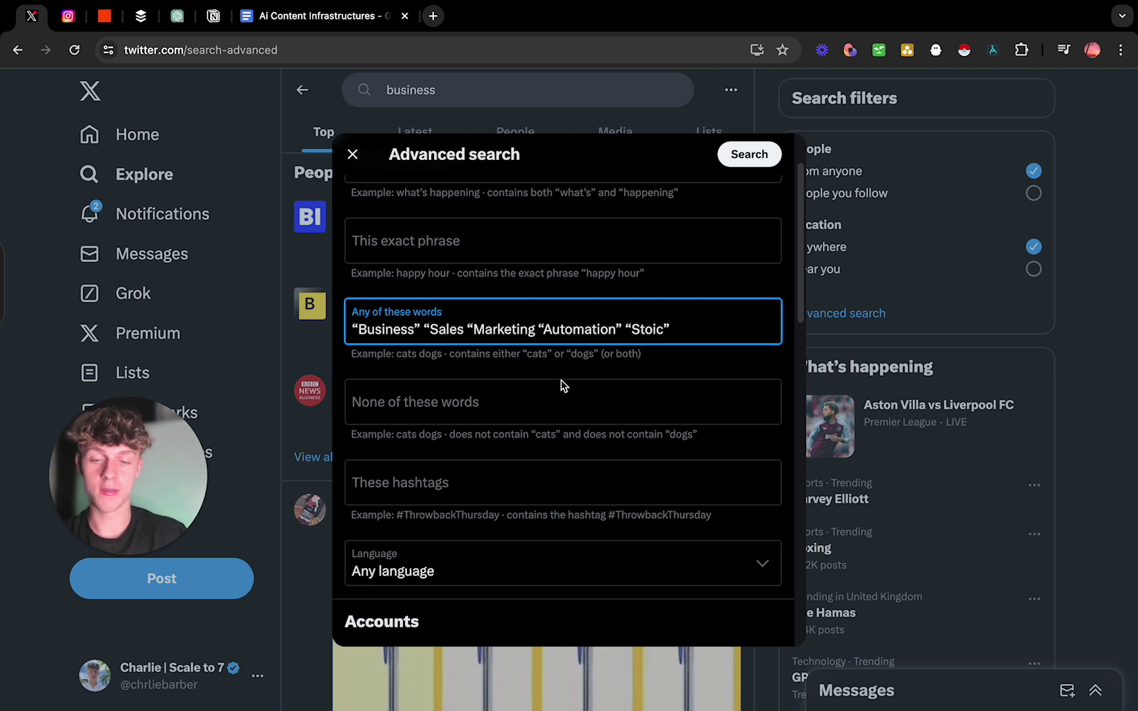
Set the advanced search language to English and turn off the Replies filter
{"action": "scroll", "coordinate": [563, 386], "scroll_direction": "down", "scroll_amount": 2}
{"action": "scroll", "coordinate": [563, 386], "scroll_direction": "down", "scroll_amount": 3}
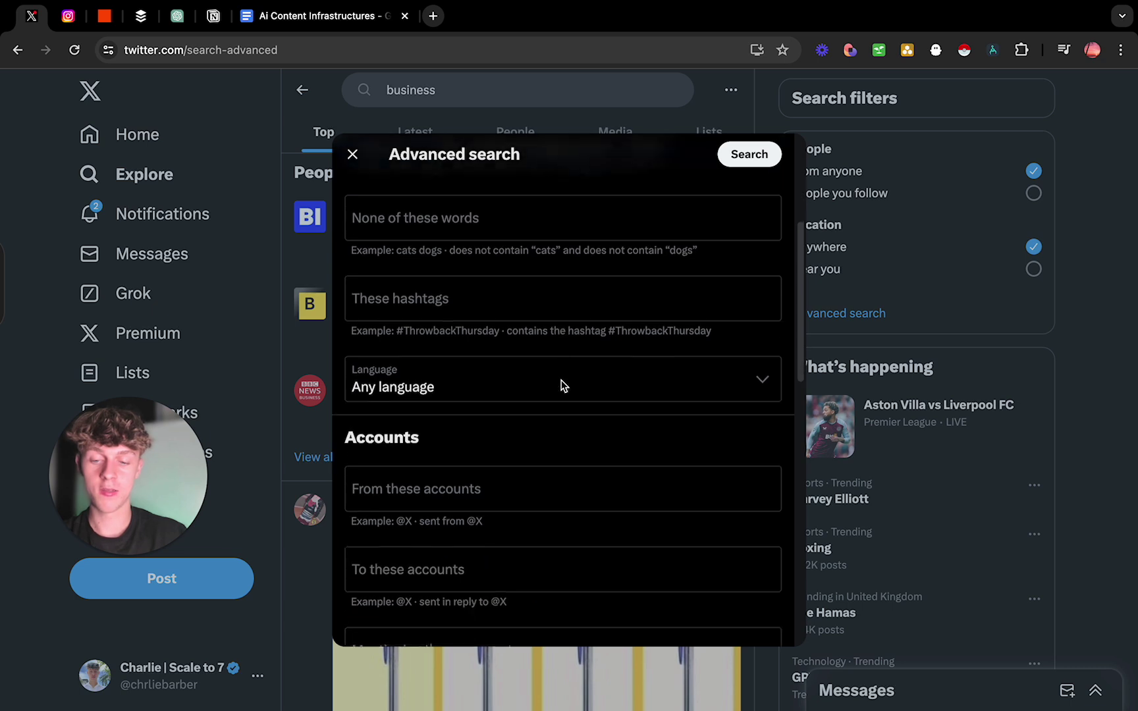
{"action": "left_click", "coordinate": [529, 386]}
{"action": "scroll", "coordinate": [482, 512], "scroll_direction": "down", "scroll_amount": 3}
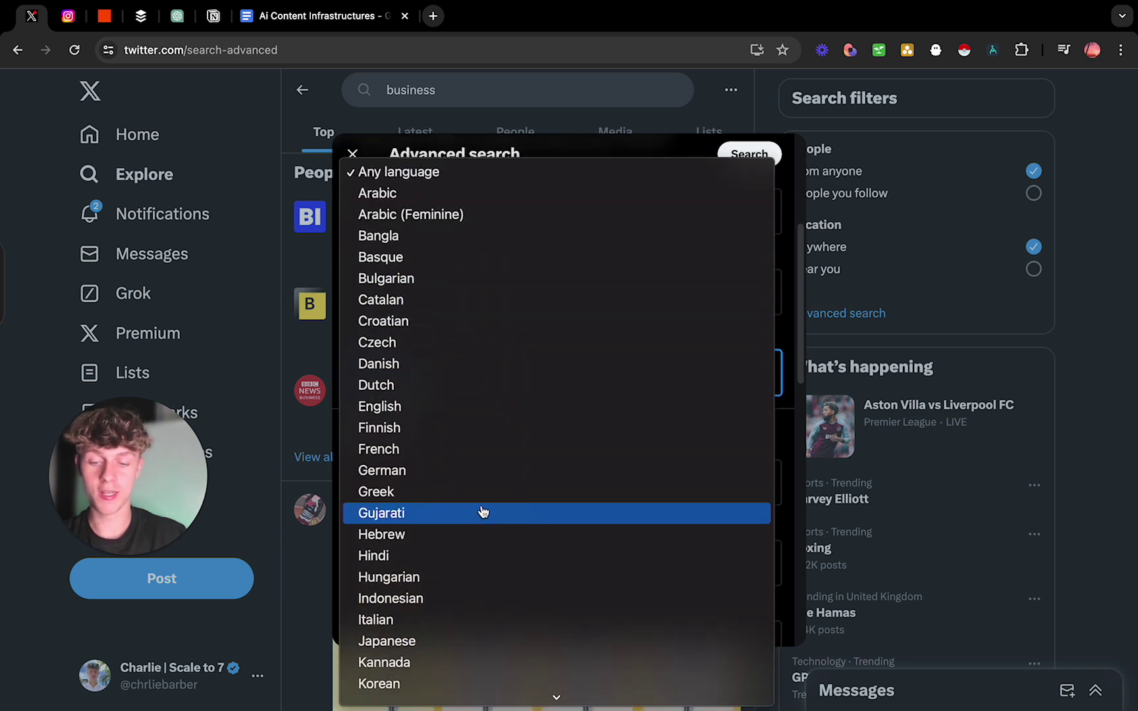
{"action": "left_click", "coordinate": [431, 408]}
{"action": "scroll", "coordinate": [537, 417], "scroll_direction": "down", "scroll_amount": 5}
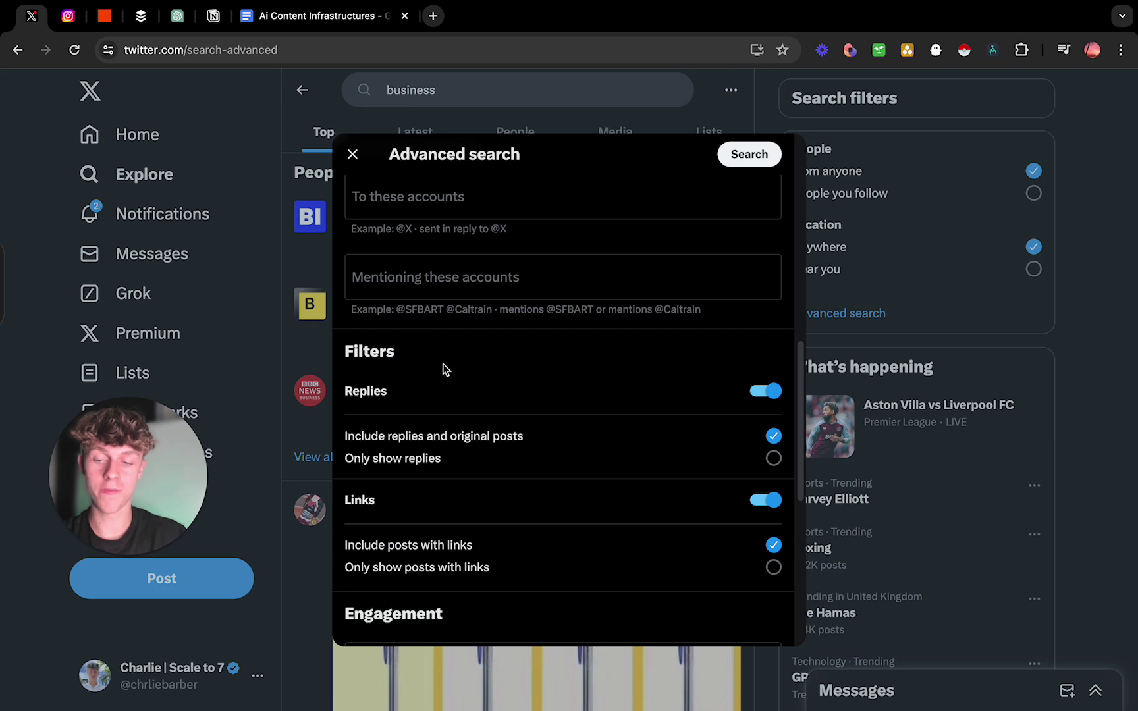
{"action": "left_click", "coordinate": [754, 390]}
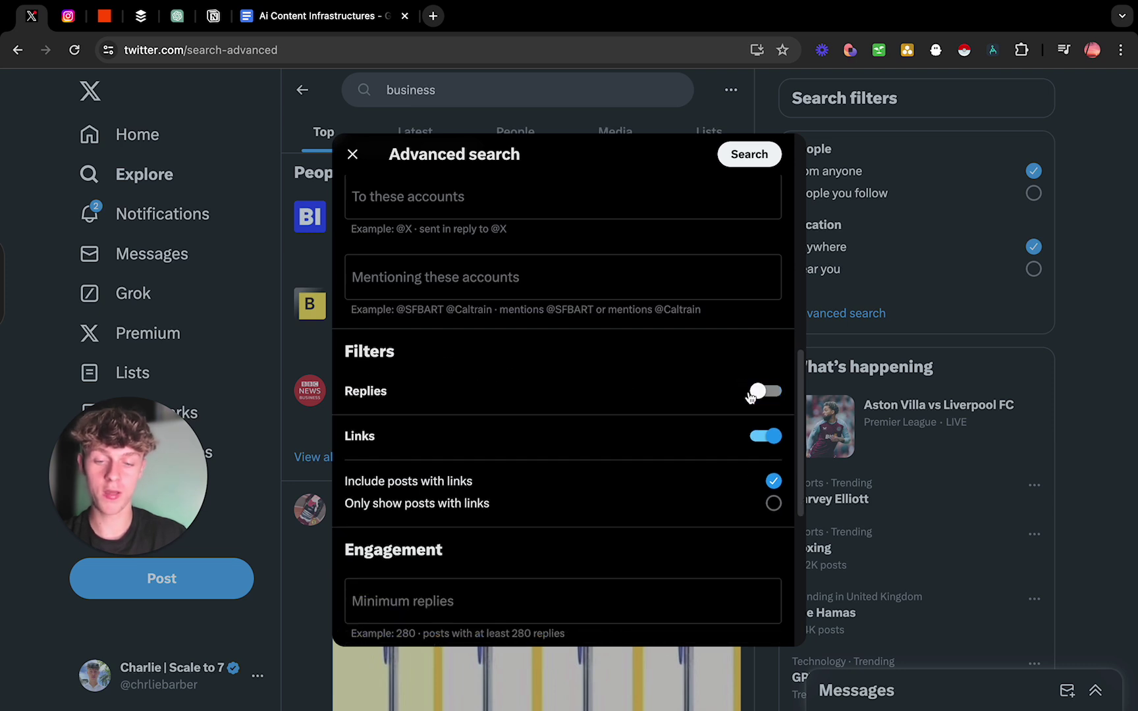
Turn off the Links filter, set the minimum replies to 50 and minimum likes to 200, and run the advanced search
{"action": "left_click", "coordinate": [767, 436]}
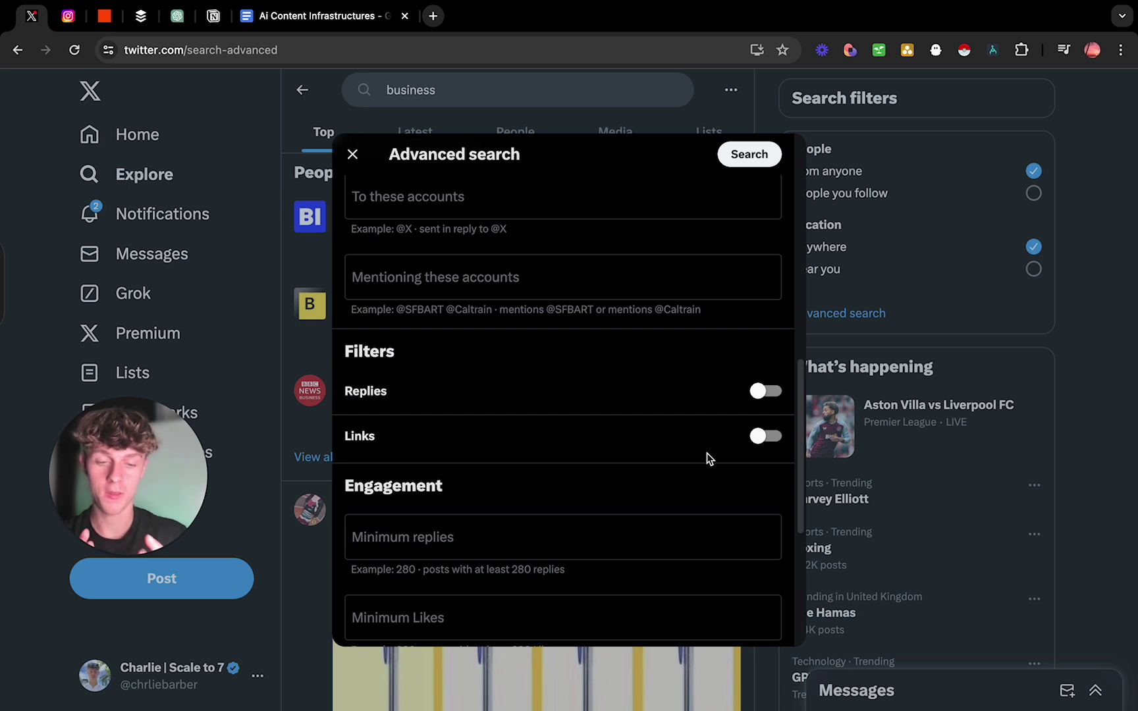
{"action": "scroll", "coordinate": [706, 453], "scroll_direction": "down", "scroll_amount": 3}
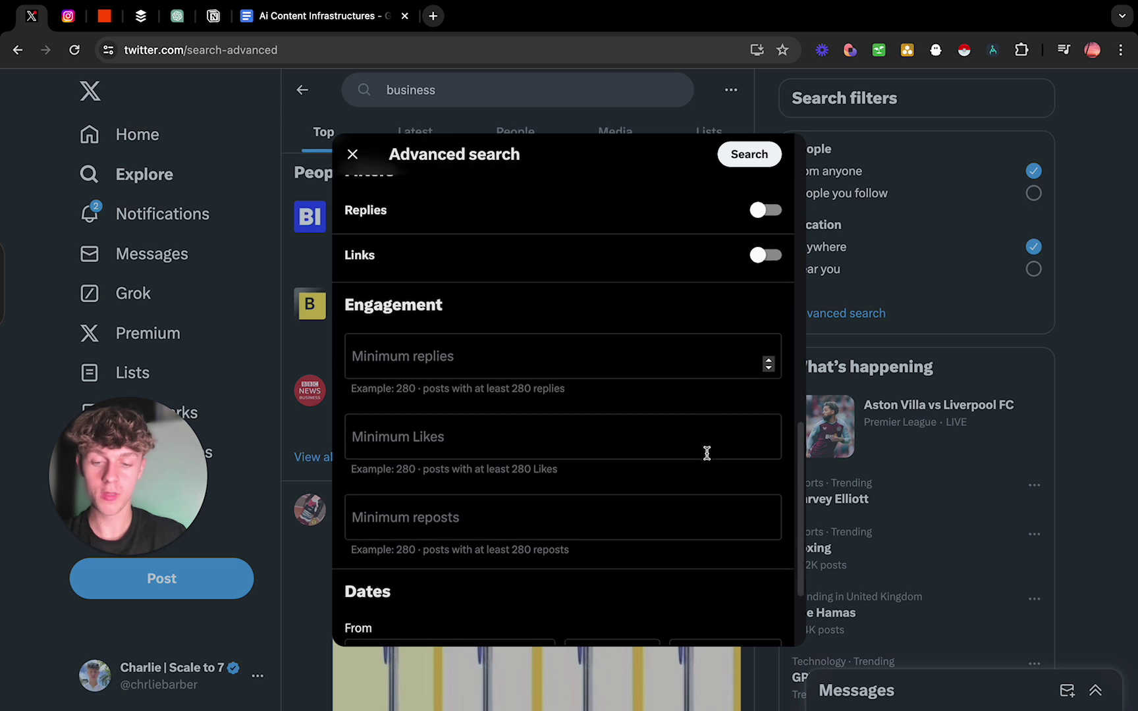
{"action": "left_click", "coordinate": [551, 356]}
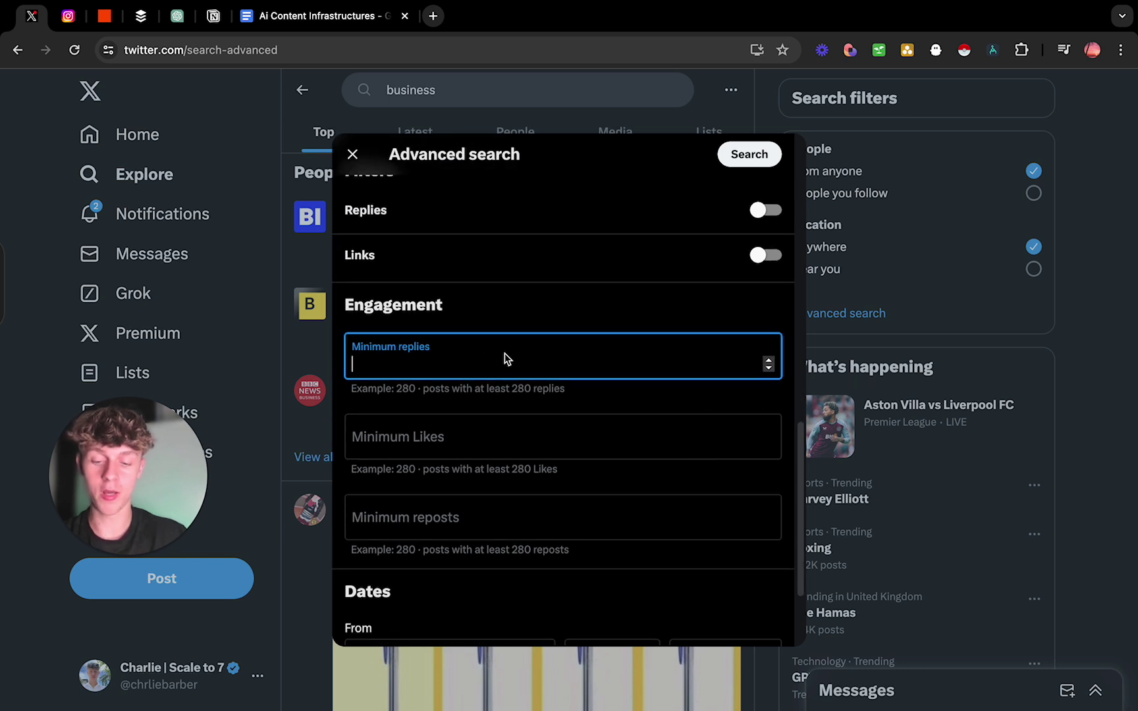
{"action": "type", "text": "50"}
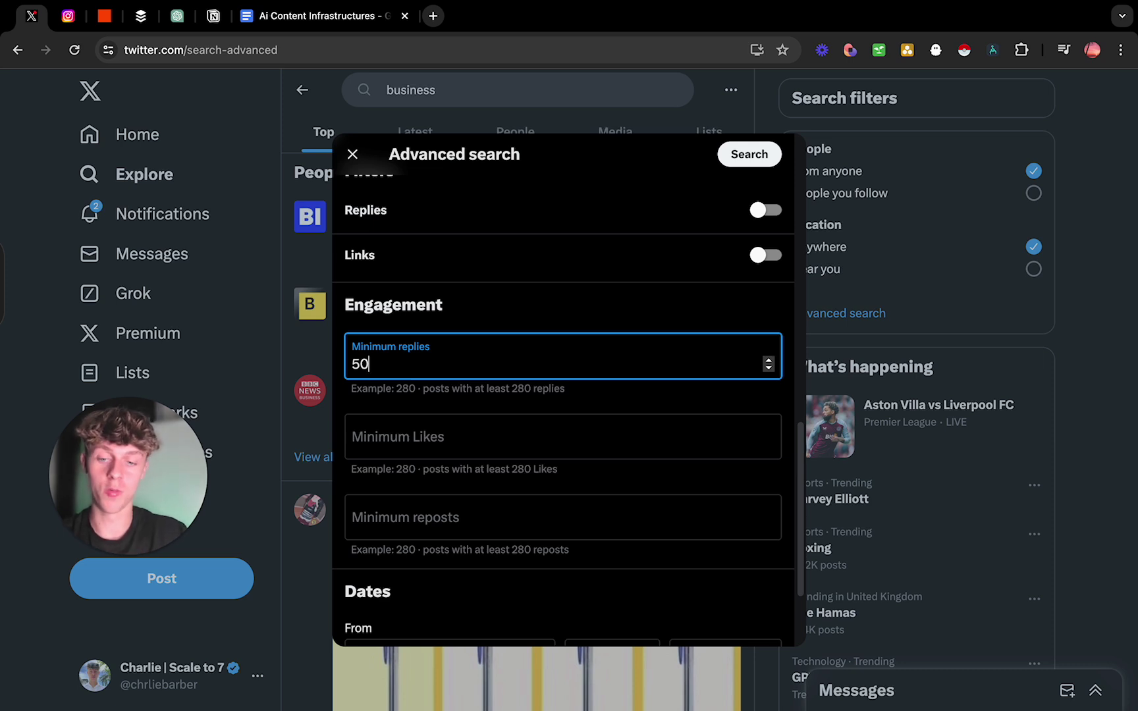
{"action": "left_click", "coordinate": [479, 433]}
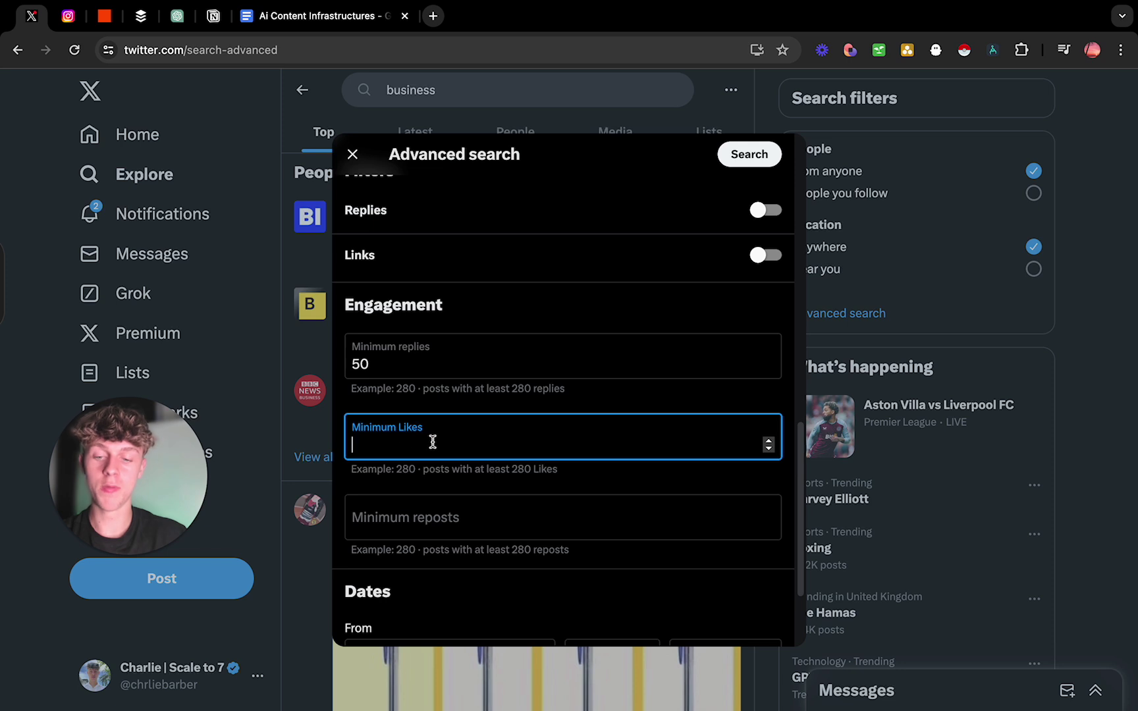
{"action": "type", "text": "200"}
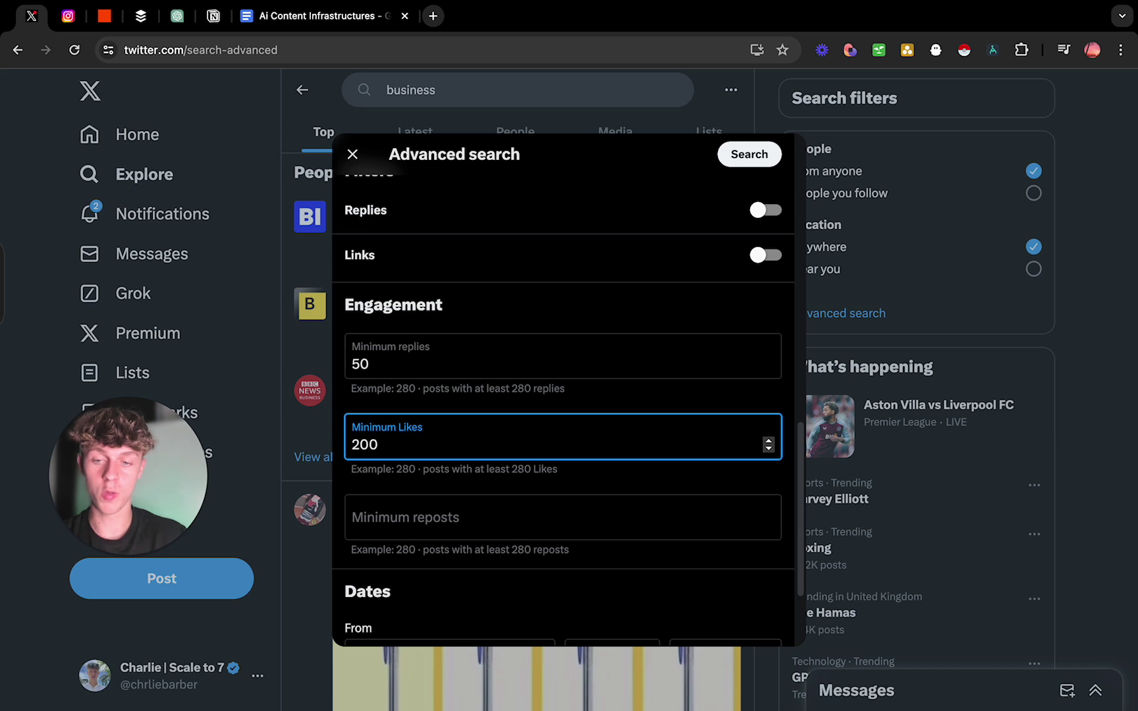
{"action": "scroll", "coordinate": [521, 521], "scroll_direction": "down", "scroll_amount": 2}
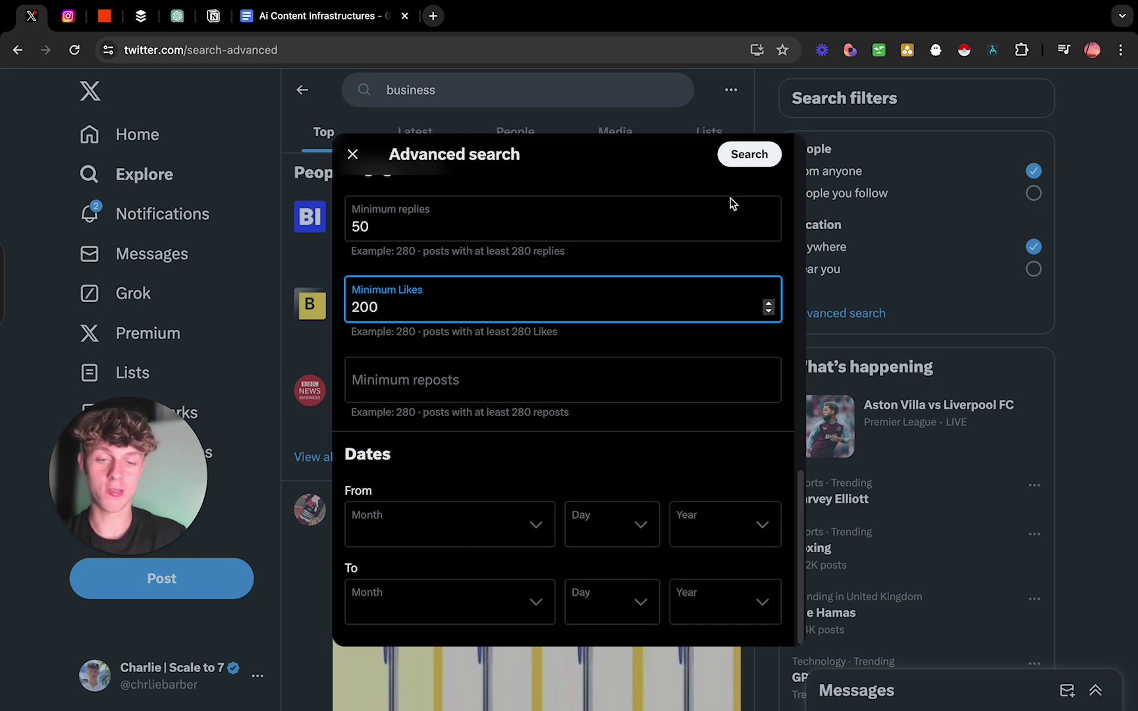
{"action": "left_click", "coordinate": [743, 158]}
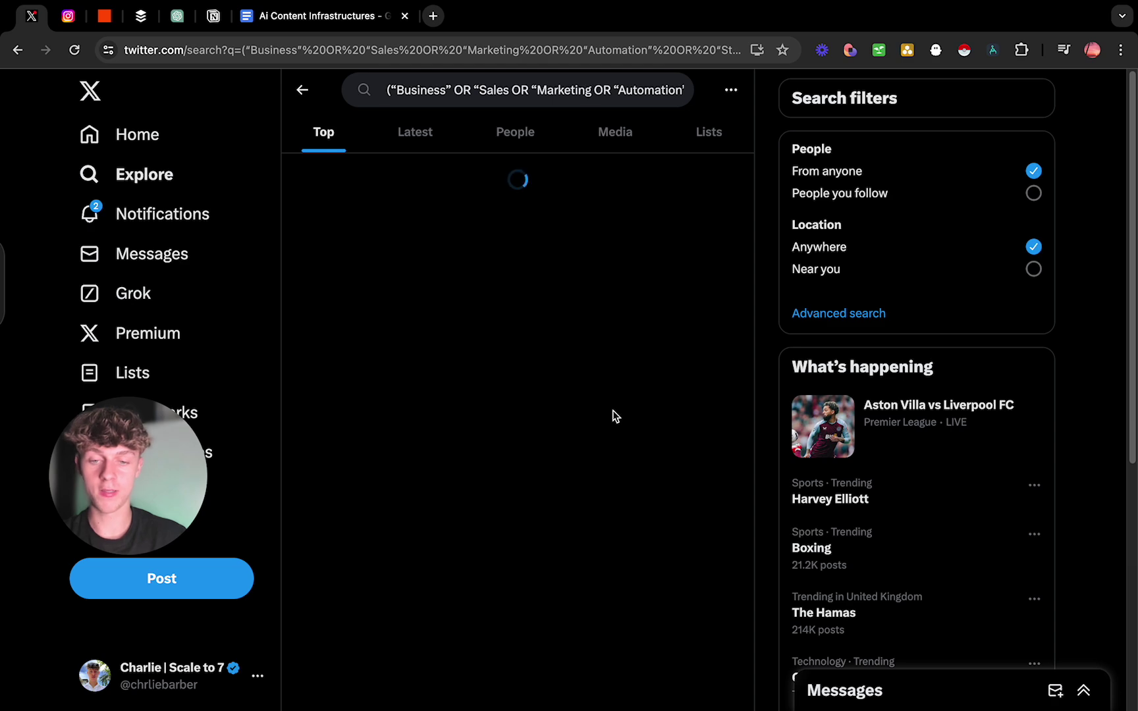
Browse the filtered posts, copy the entire results page, and paste it into a new ChatGPT message
{"action": "scroll", "coordinate": [613, 416], "scroll_direction": "down", "scroll_amount": 7}
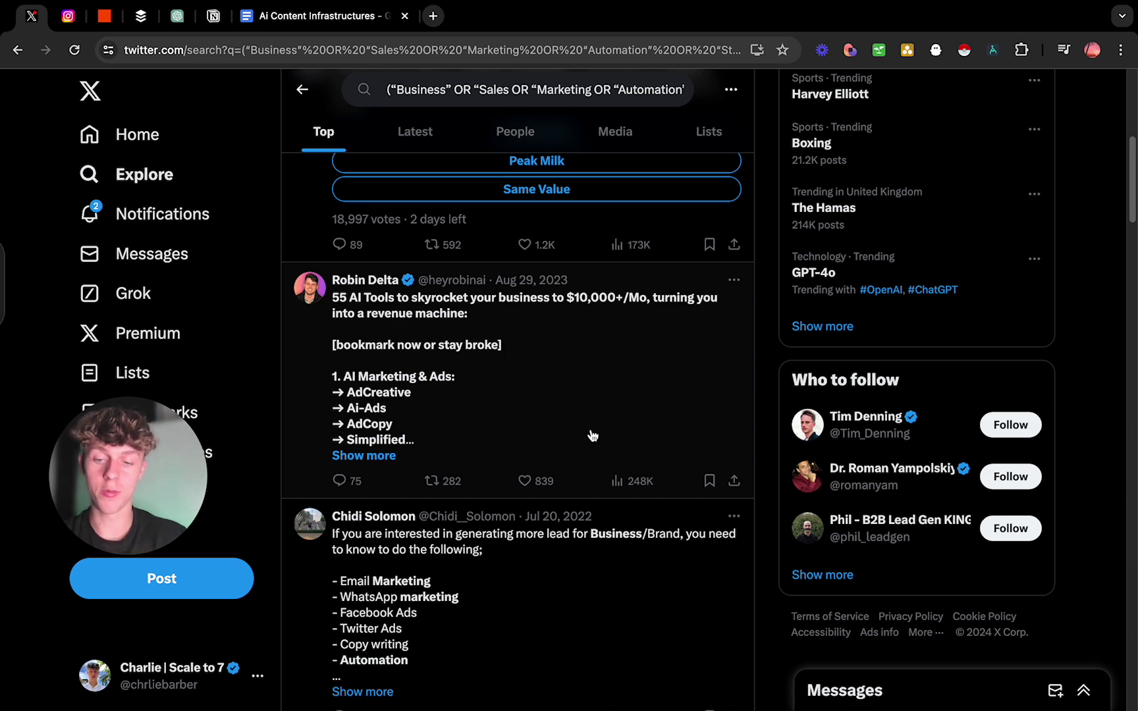
{"action": "scroll", "coordinate": [592, 434], "scroll_direction": "down", "scroll_amount": 5}
{"action": "scroll", "coordinate": [592, 435], "scroll_direction": "up", "scroll_amount": 2}
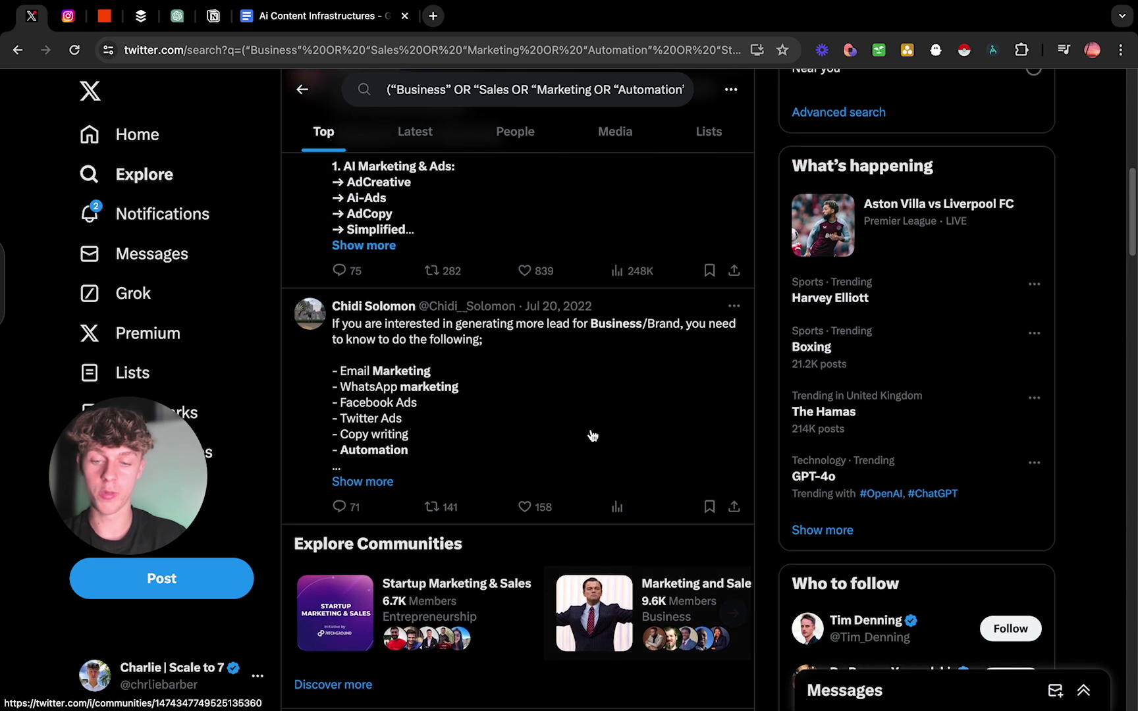
{"action": "scroll", "coordinate": [592, 435], "scroll_direction": "up", "scroll_amount": 1}
{"action": "key", "text": "ctrl+a"}
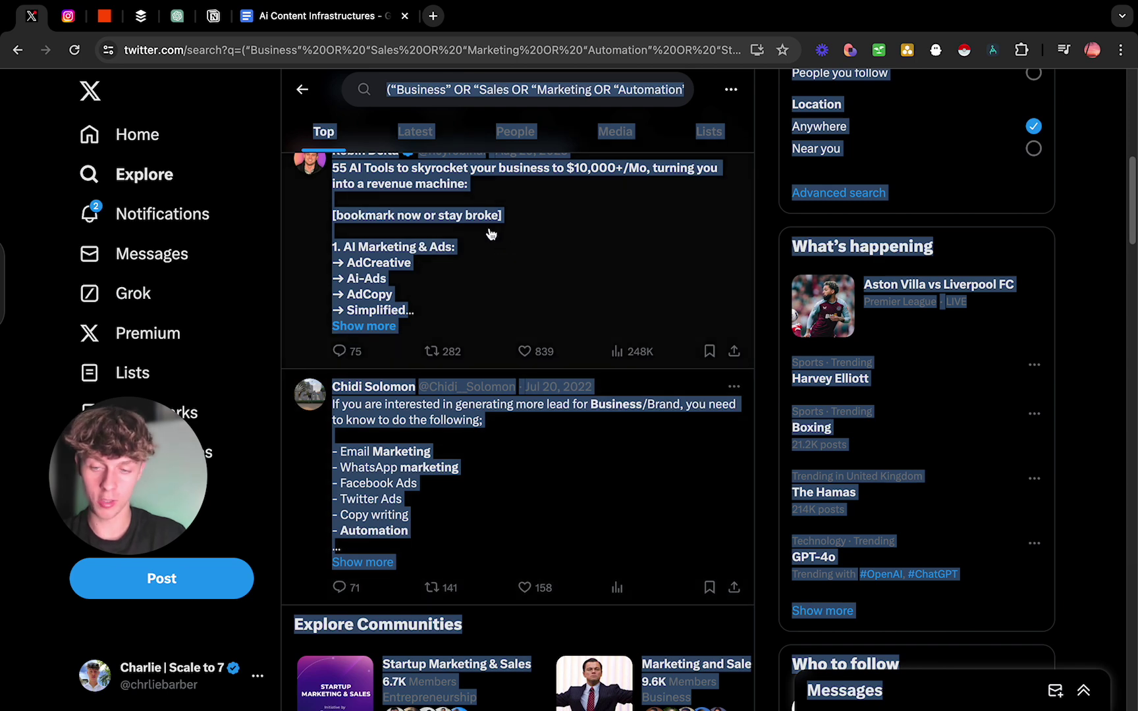
{"action": "left_click", "coordinate": [178, 18]}
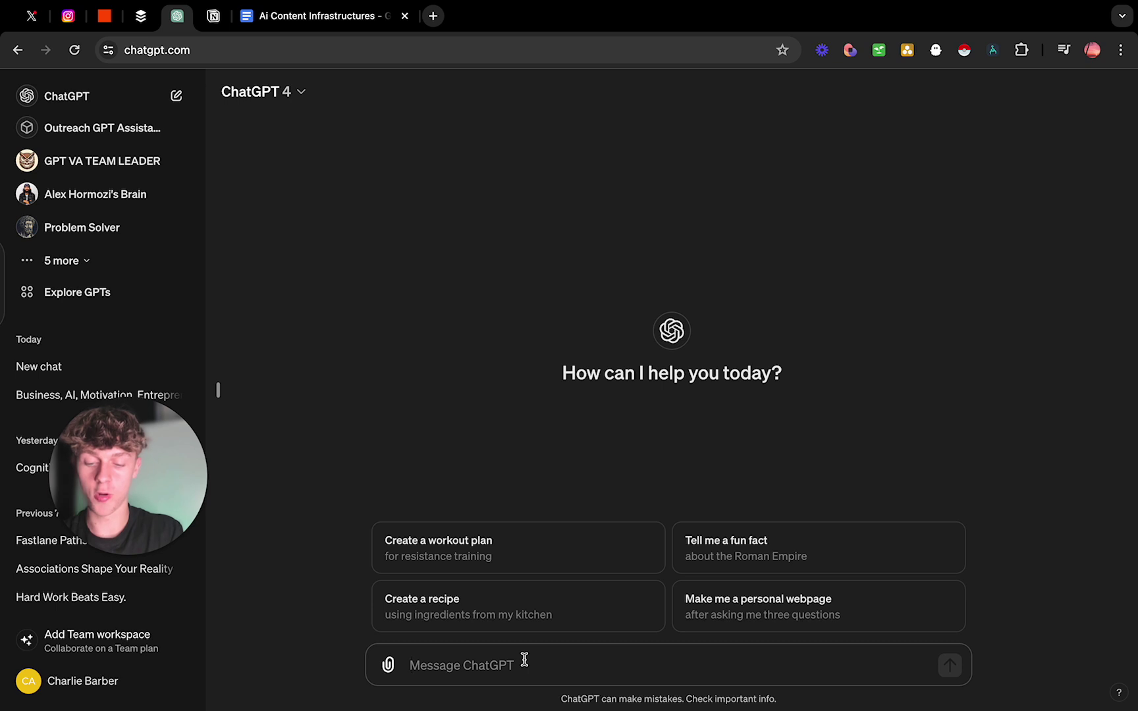
{"action": "key", "text": "super+v"}
{"action": "scroll", "coordinate": [537, 582], "scroll_direction": "up", "scroll_amount": 5}
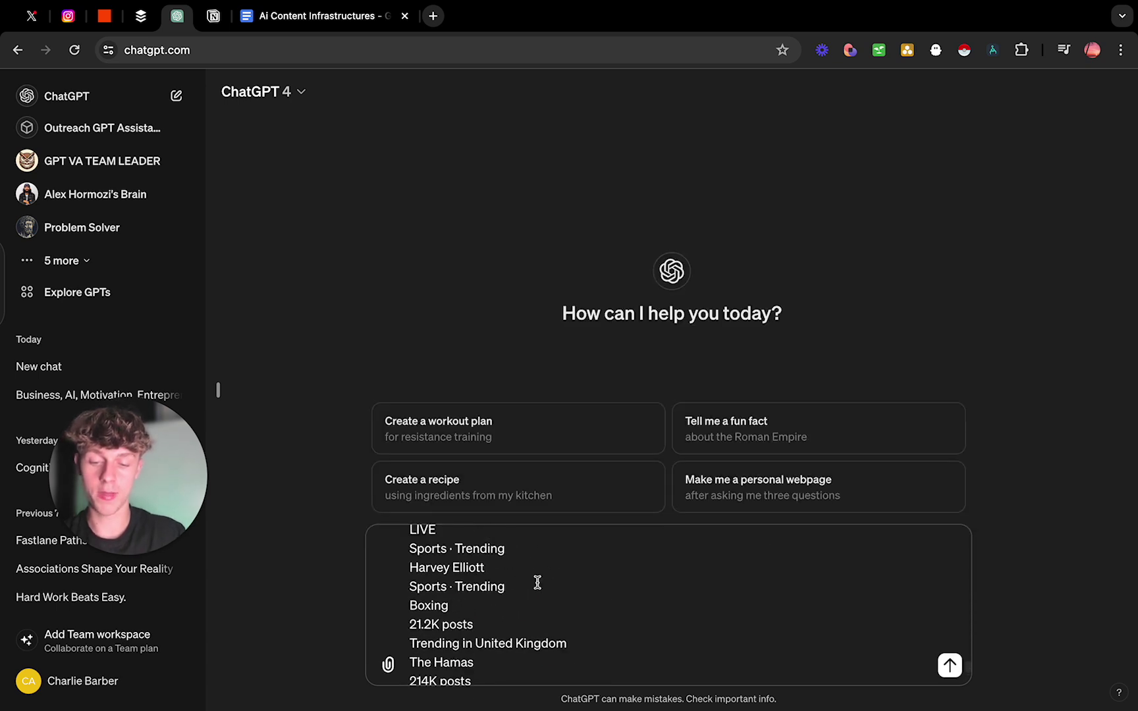
{"action": "scroll", "coordinate": [537, 582], "scroll_direction": "up", "scroll_amount": 10}
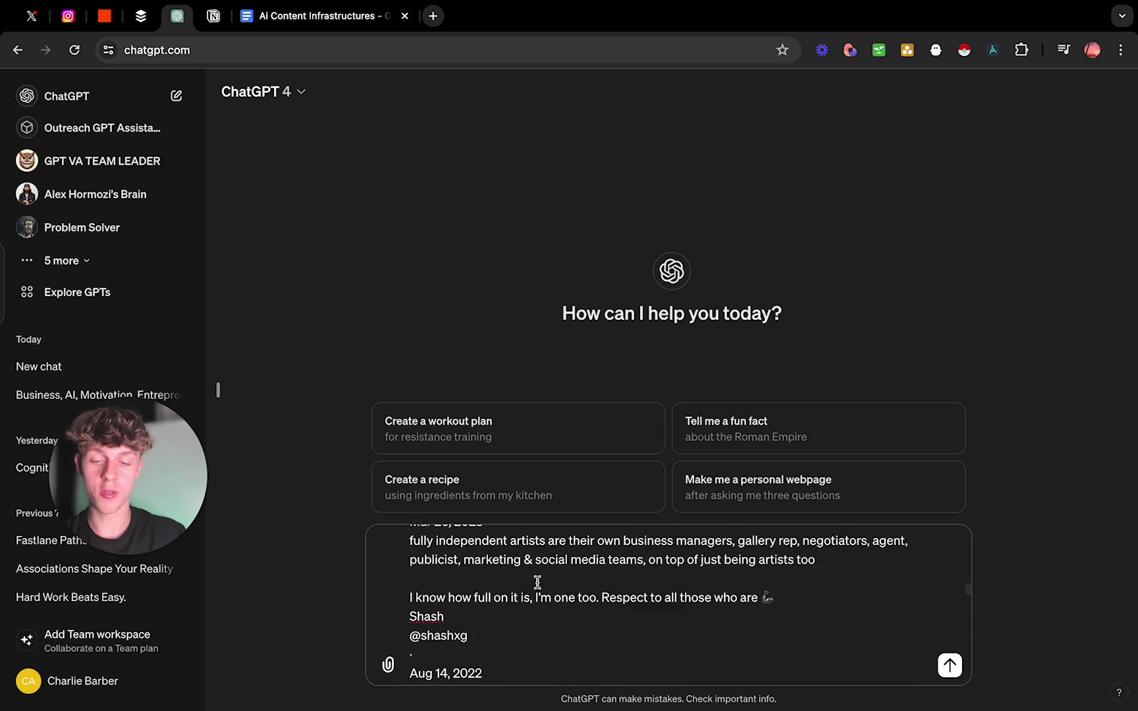
{"action": "scroll", "coordinate": [537, 582], "scroll_direction": "up", "scroll_amount": 15}
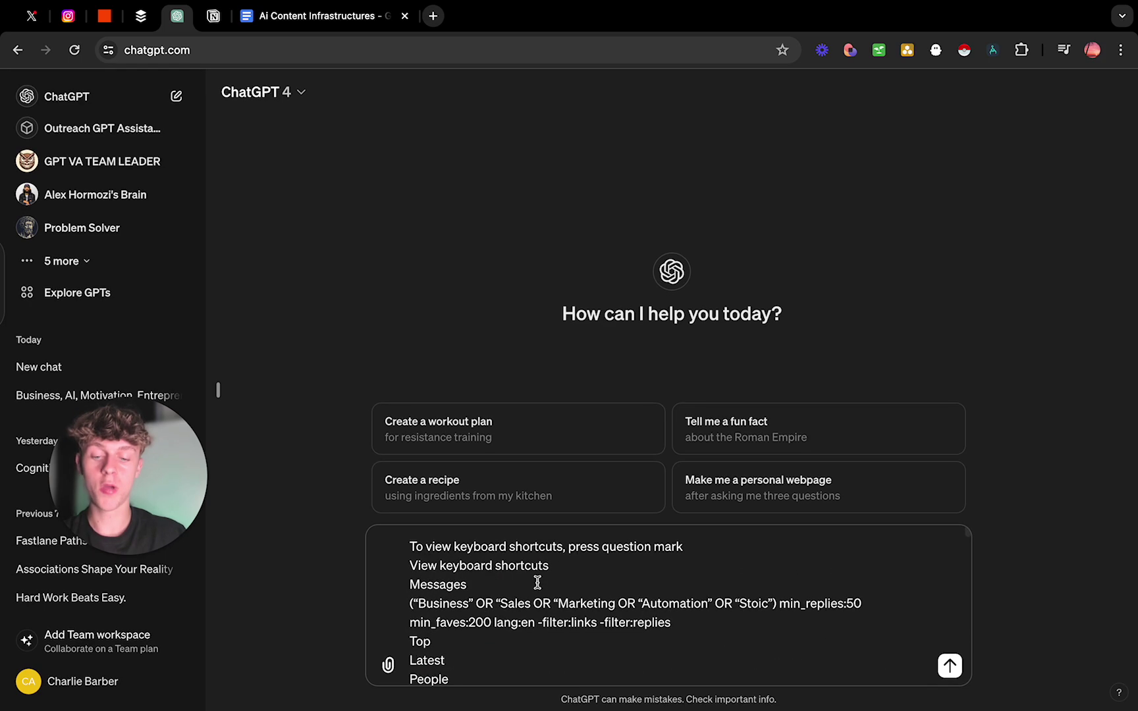
{"action": "left_click", "coordinate": [33, 18]}
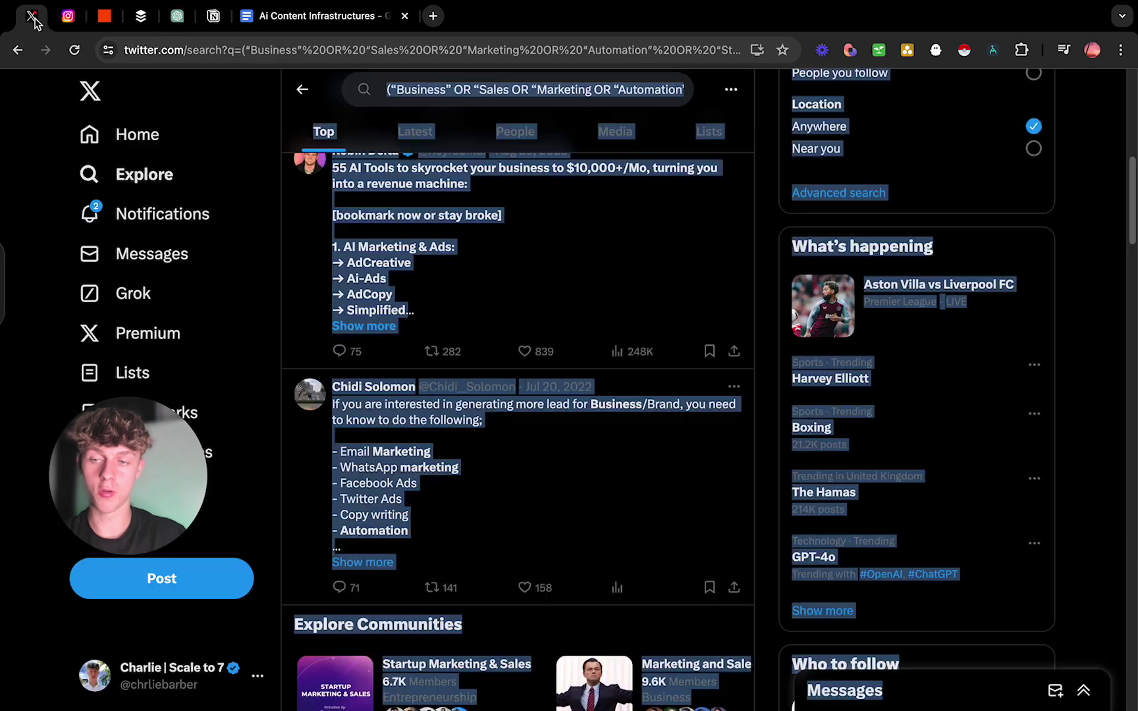
{"action": "left_click", "coordinate": [173, 174]}
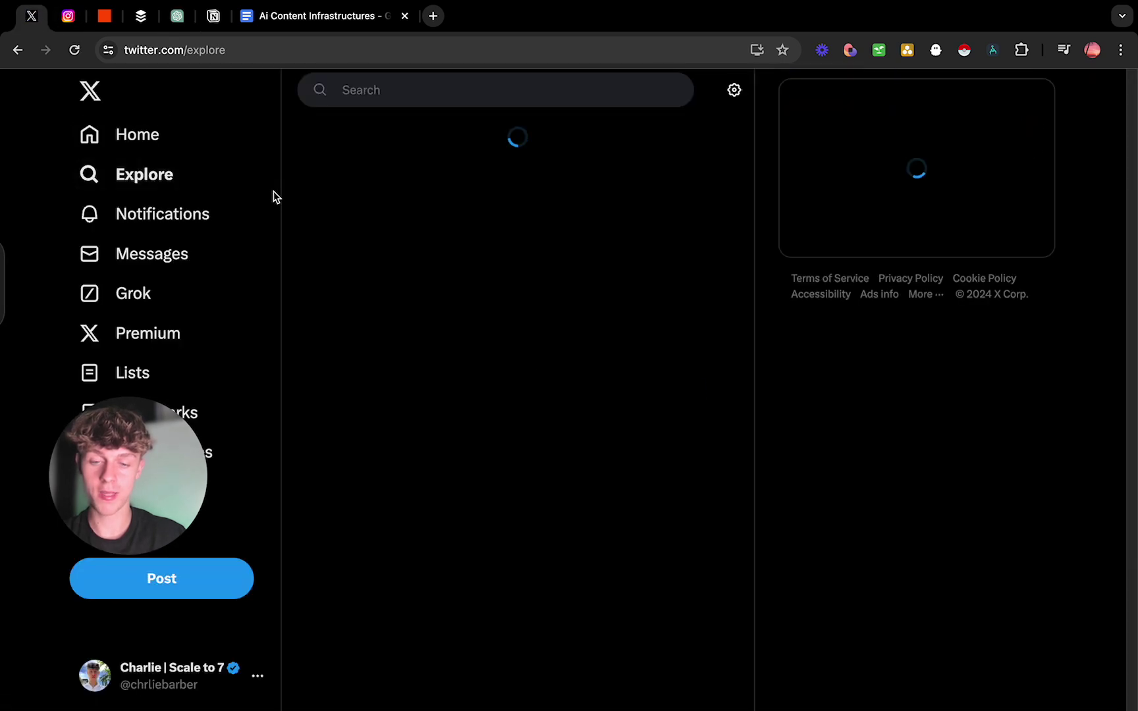
{"action": "left_click", "coordinate": [391, 95]}
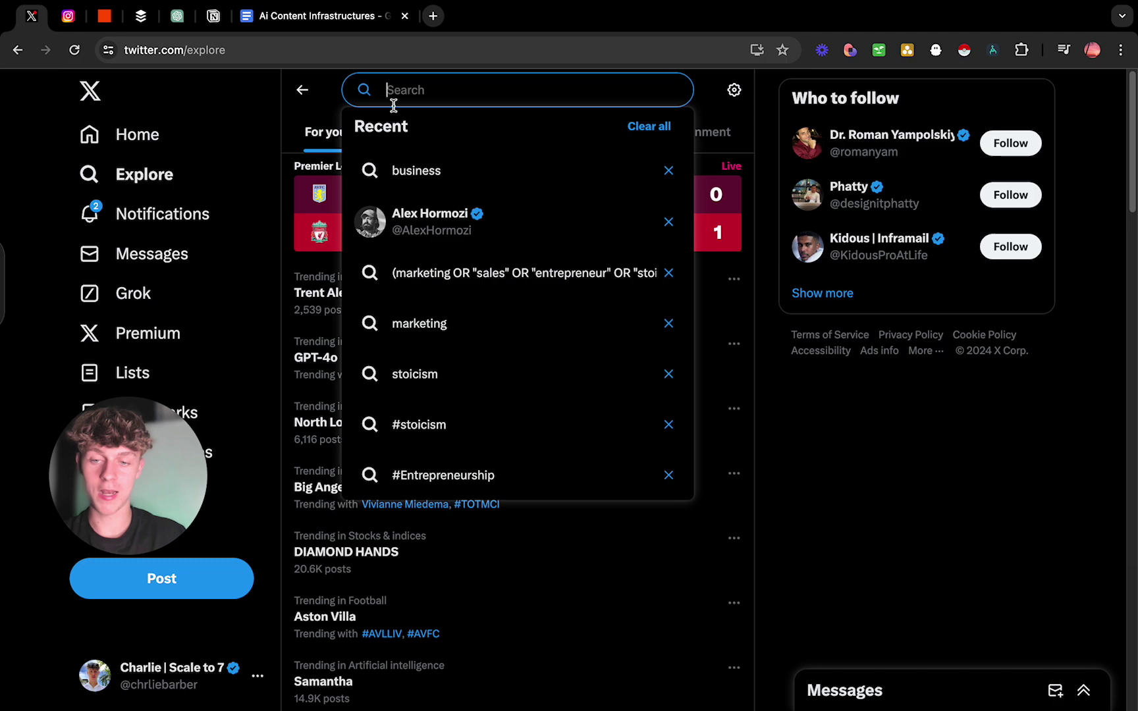
{"action": "left_click", "coordinate": [461, 214]}
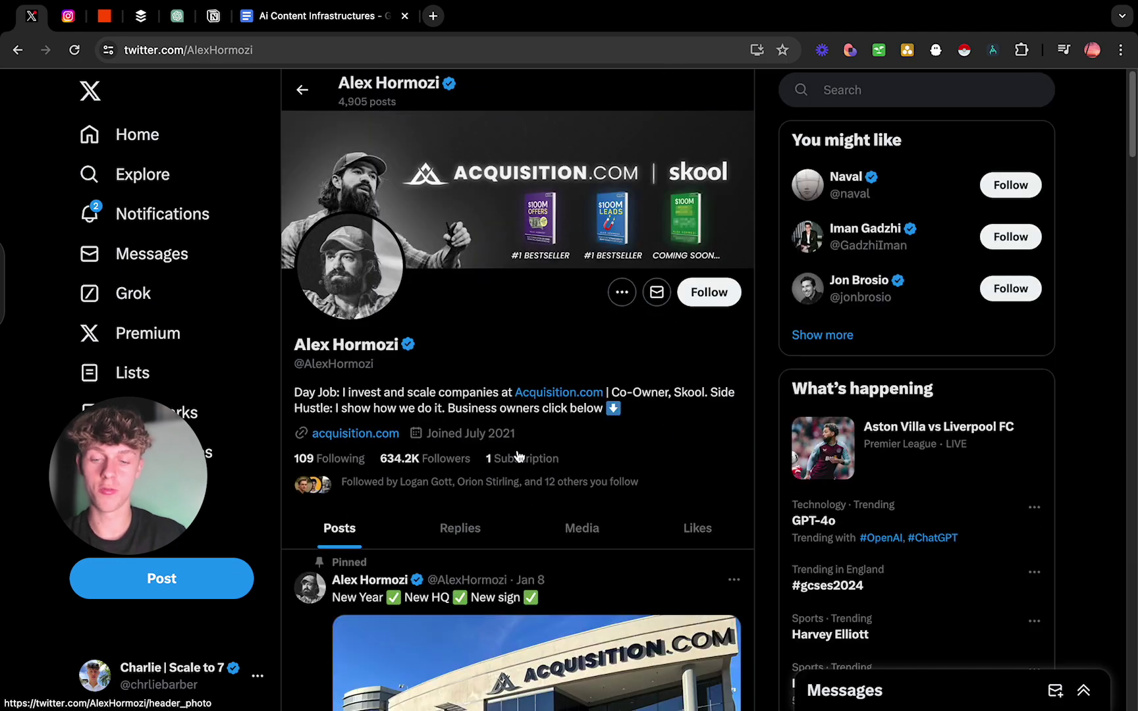
{"action": "scroll", "coordinate": [518, 455], "scroll_direction": "down", "scroll_amount": 10}
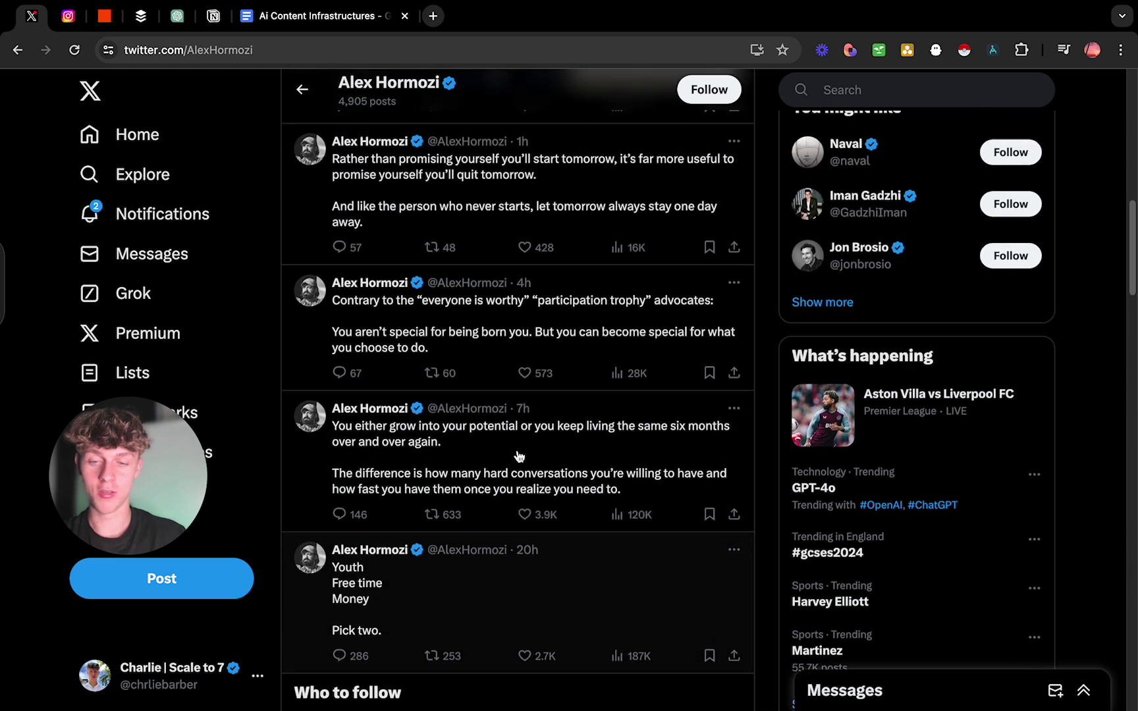
{"action": "scroll", "coordinate": [519, 456], "scroll_direction": "up", "scroll_amount": 1}
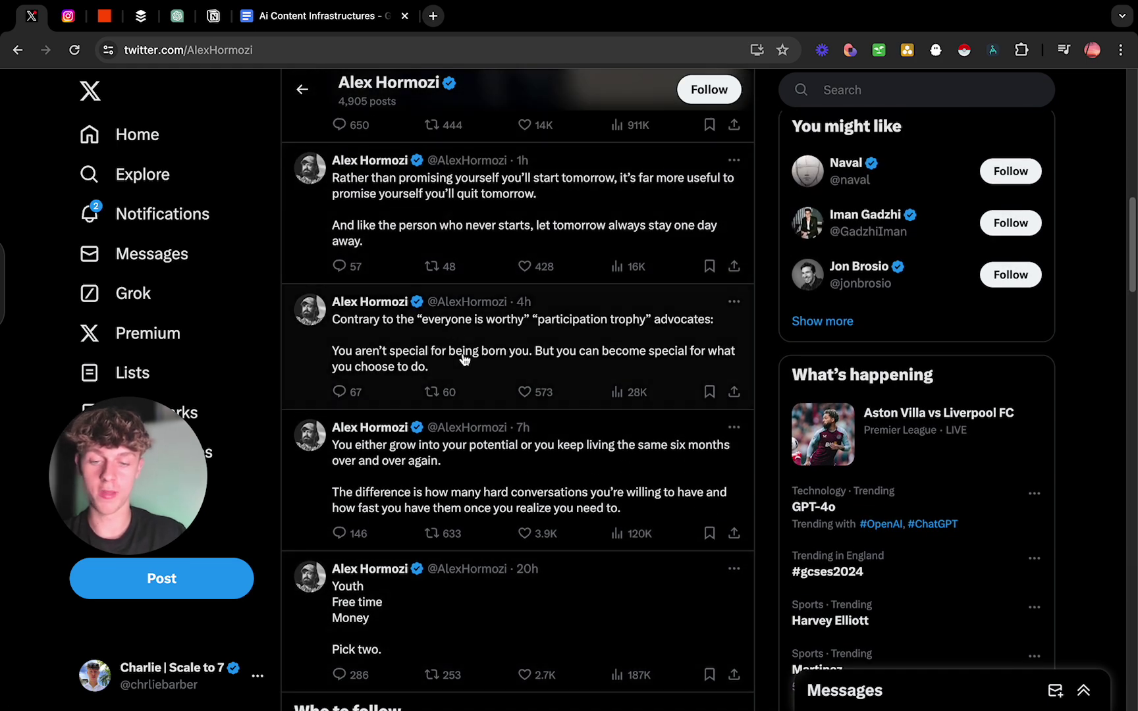
{"action": "mouse_move", "coordinate": [495, 430]}
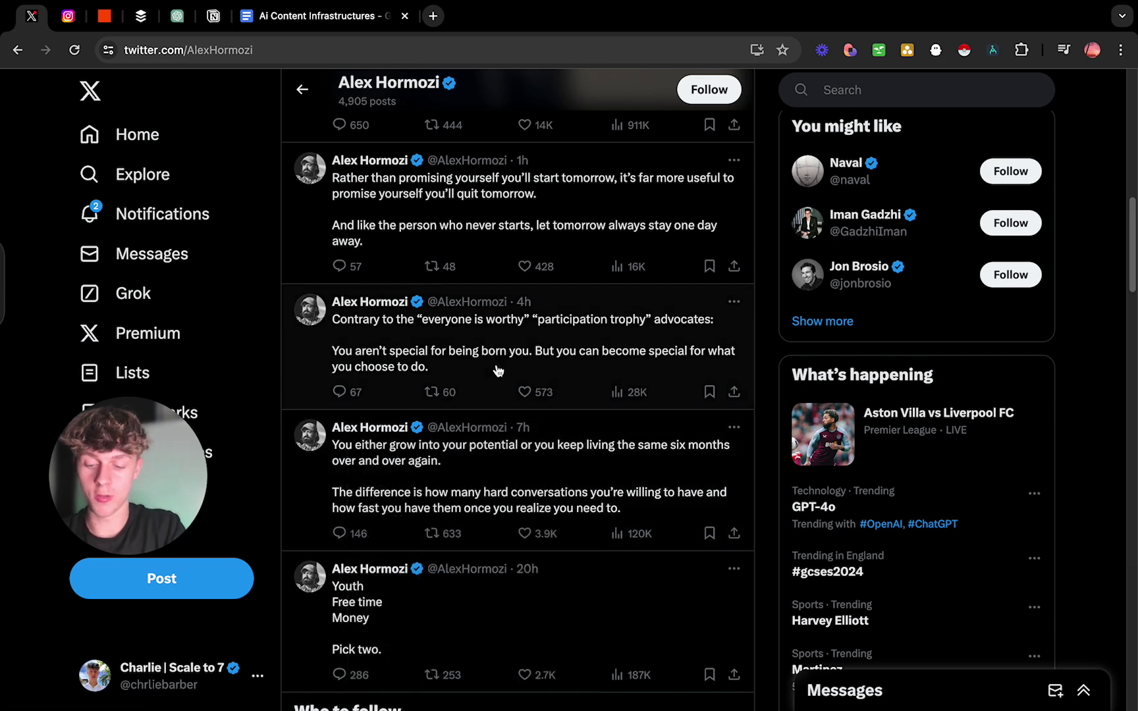
{"action": "key", "text": "ctrl+a"}
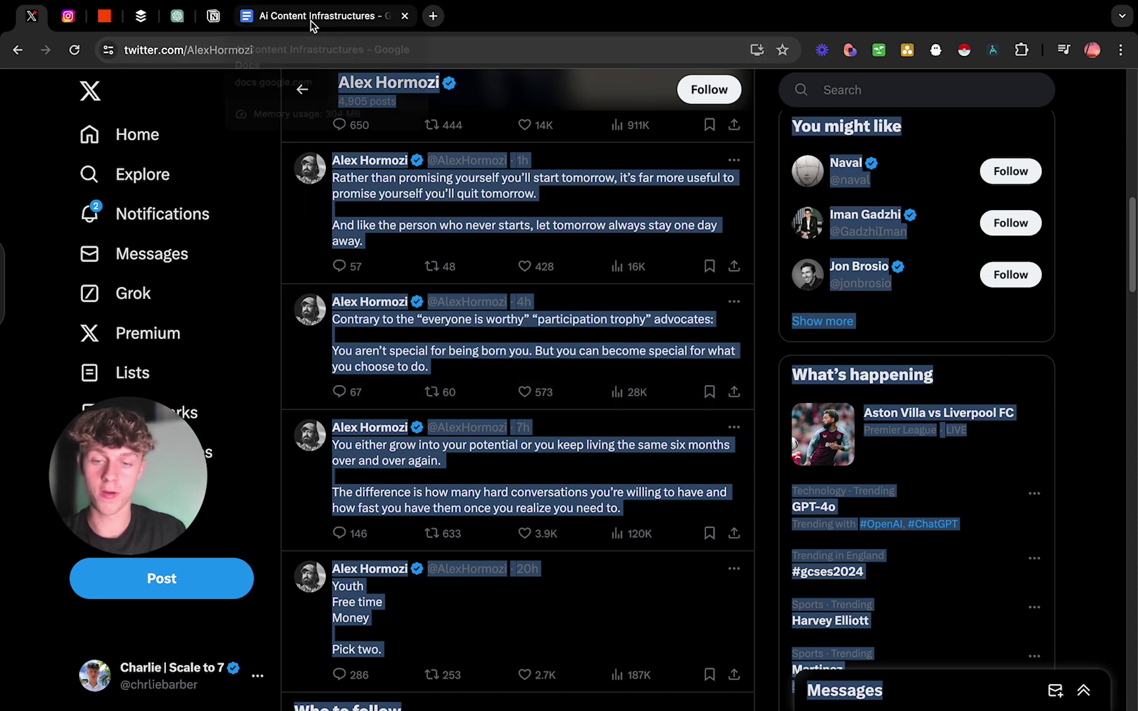
{"action": "left_click", "coordinate": [177, 16]}
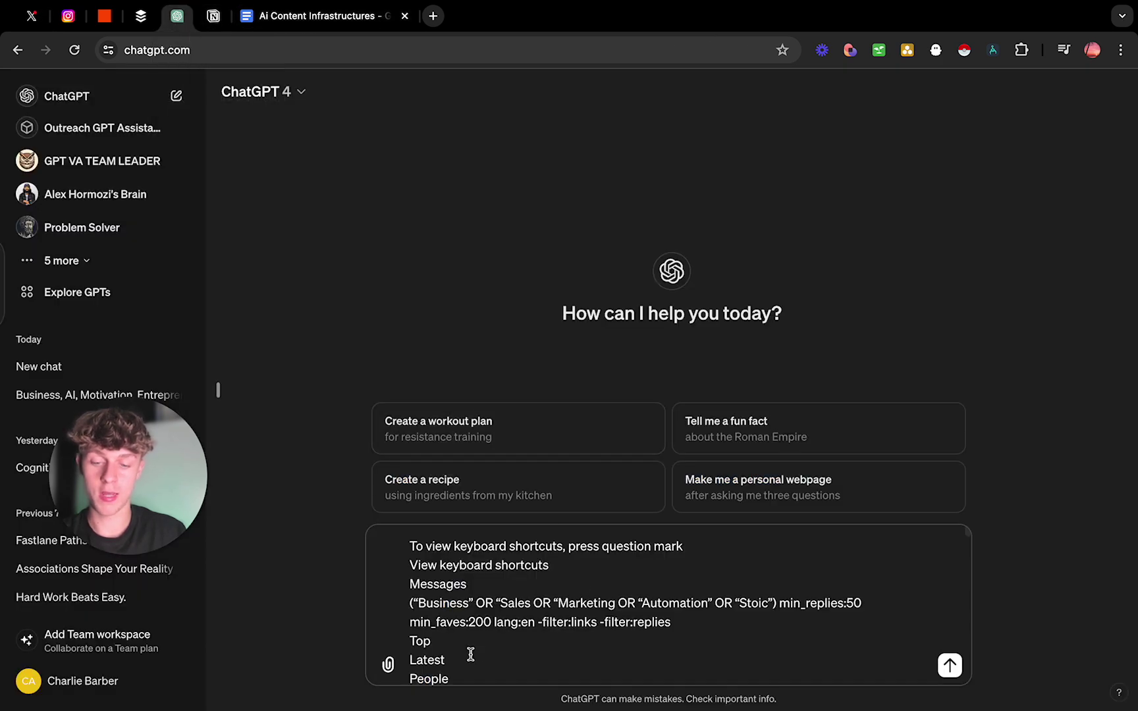
{"action": "left_click_drag", "start_coordinate": [409, 542], "coordinate": [621, 709]}
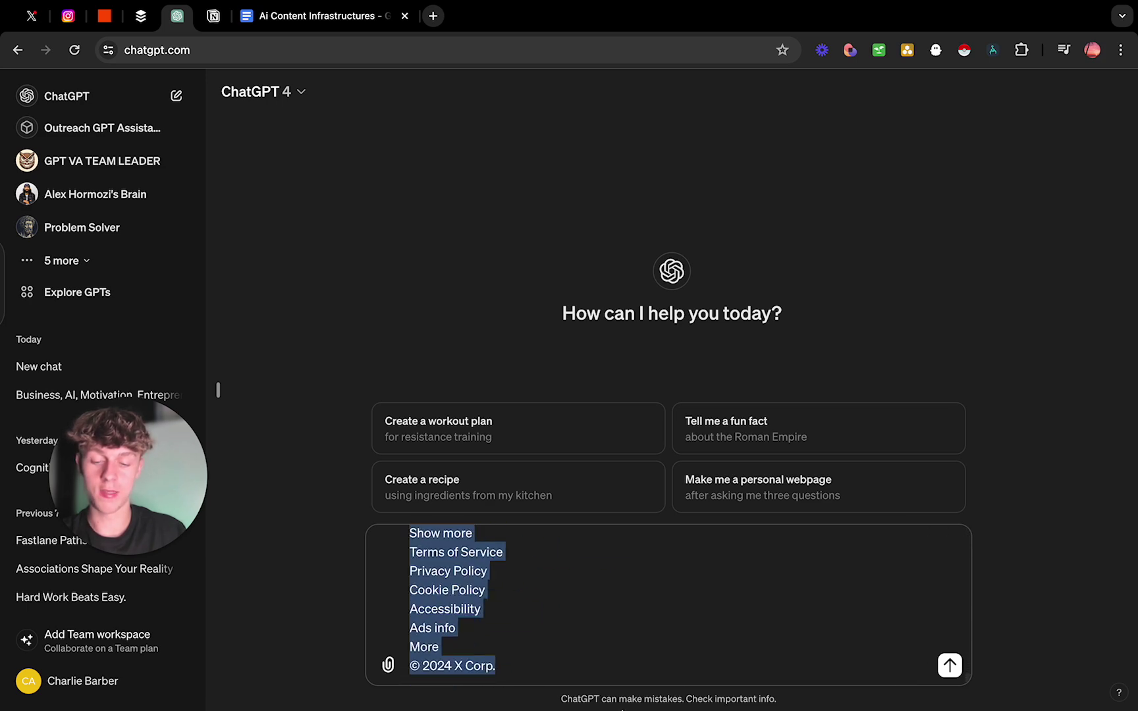
{"action": "key", "text": "BackSpace"}
{"action": "key", "text": "super+v"}
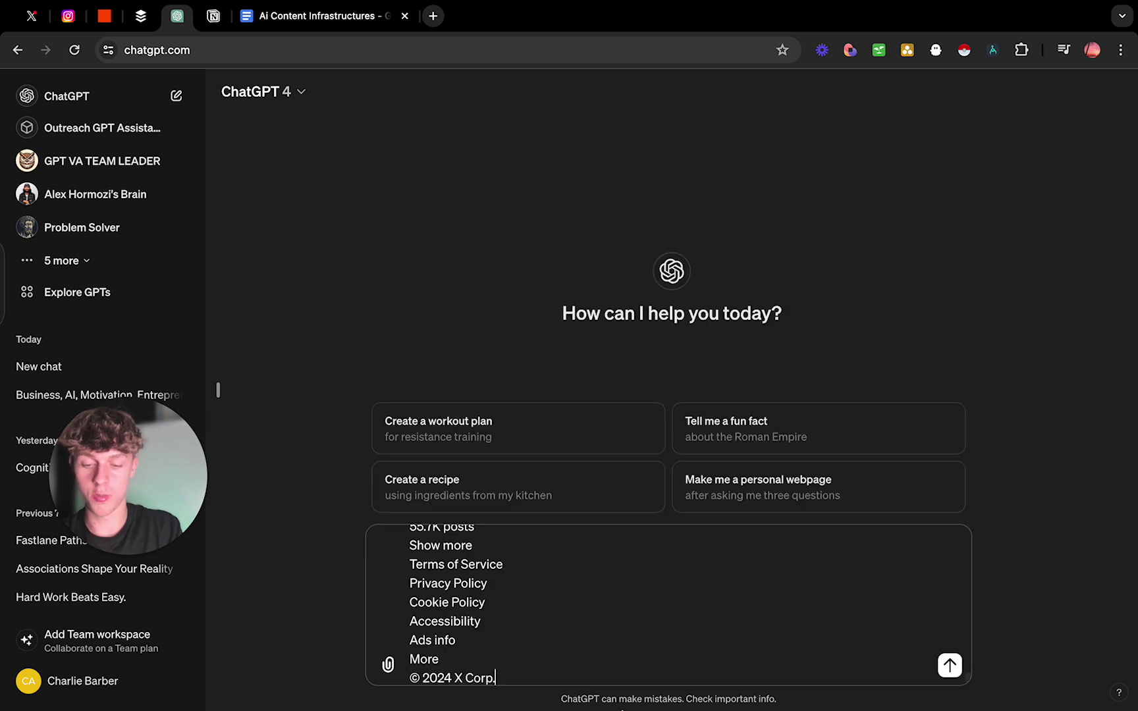
{"action": "scroll", "coordinate": [643, 610], "scroll_direction": "up", "scroll_amount": 15}
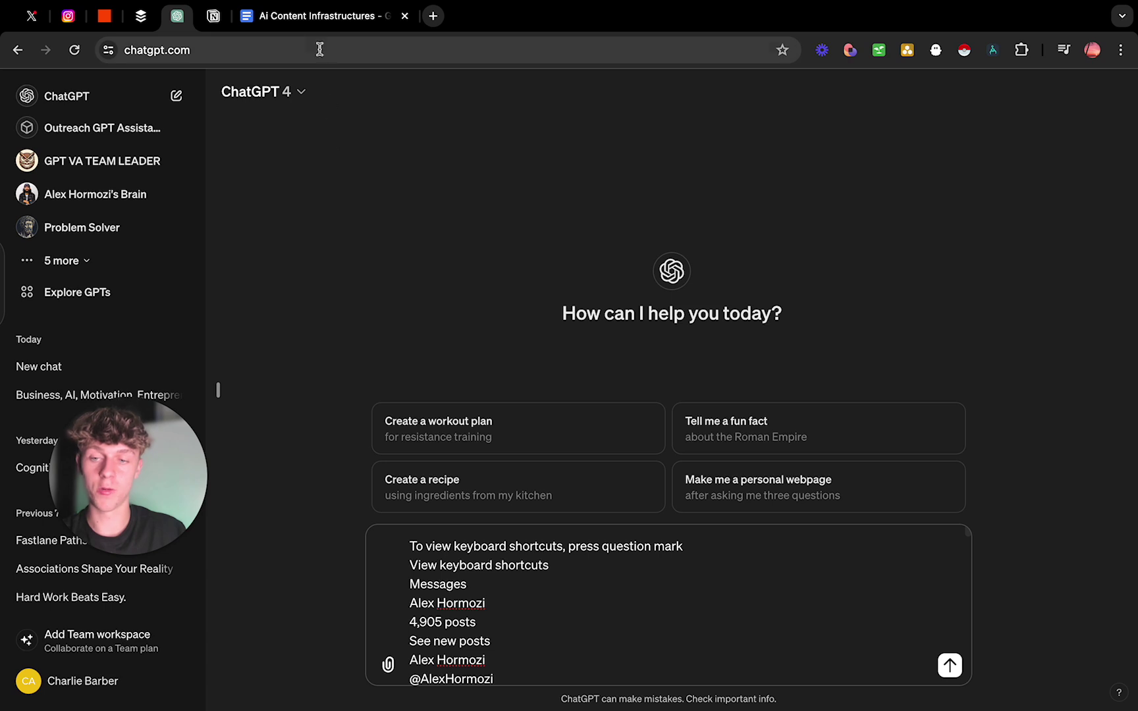
Switch to the Google Docs guide and review steps 1 to 3, covering advanced search, keywords and copying into ChatGPT
{"action": "left_click", "coordinate": [292, 17]}
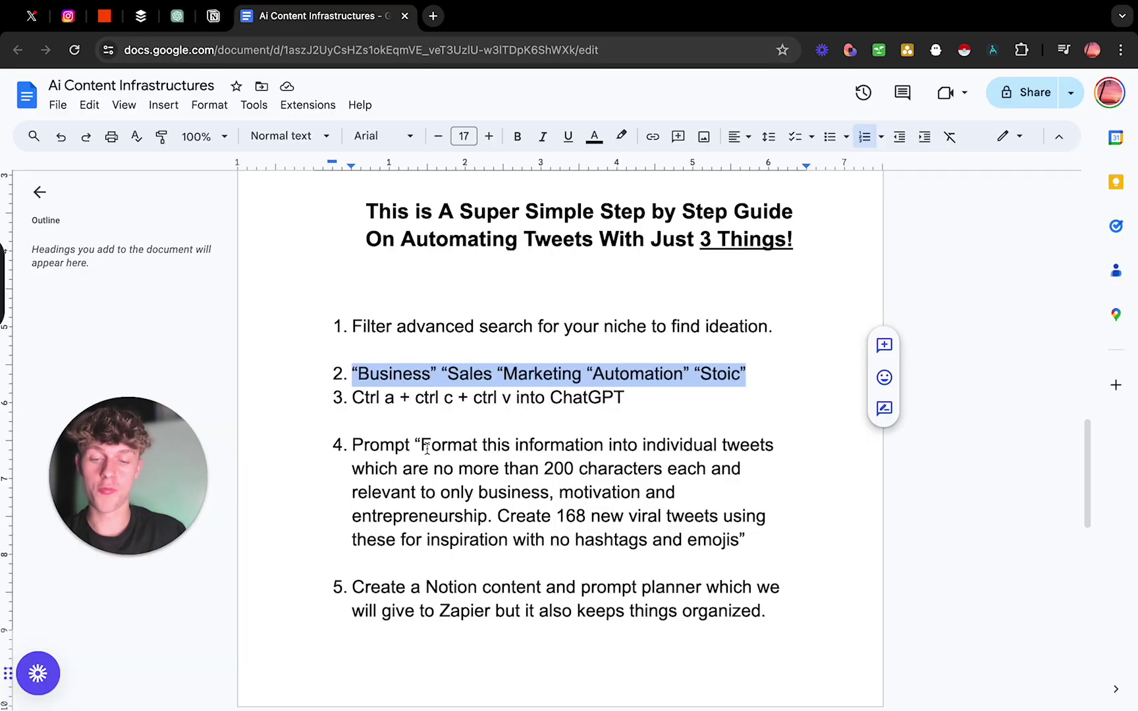
{"action": "left_click", "coordinate": [385, 374]}
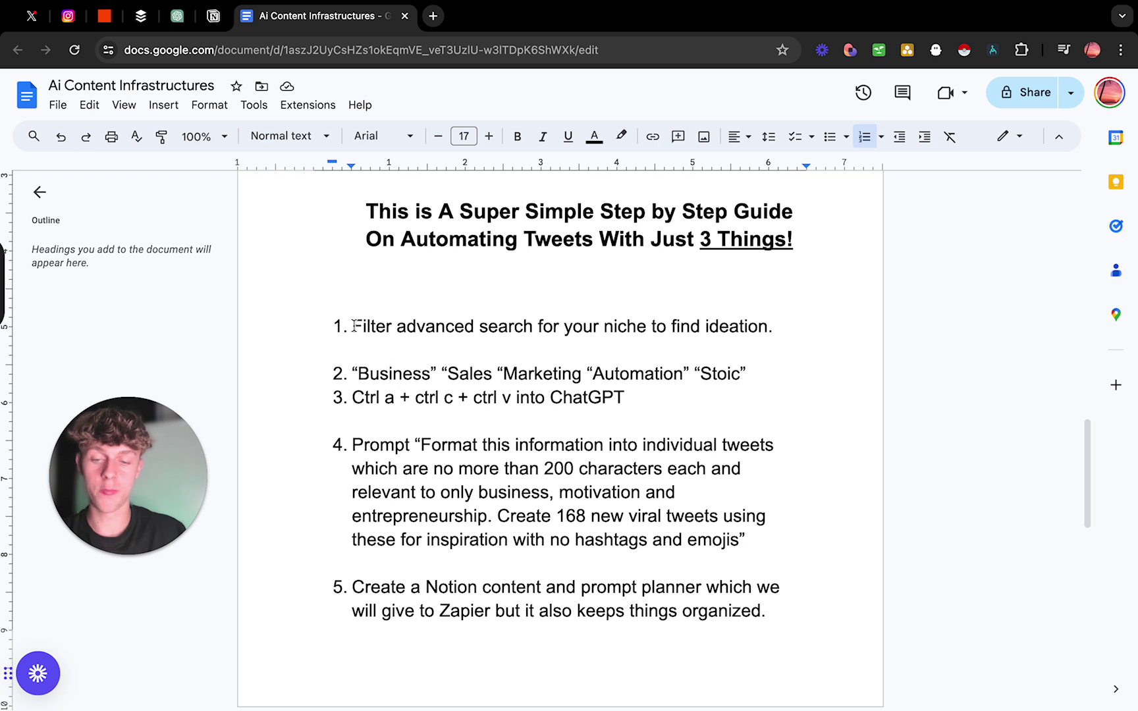
{"action": "left_click_drag", "start_coordinate": [353, 327], "coordinate": [771, 327]}
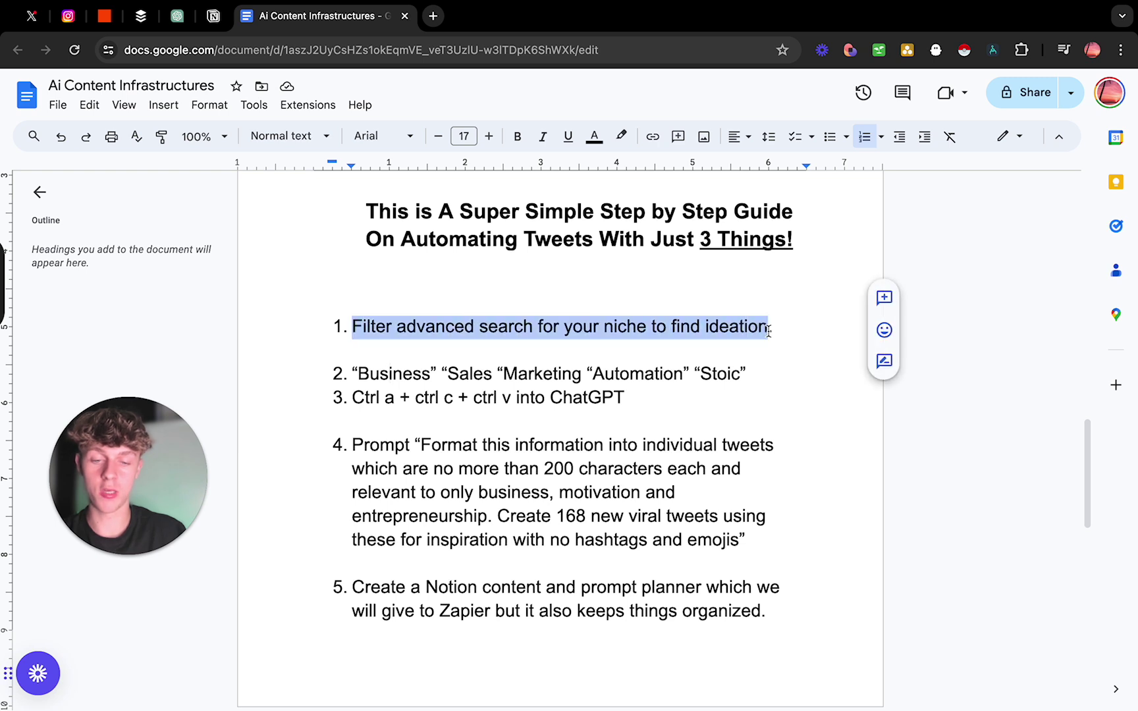
{"action": "left_click", "coordinate": [359, 373]}
{"action": "left_click_drag", "start_coordinate": [358, 374], "coordinate": [748, 373]}
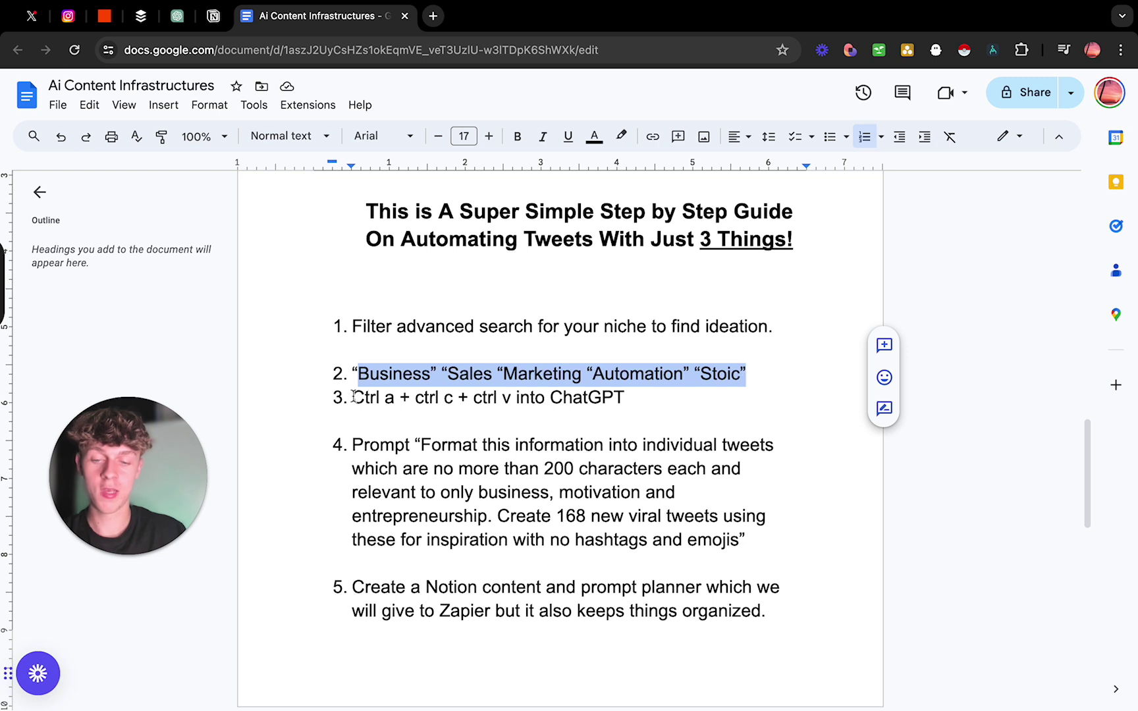
{"action": "left_click_drag", "start_coordinate": [353, 397], "coordinate": [511, 397]}
{"action": "left_click_drag", "start_coordinate": [580, 396], "coordinate": [648, 397]}
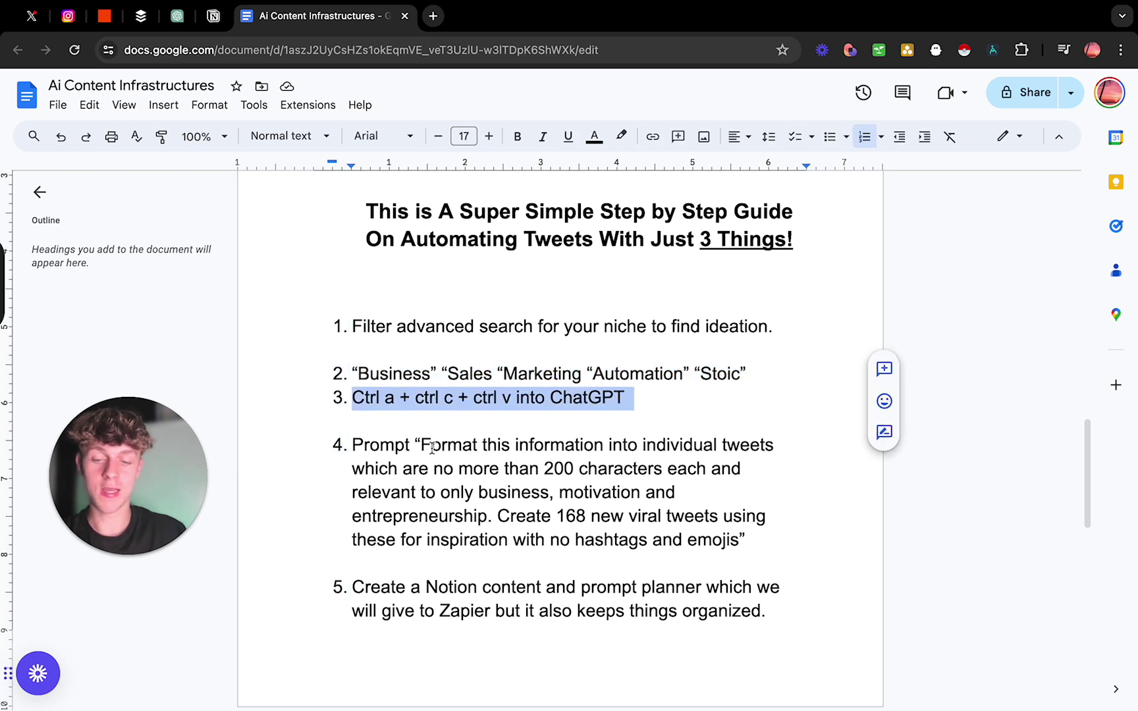
Copy the step 4 prompt text from the guide, paste it above the profile text in the ChatGPT message, and send it
{"action": "left_click_drag", "start_coordinate": [422, 444], "coordinate": [742, 542]}
{"action": "key", "text": "super+c"}
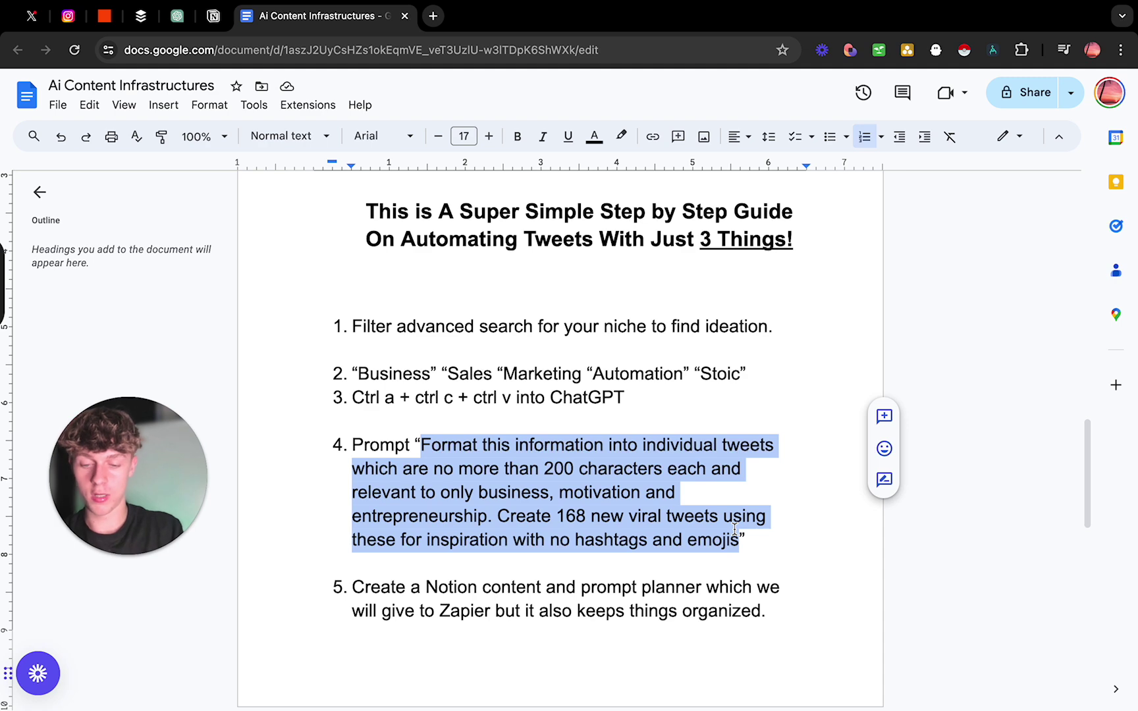
{"action": "left_click", "coordinate": [177, 16]}
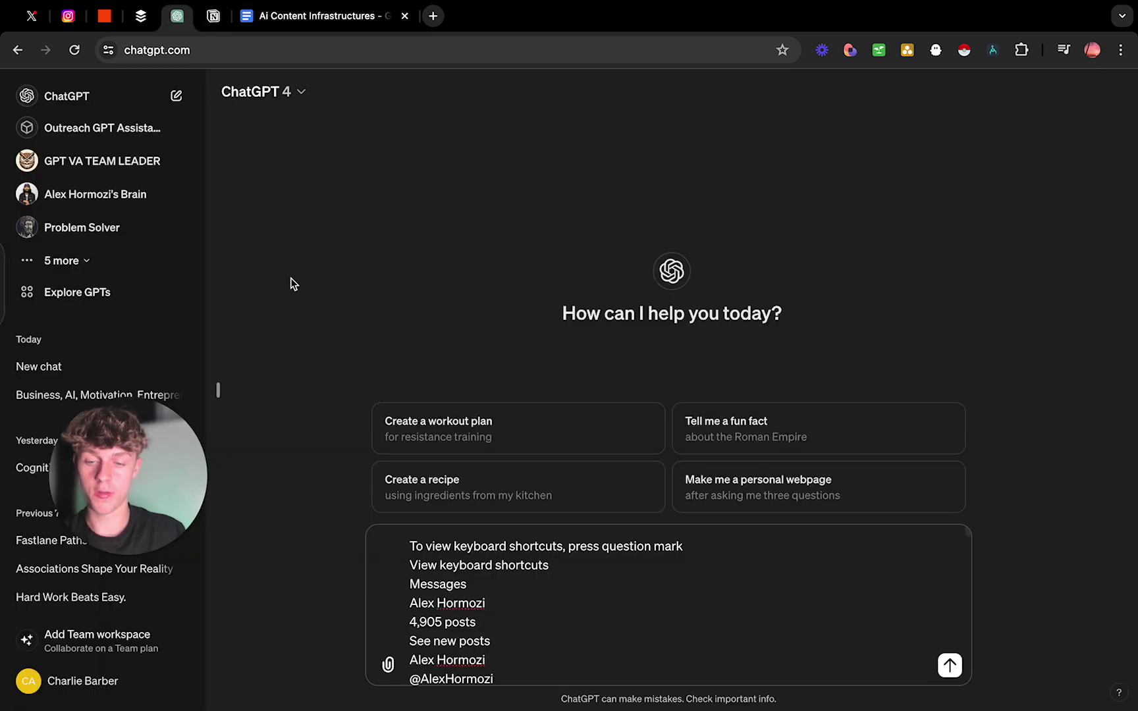
{"action": "key", "text": "shift+Return"}
{"action": "key", "text": "shift+Return"}
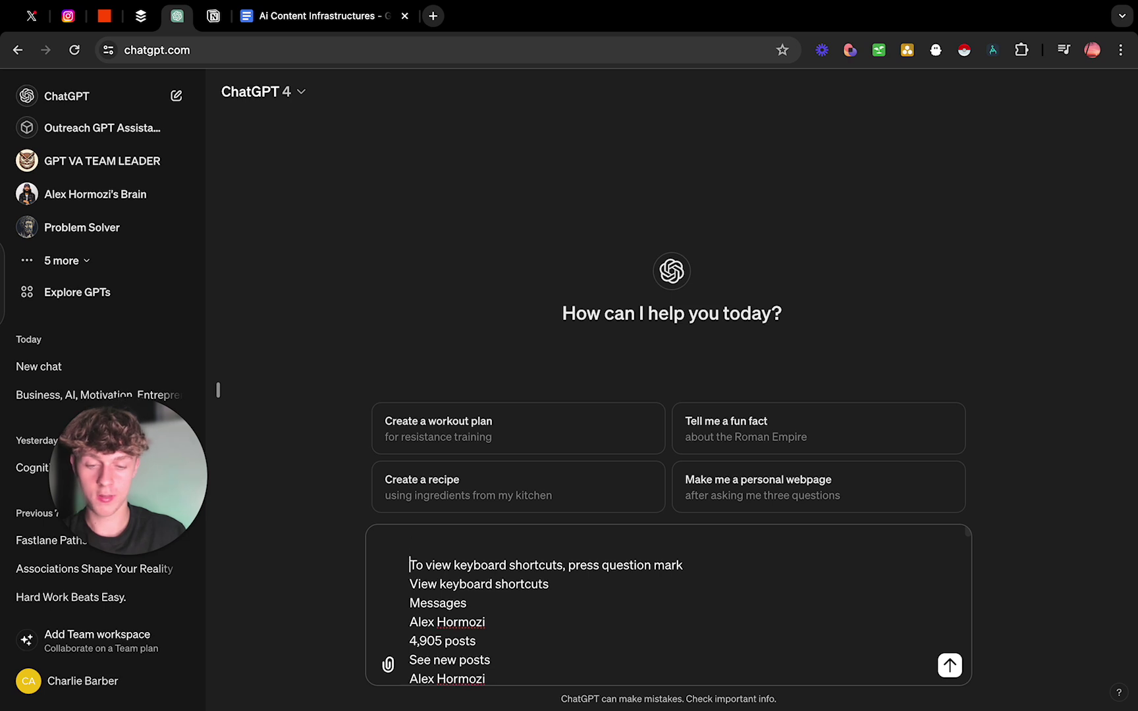
{"action": "left_click", "coordinate": [425, 540]}
{"action": "key", "text": "super+v"}
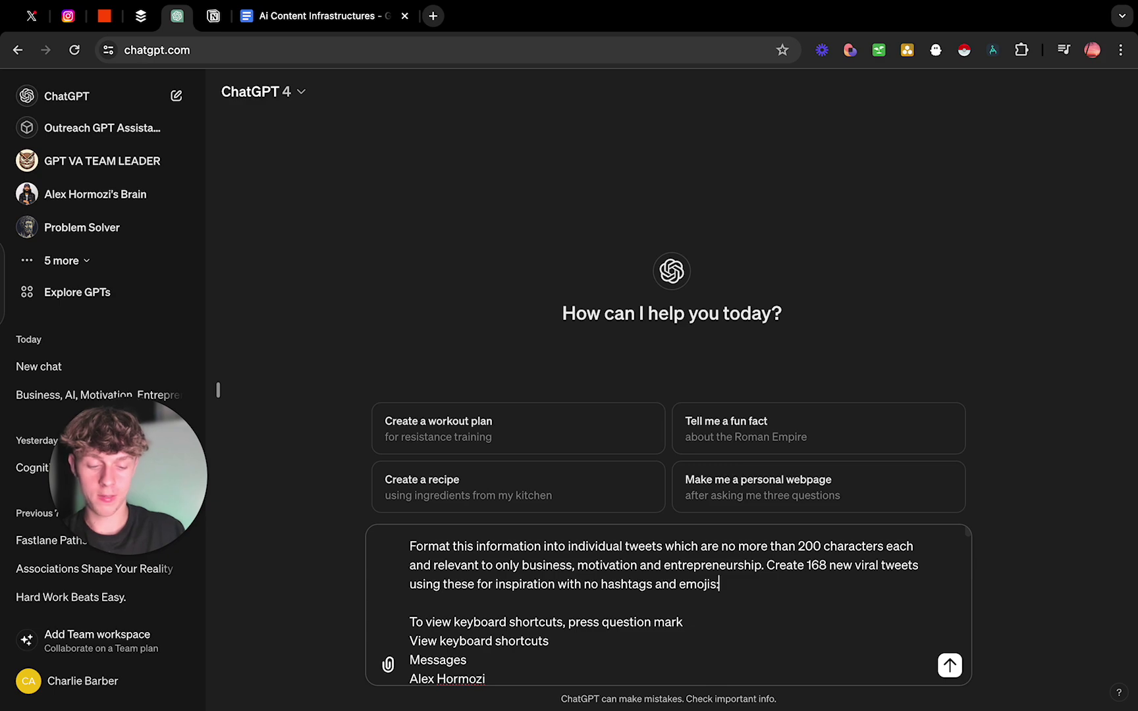
{"action": "key", "text": "Return"}
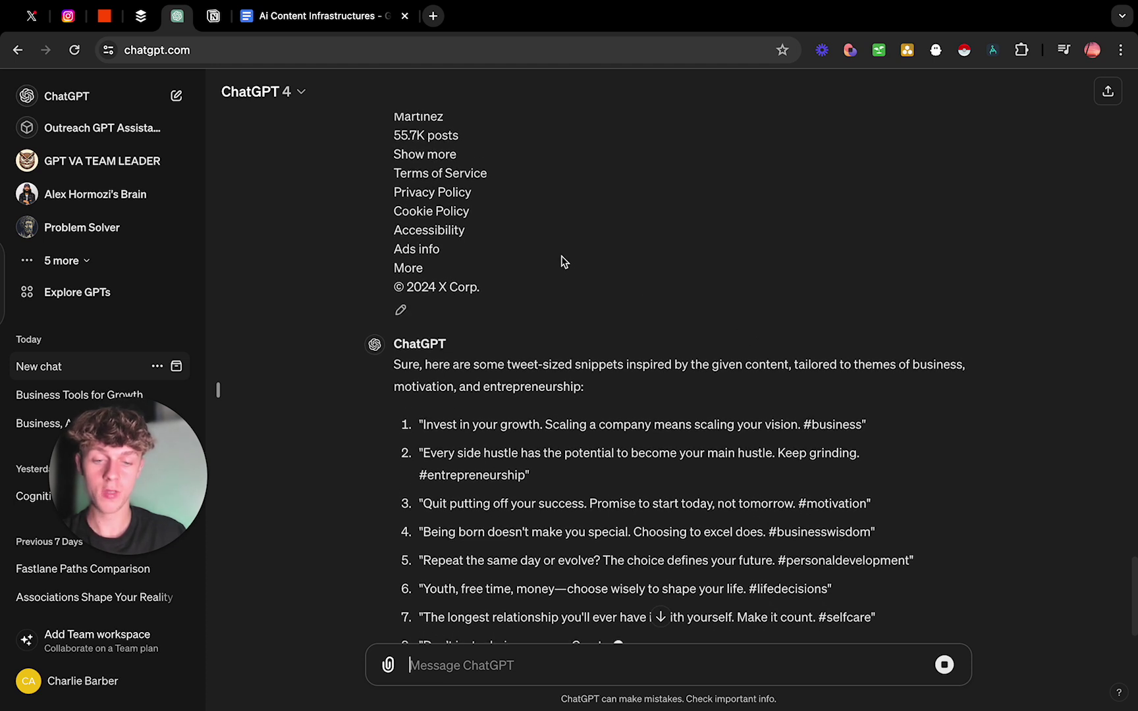
Switch to the Google Docs guide and highlight the tweet count 168 in the step 4 prompt
{"action": "left_click", "coordinate": [306, 20]}
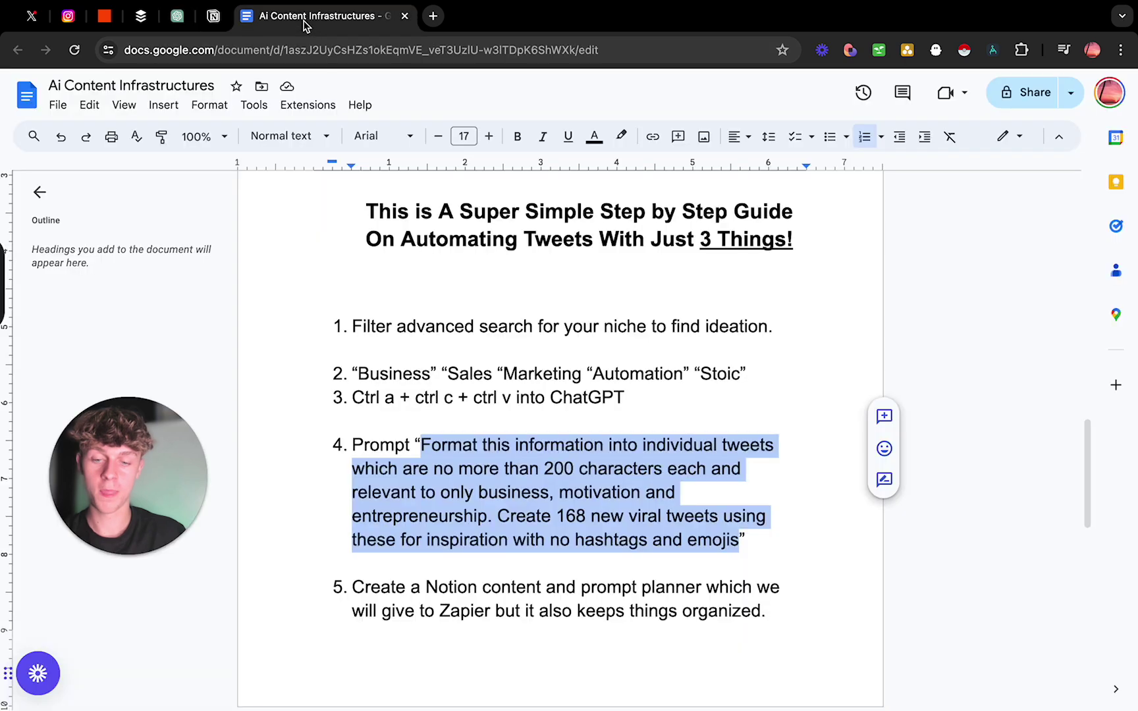
{"action": "left_click", "coordinate": [565, 516]}
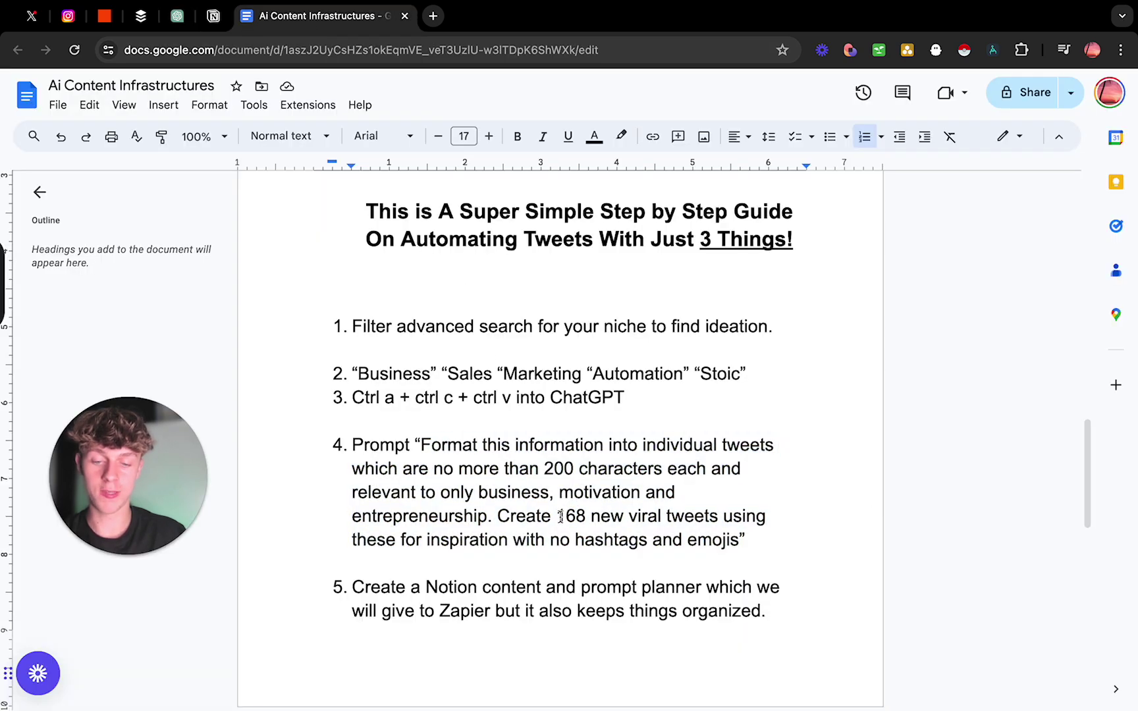
{"action": "left_click_drag", "start_coordinate": [556, 515], "coordinate": [586, 517]}
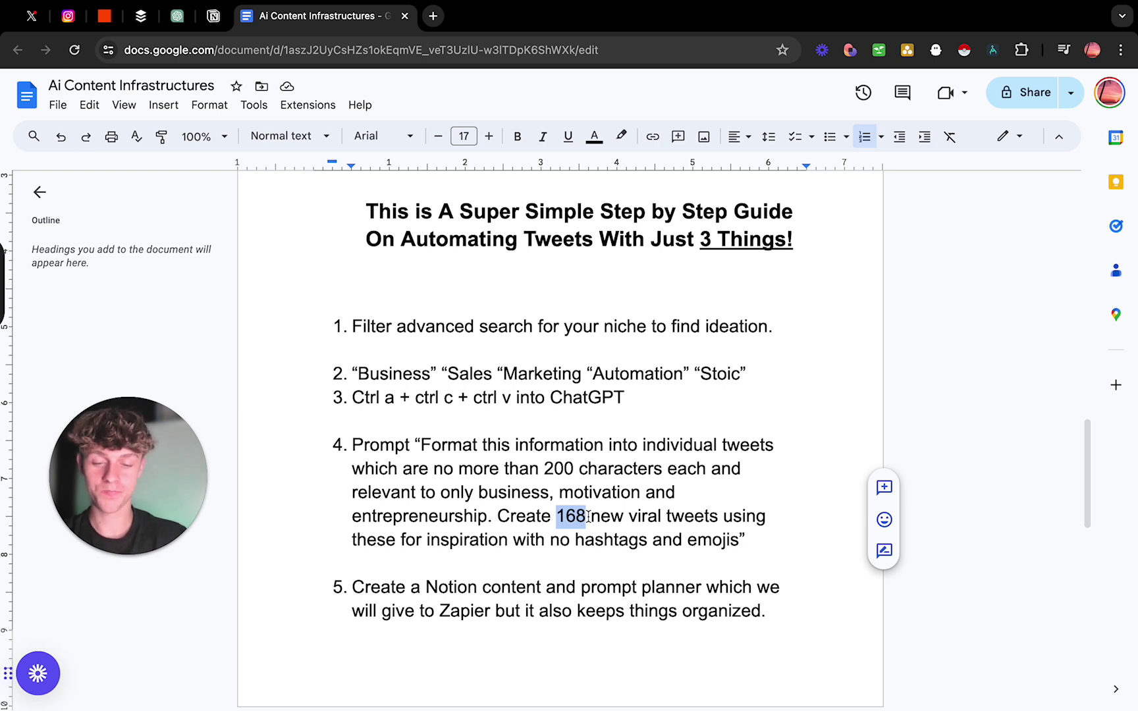
Return to ChatGPT and review the generated list of business, motivation and entrepreneurship tweets
{"action": "left_click", "coordinate": [177, 17]}
{"action": "scroll", "coordinate": [517, 477], "scroll_direction": "down", "scroll_amount": 5}
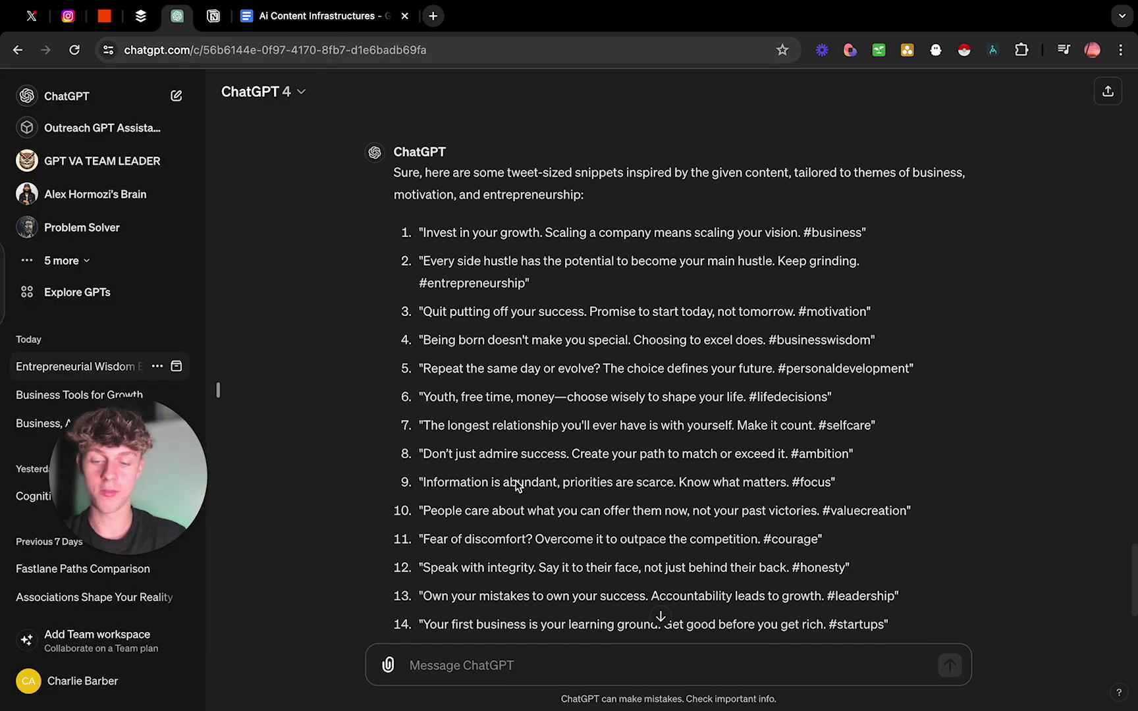
{"action": "scroll", "coordinate": [515, 480], "scroll_direction": "down", "scroll_amount": 2}
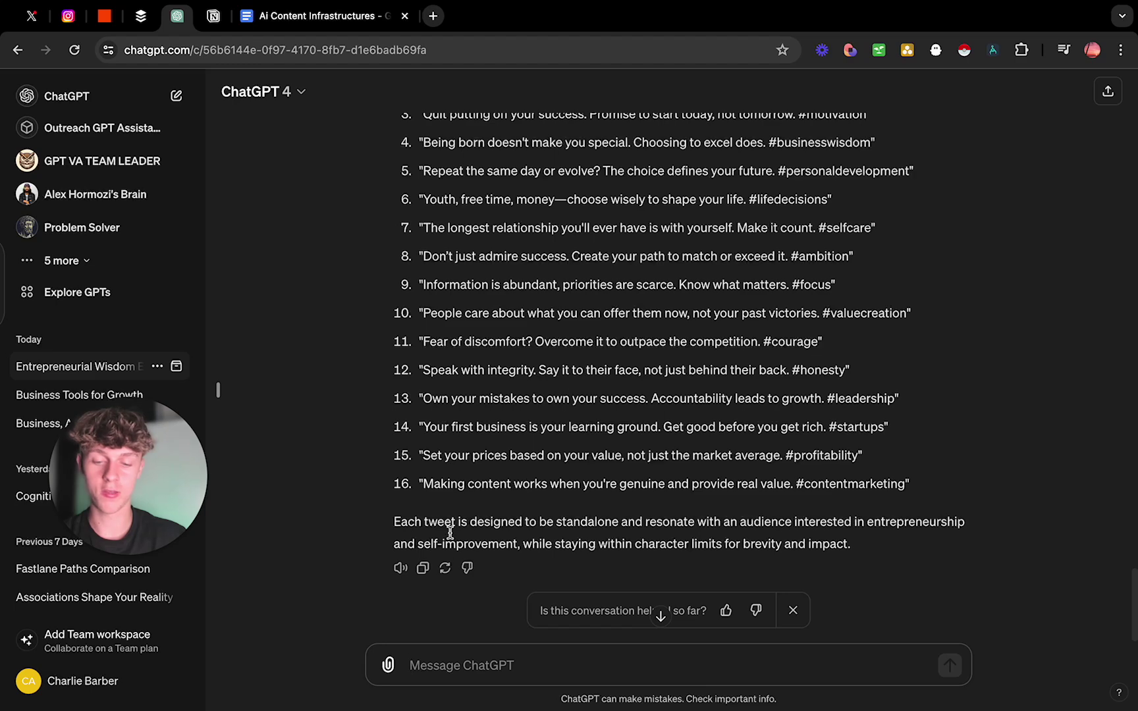
{"action": "scroll", "coordinate": [659, 549], "scroll_direction": "down", "scroll_amount": 1}
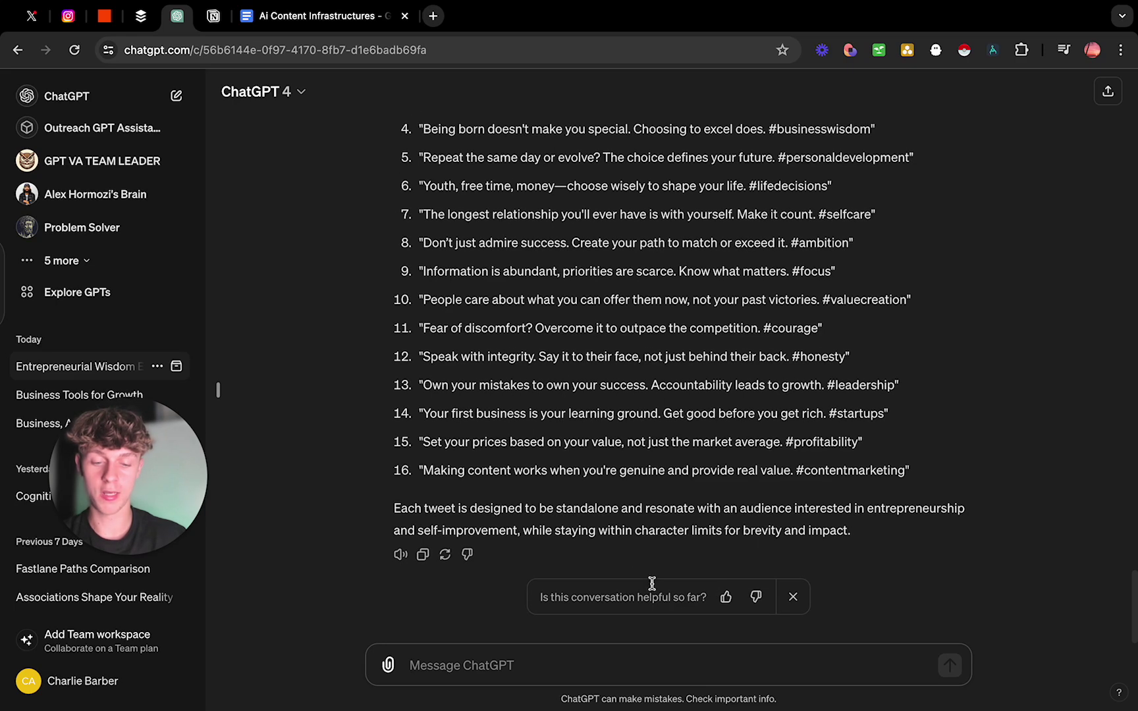
{"action": "scroll", "coordinate": [685, 427], "scroll_direction": "up", "scroll_amount": 1}
{"action": "scroll", "coordinate": [485, 314], "scroll_direction": "up", "scroll_amount": 4}
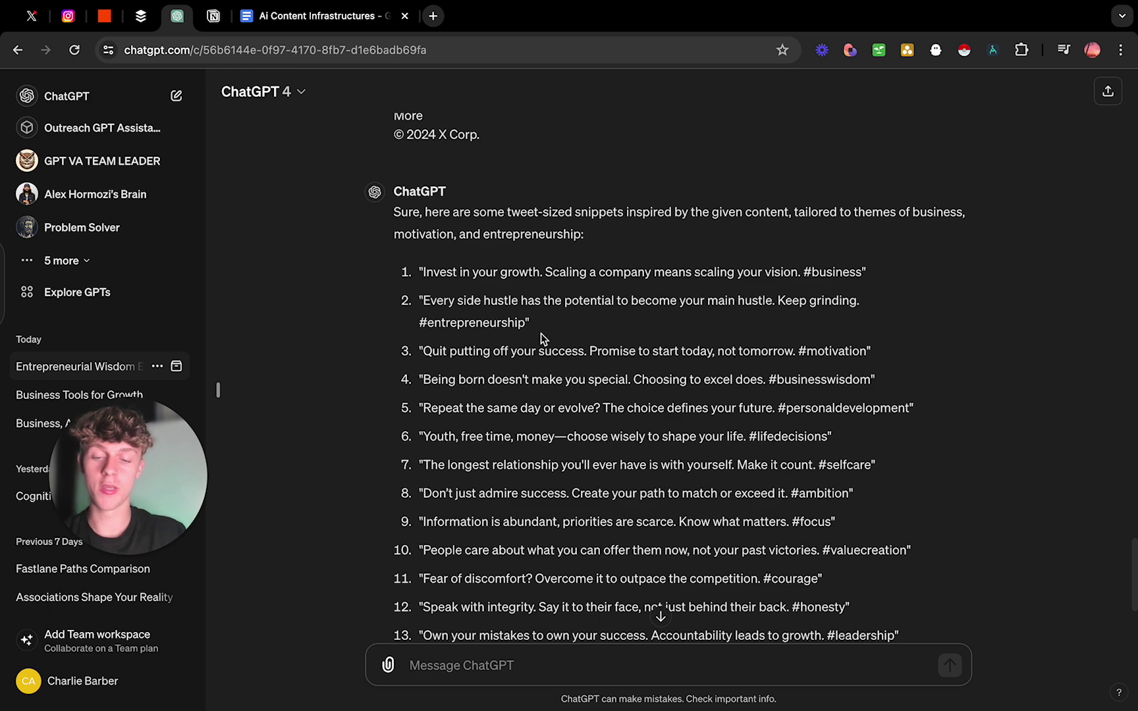
{"action": "scroll", "coordinate": [544, 340], "scroll_direction": "down", "scroll_amount": 3}
{"action": "scroll", "coordinate": [475, 309], "scroll_direction": "up", "scroll_amount": 2}
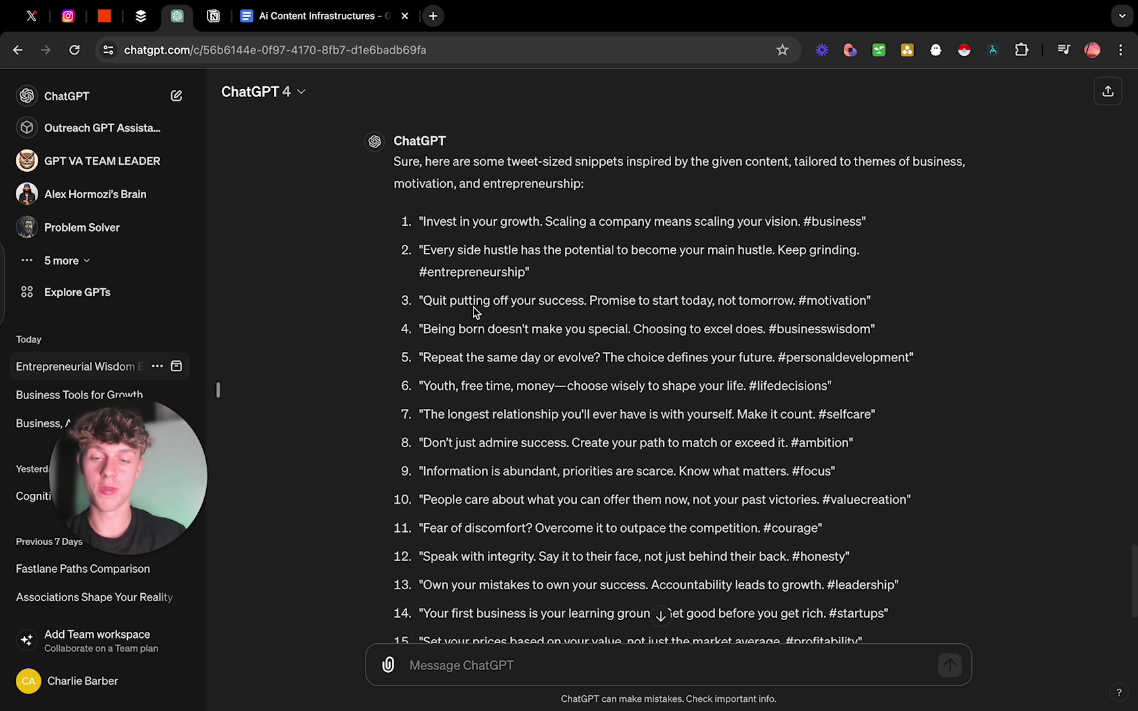
{"action": "scroll", "coordinate": [472, 310], "scroll_direction": "down", "scroll_amount": 1}
Check step 5 of the guide, and review the tweet list on Notion's Content Ideation Automation page, highlighting the text of tweet 34
{"action": "left_click", "coordinate": [331, 22]}
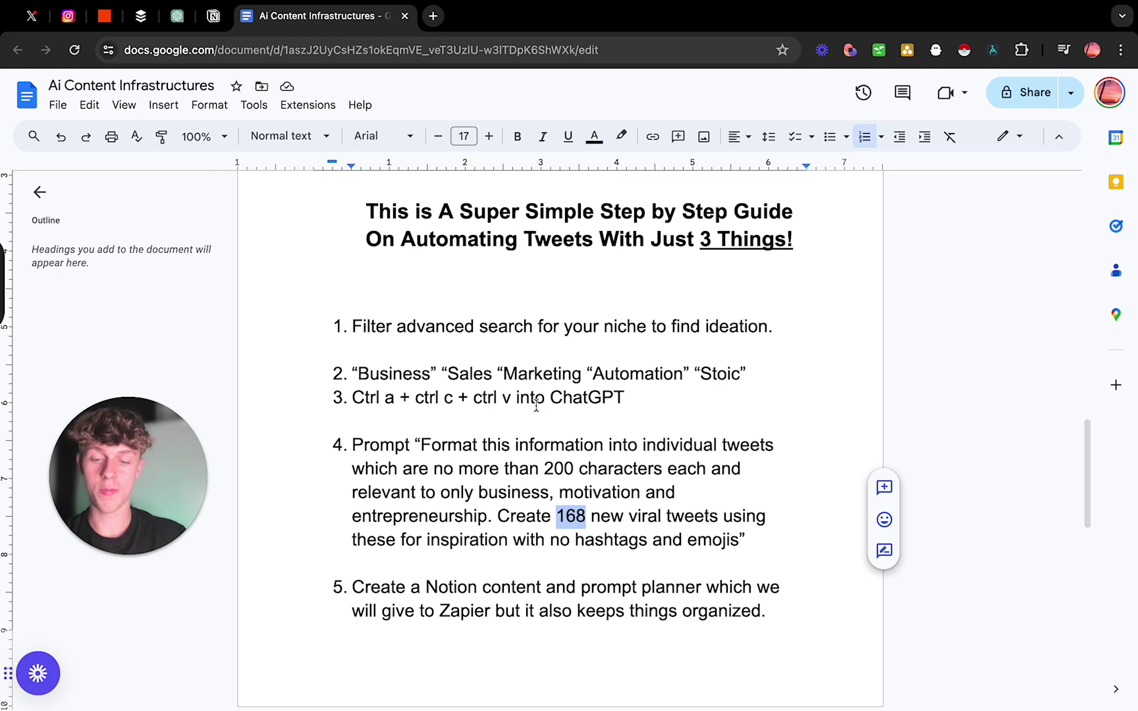
{"action": "scroll", "coordinate": [590, 490], "scroll_direction": "down", "scroll_amount": 2}
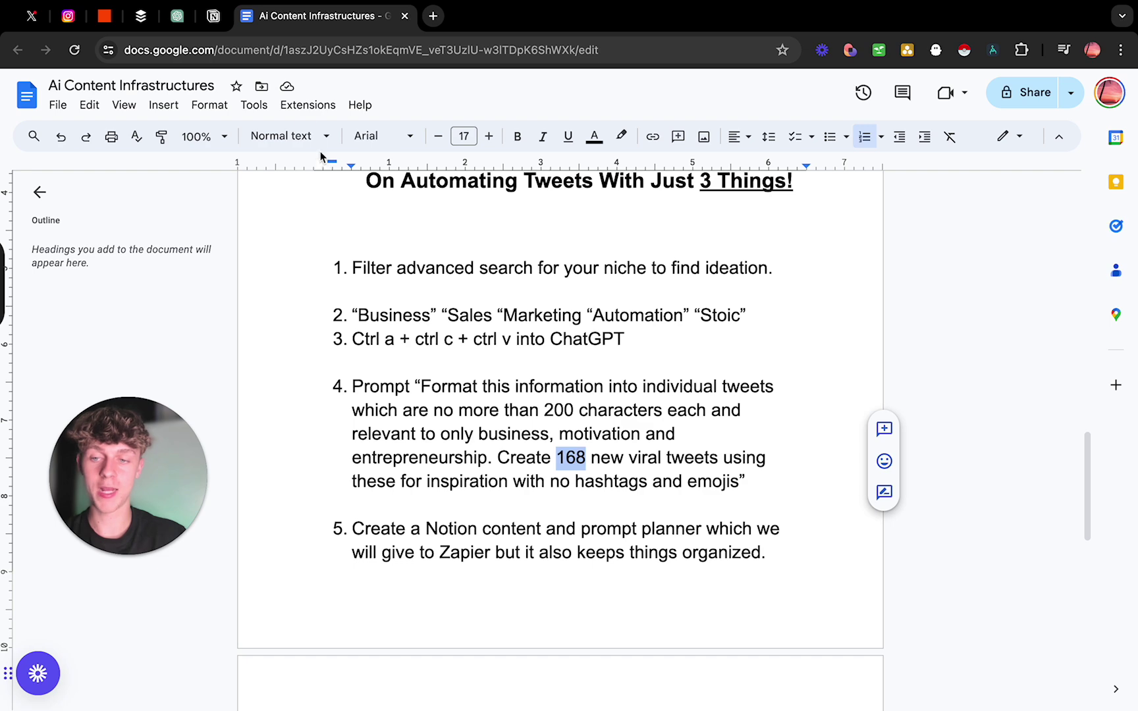
{"action": "left_click", "coordinate": [217, 17]}
{"action": "scroll", "coordinate": [534, 380], "scroll_direction": "down", "scroll_amount": 1}
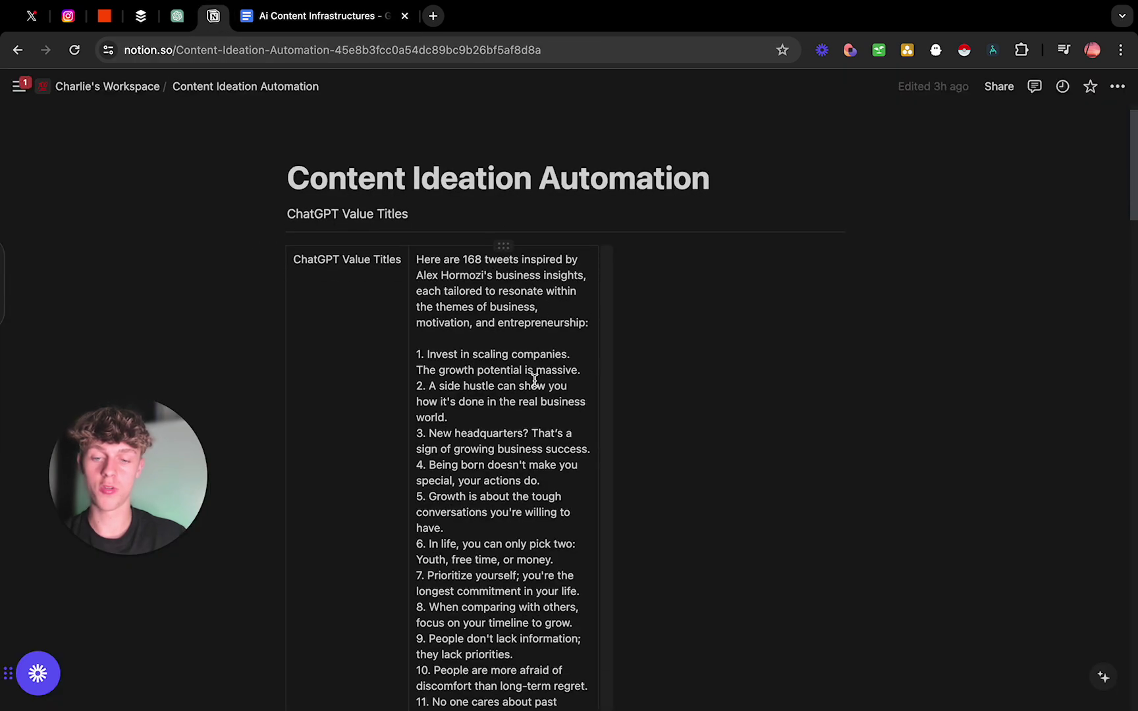
{"action": "scroll", "coordinate": [534, 380], "scroll_direction": "down", "scroll_amount": 3}
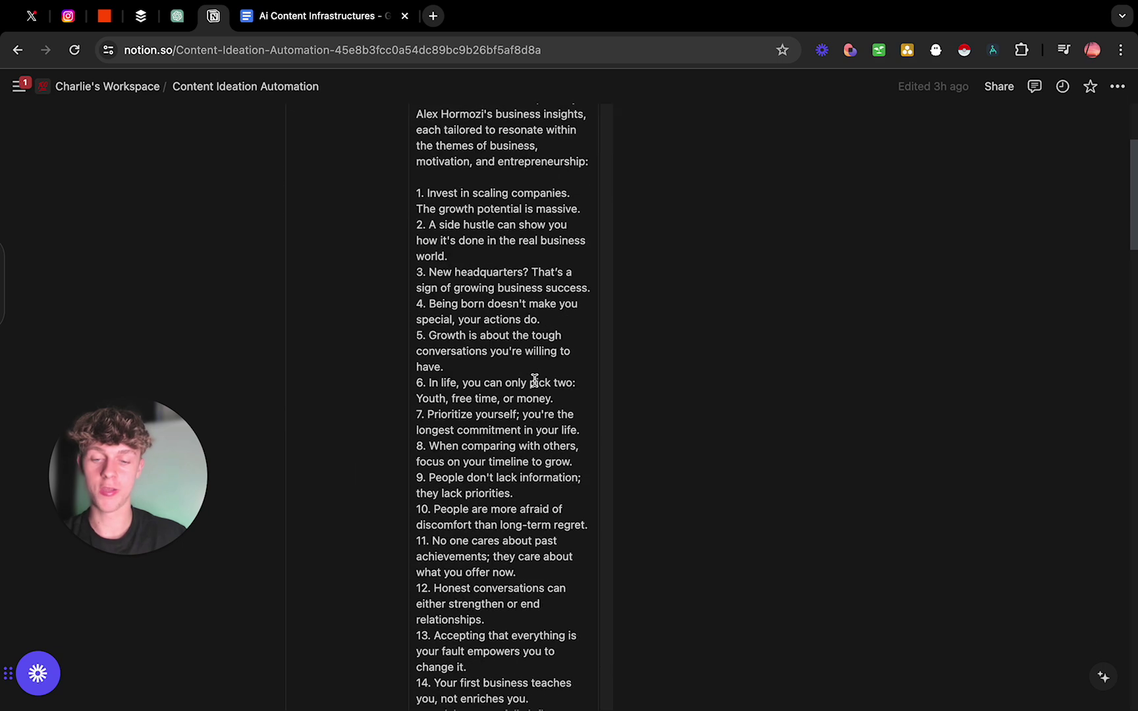
{"action": "scroll", "coordinate": [530, 421], "scroll_direction": "down", "scroll_amount": 12}
{"action": "scroll", "coordinate": [496, 454], "scroll_direction": "down", "scroll_amount": 5}
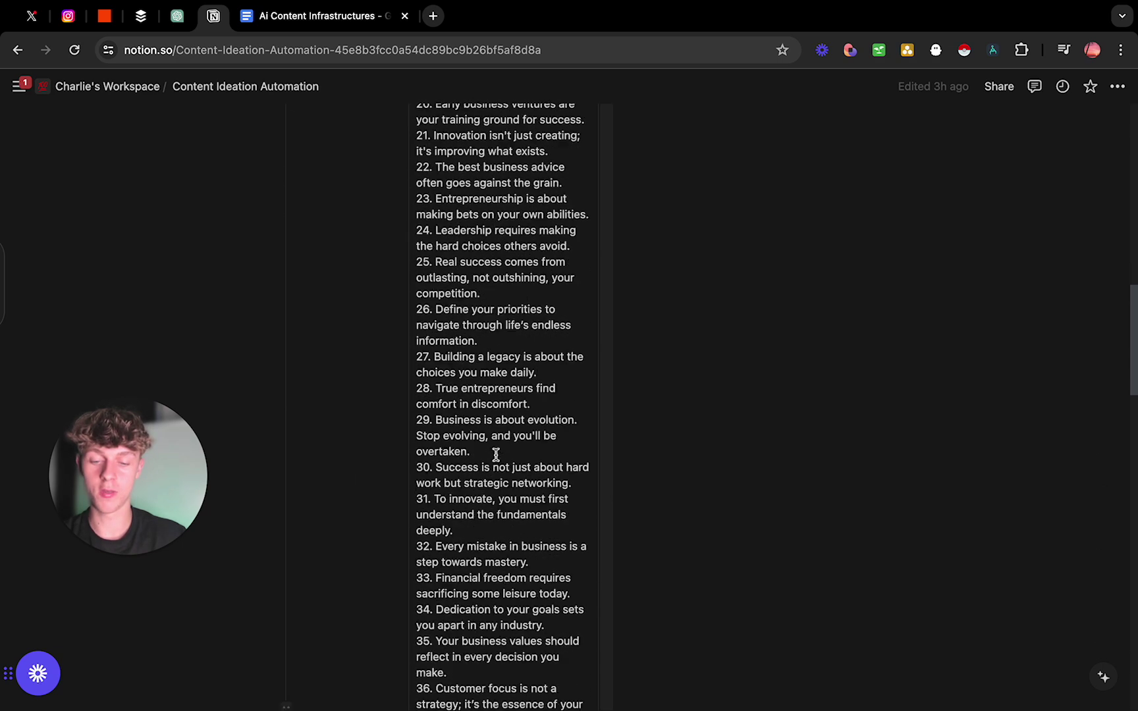
{"action": "scroll", "coordinate": [496, 454], "scroll_direction": "up", "scroll_amount": 3}
{"action": "scroll", "coordinate": [495, 455], "scroll_direction": "up", "scroll_amount": 5}
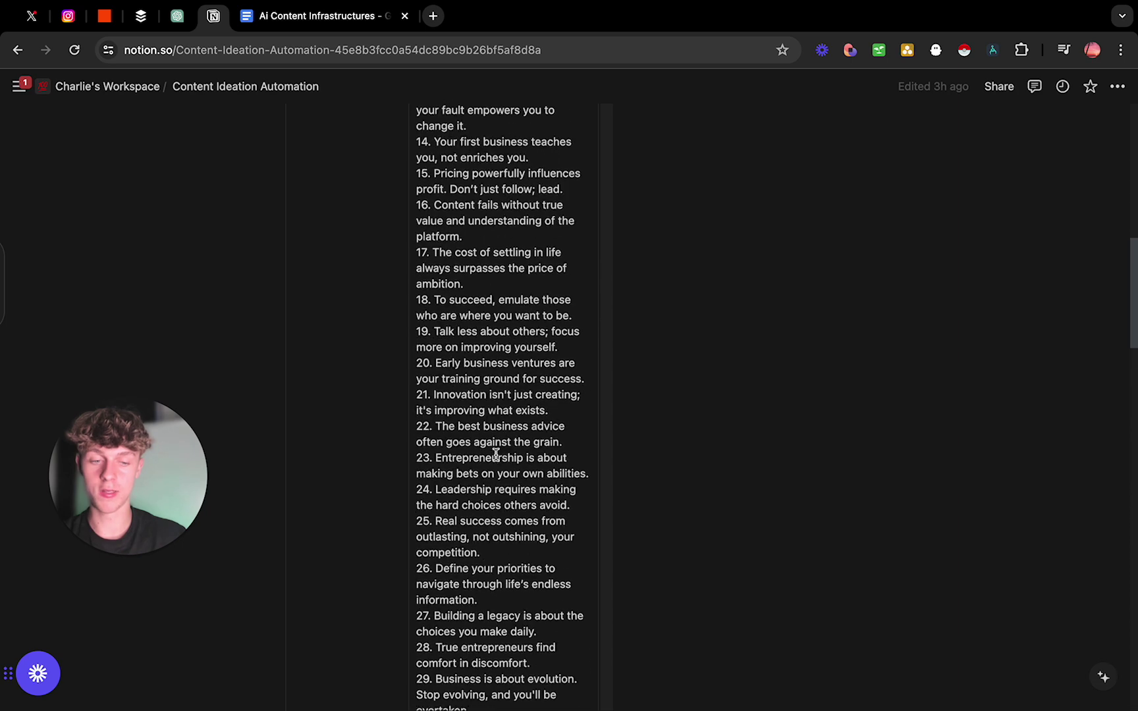
{"action": "scroll", "coordinate": [496, 454], "scroll_direction": "down", "scroll_amount": 14}
{"action": "scroll", "coordinate": [496, 454], "scroll_direction": "up", "scroll_amount": 4}
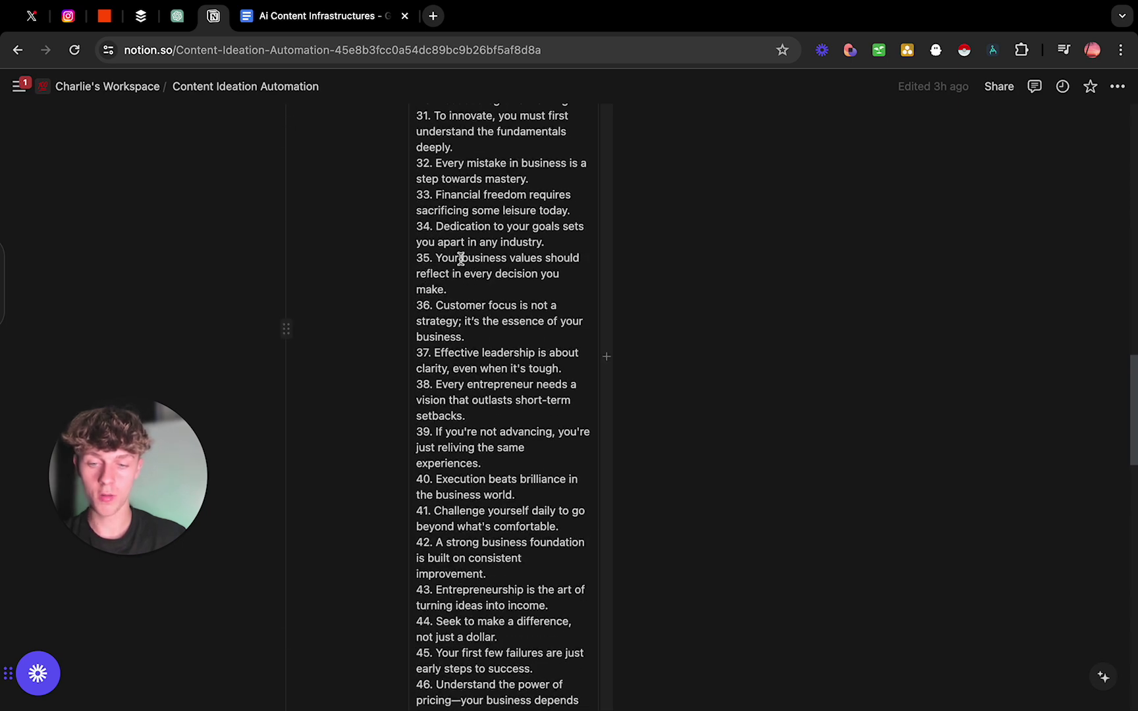
{"action": "left_click_drag", "start_coordinate": [438, 226], "coordinate": [549, 242]}
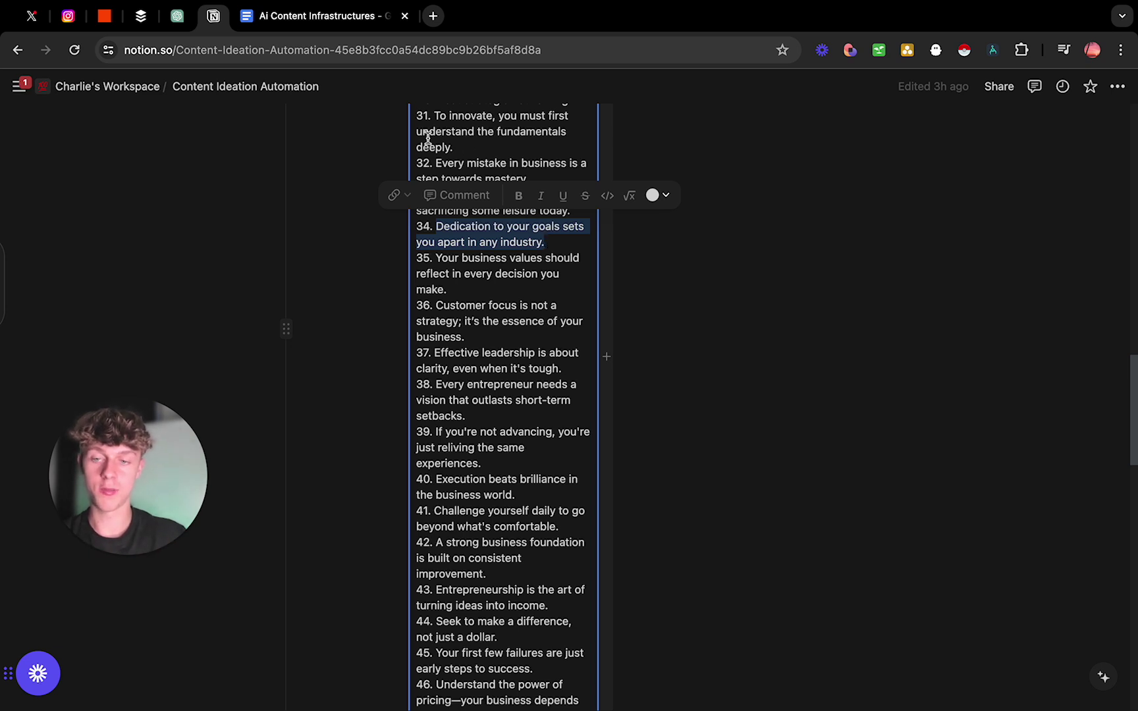
Go back to the Google Docs guide and highlight the step 6 heading "User message in Zapier:"
{"action": "left_click", "coordinate": [324, 17]}
{"action": "scroll", "coordinate": [517, 392], "scroll_direction": "down", "scroll_amount": 5}
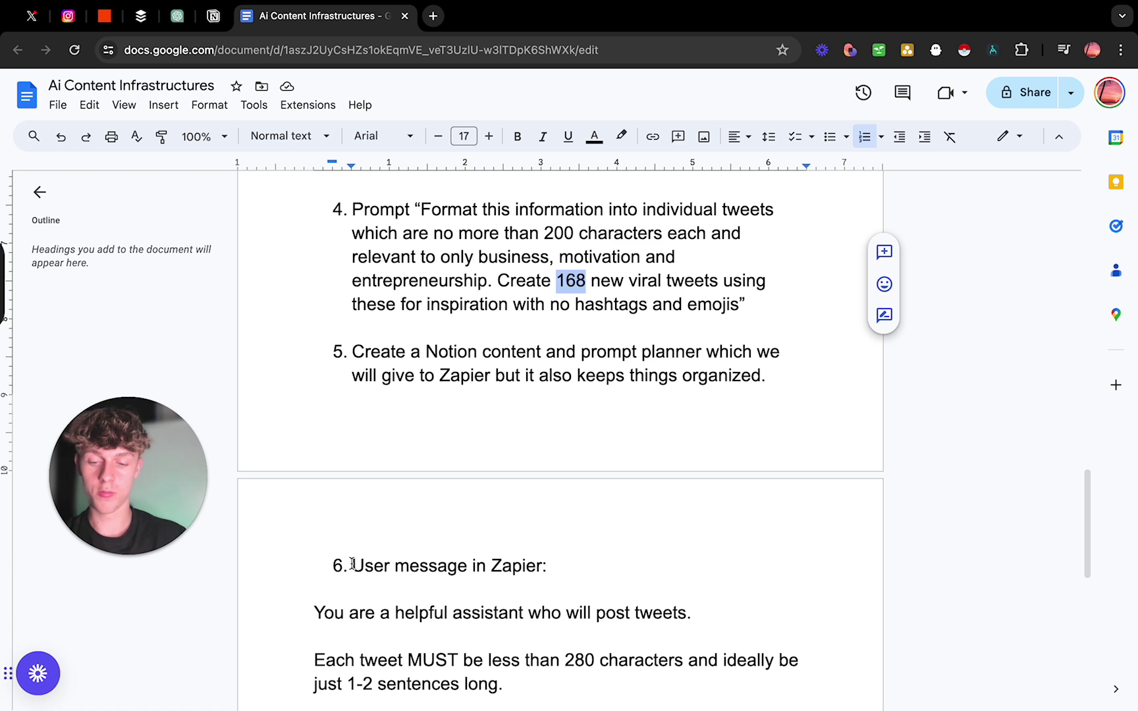
{"action": "left_click_drag", "start_coordinate": [352, 565], "coordinate": [567, 564]}
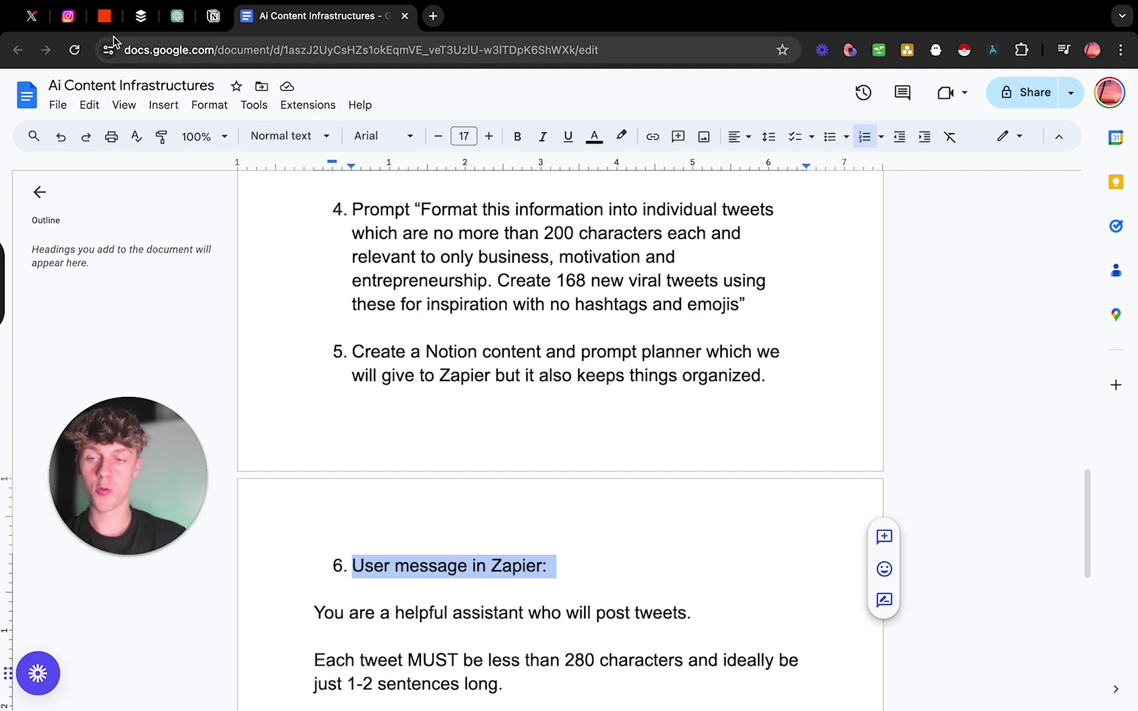
Switch to Zapier, dismiss the recommendation survey, and open the "Tweet Automation ChatGPT" Zap
{"action": "left_click", "coordinate": [104, 16]}
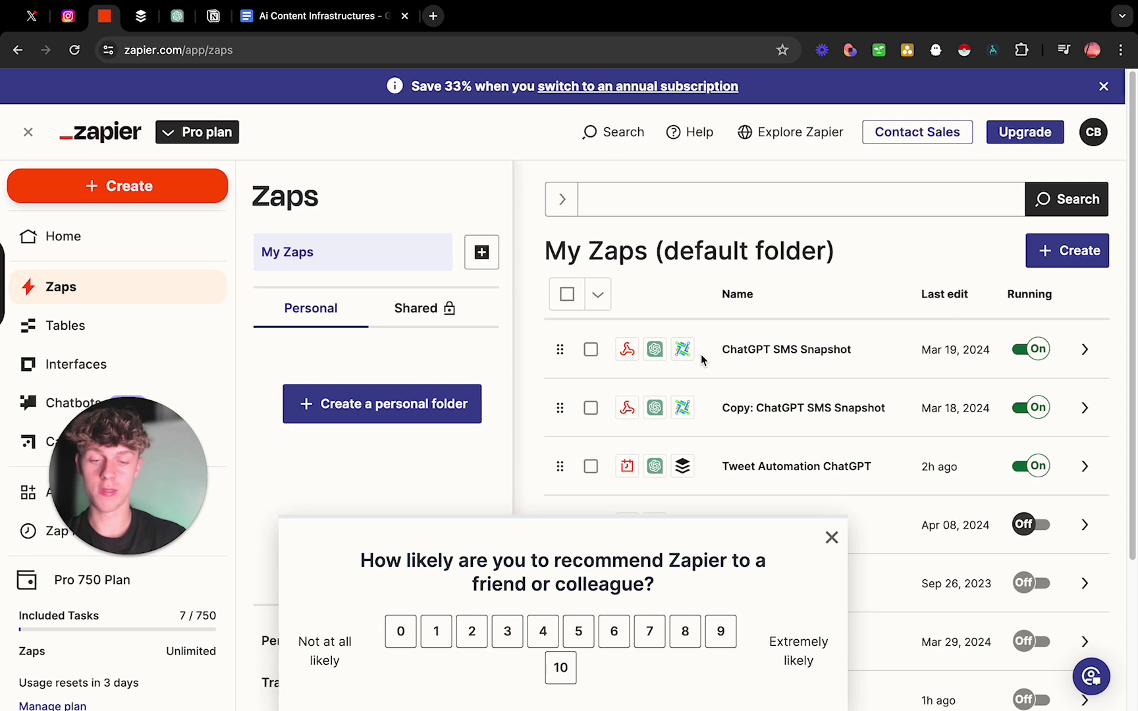
{"action": "left_click", "coordinate": [831, 537]}
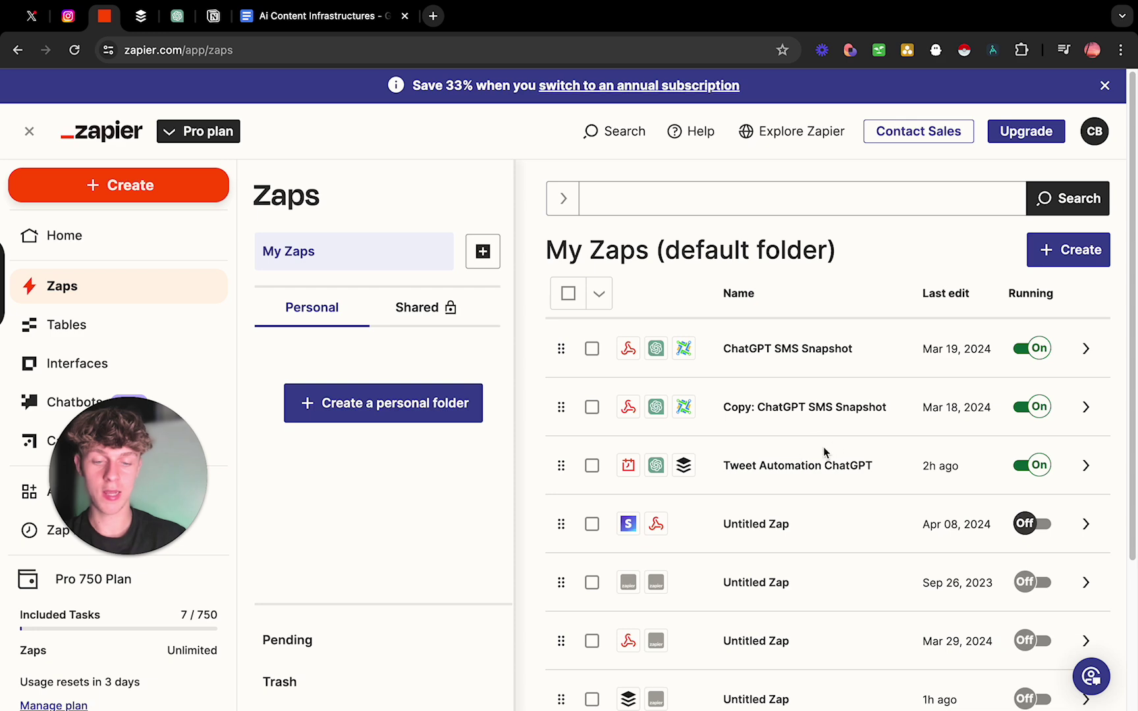
{"action": "left_click", "coordinate": [794, 469]}
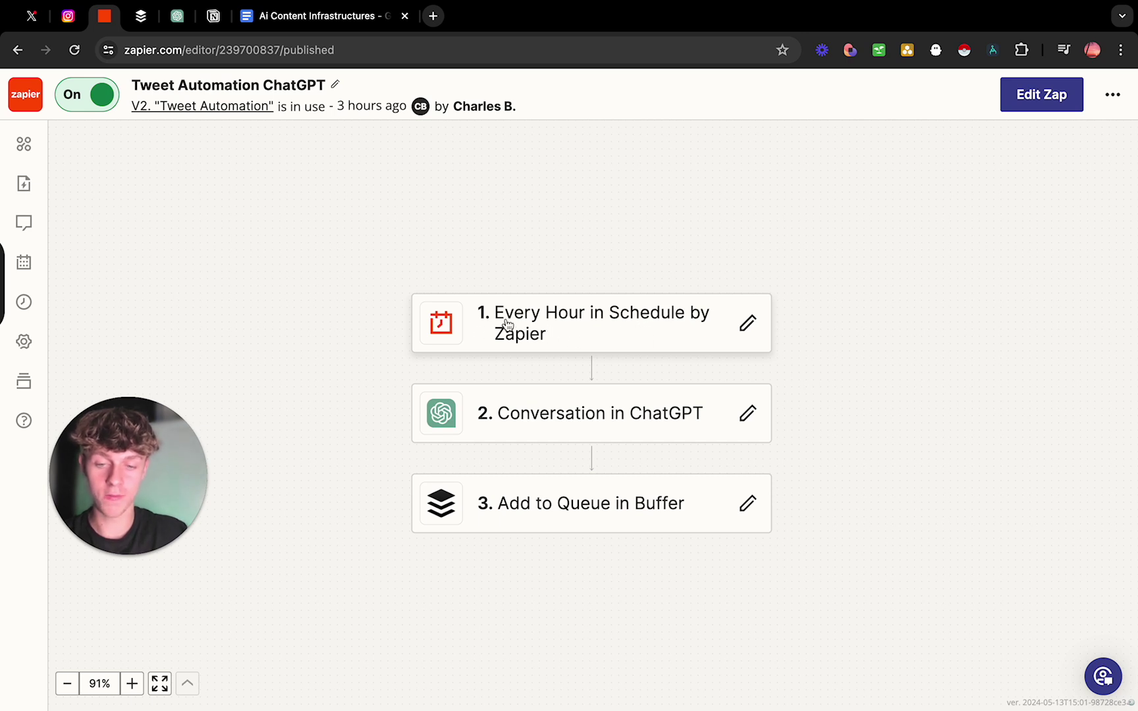
Inspect the app and event settings of the Zap's first step, the hourly Schedule by Zapier trigger
{"action": "left_click", "coordinate": [573, 329]}
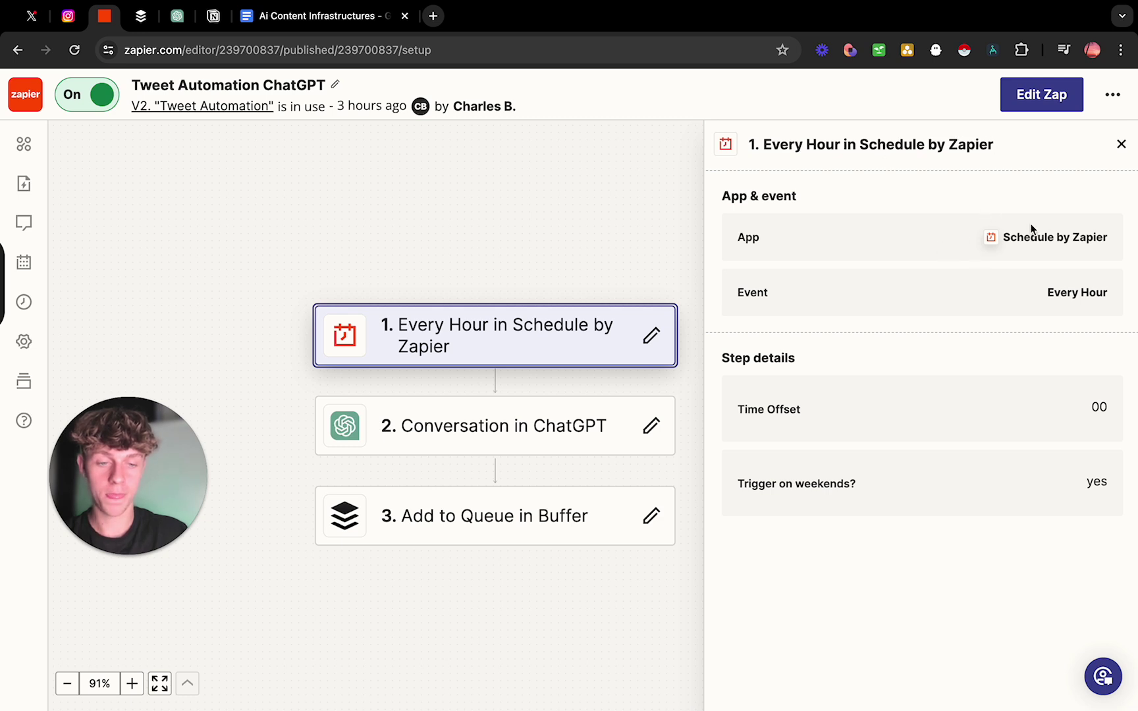
{"action": "left_click_drag", "start_coordinate": [1004, 238], "coordinate": [1099, 236]}
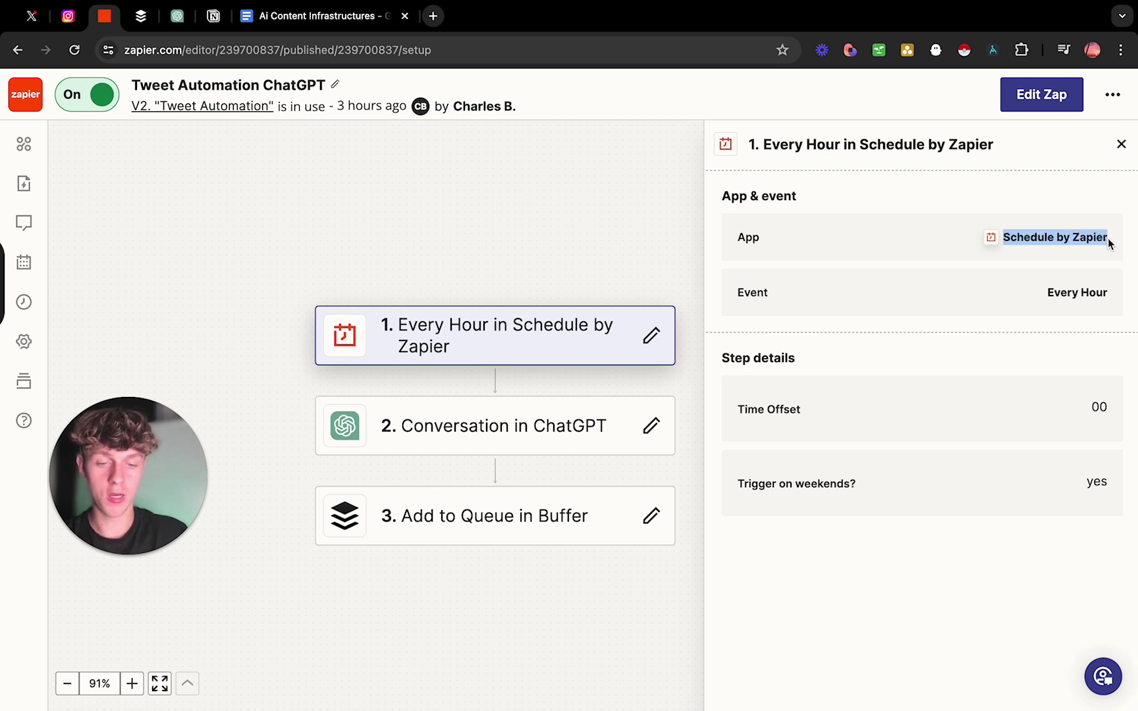
{"action": "left_click", "coordinate": [1049, 302]}
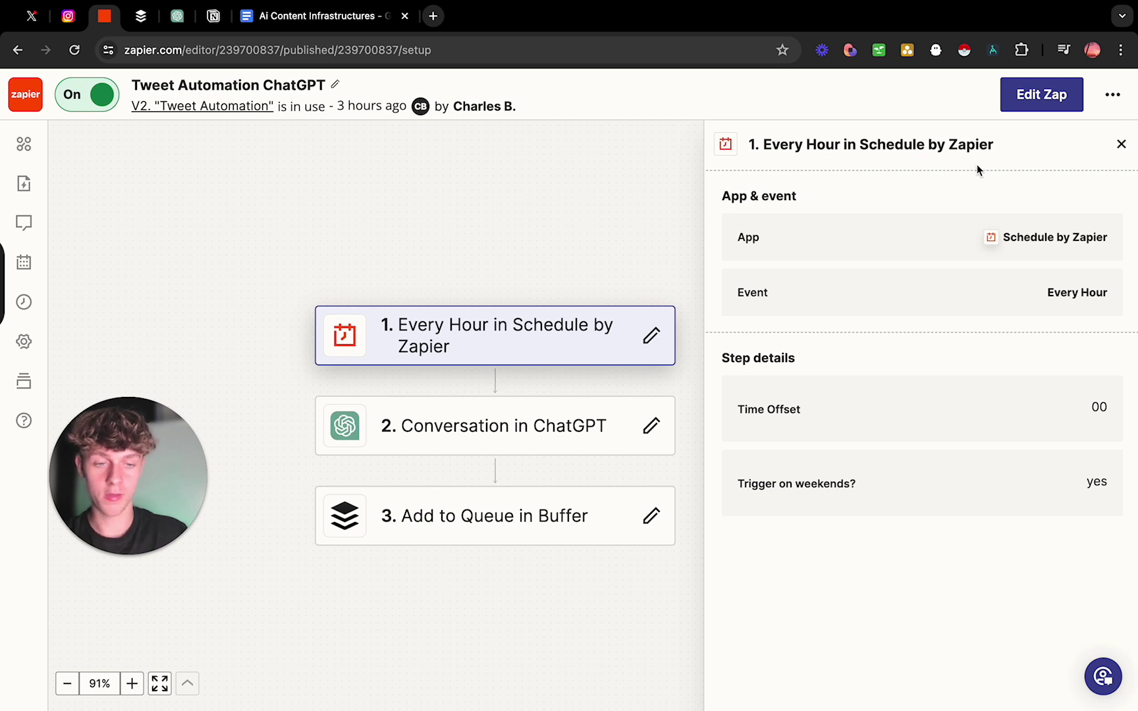
Open the Zap for editing and choose Schedule by Zapier as the app for the first step's trigger
{"action": "left_click", "coordinate": [1047, 103]}
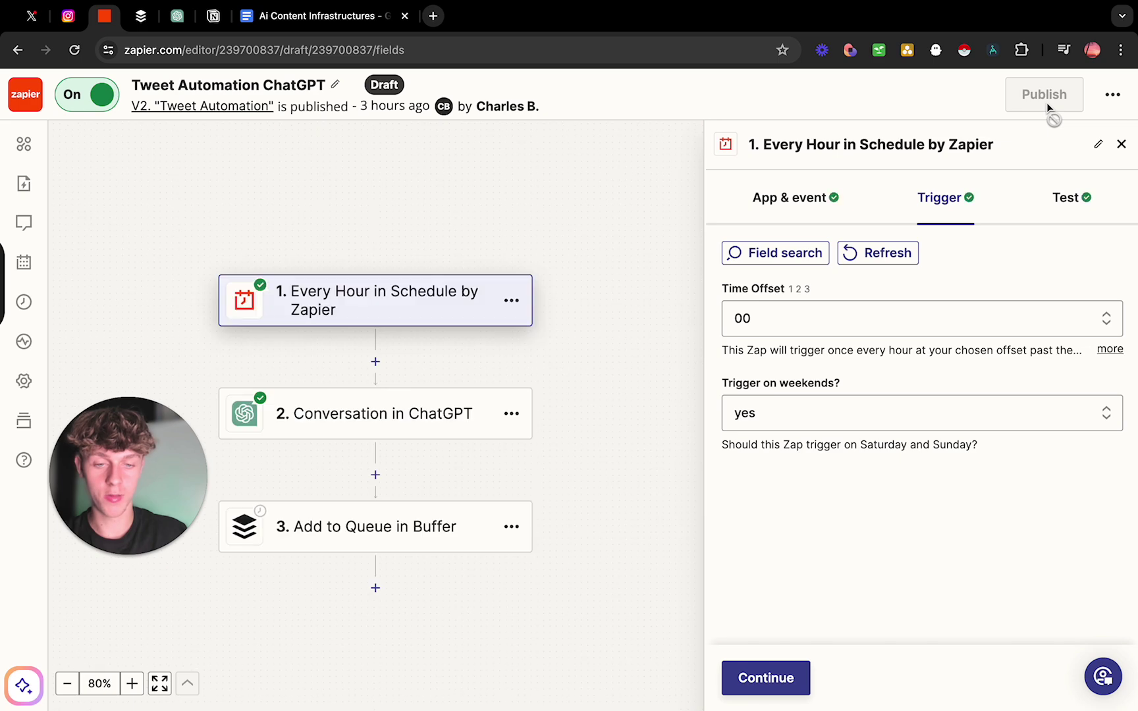
{"action": "left_click", "coordinate": [380, 316]}
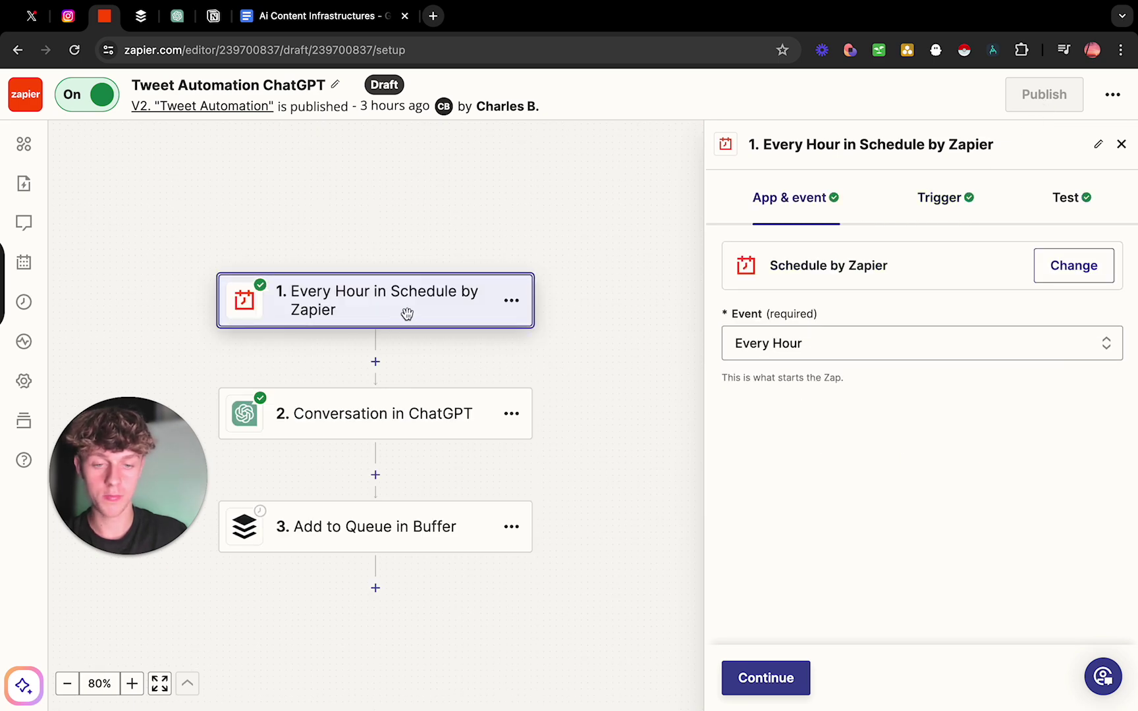
{"action": "left_click", "coordinate": [1035, 267]}
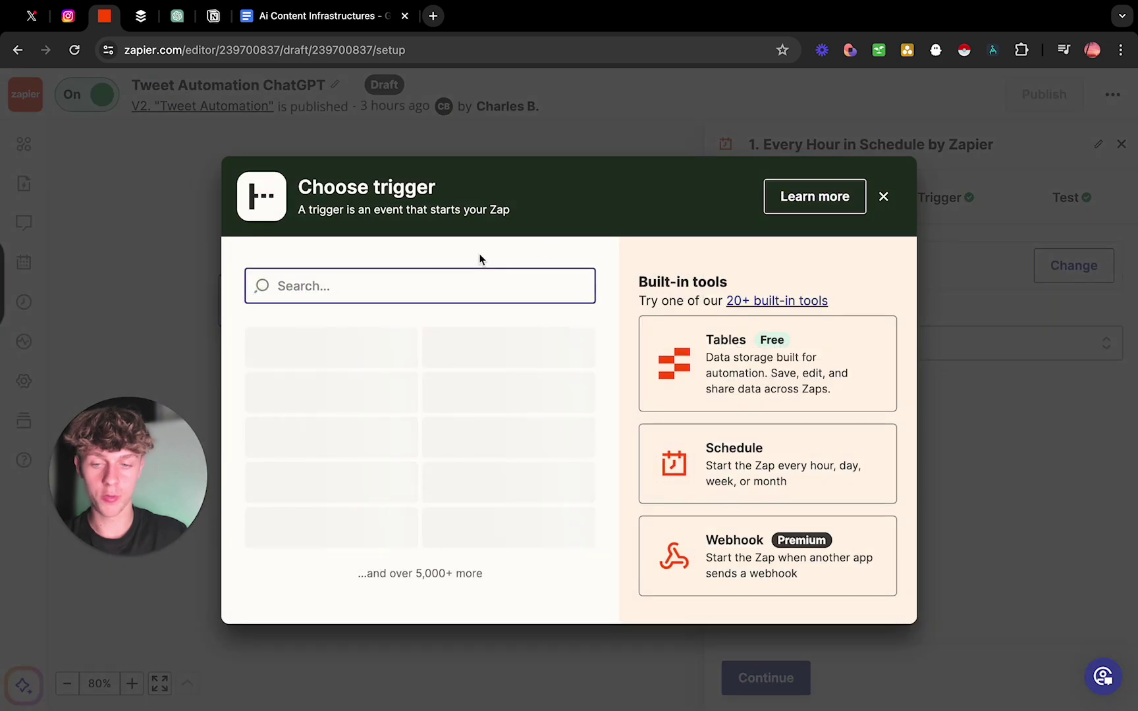
{"action": "type", "text": "sch"}
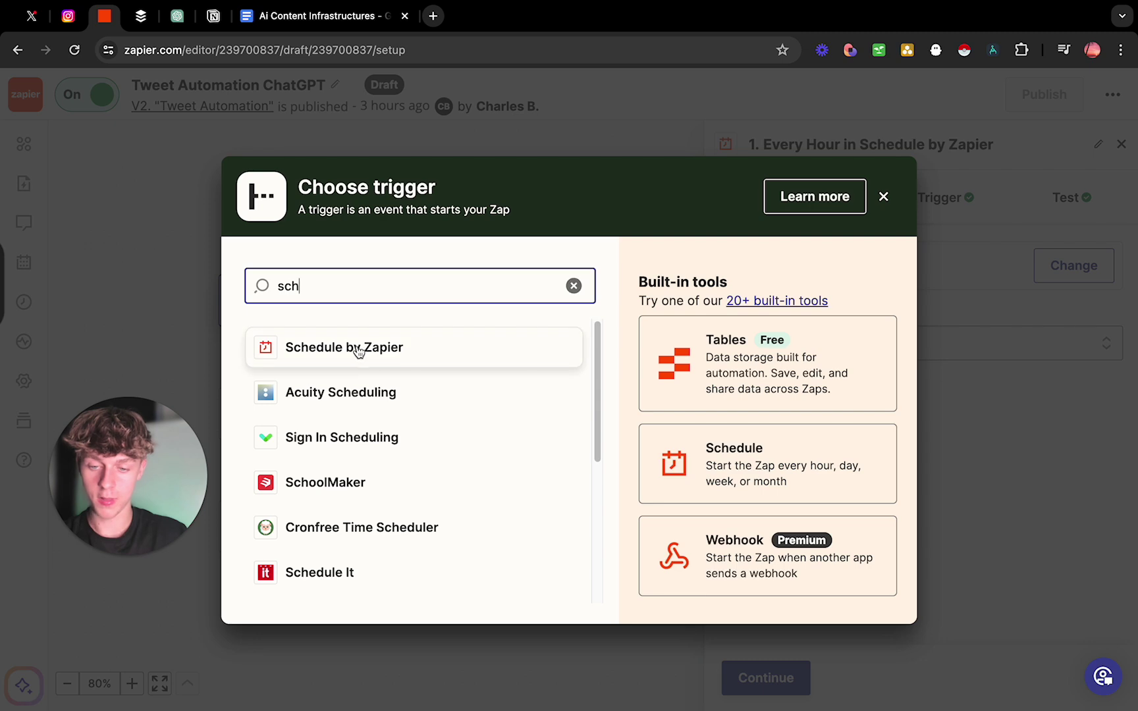
{"action": "left_click", "coordinate": [359, 347]}
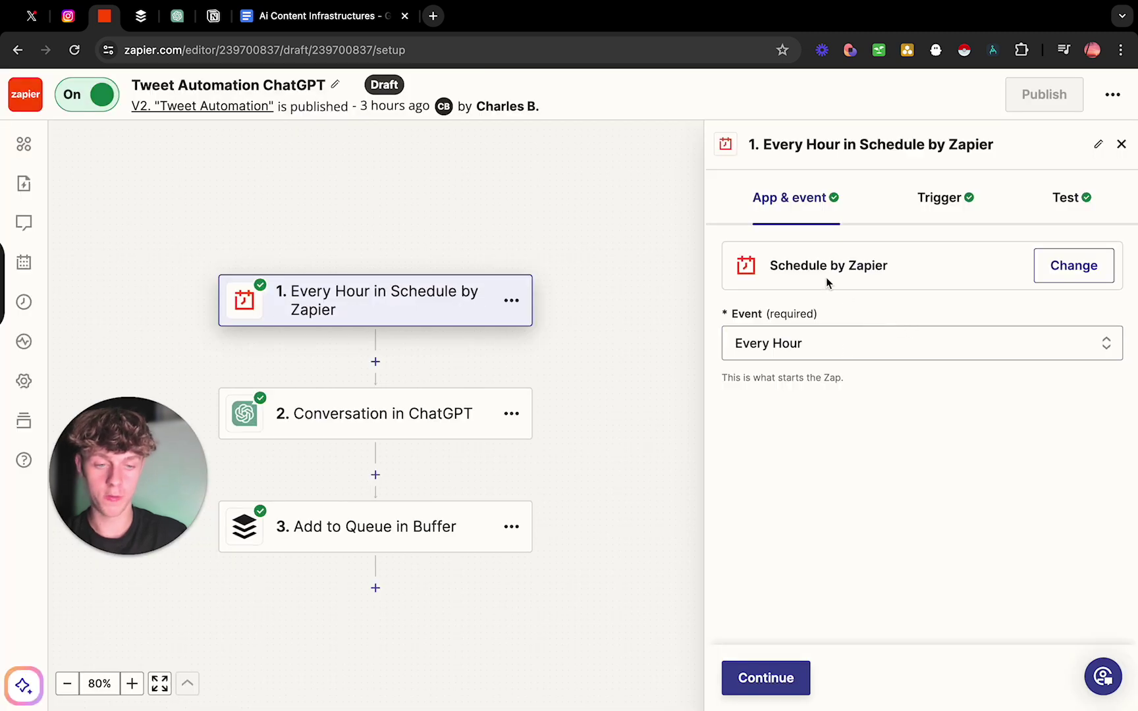
Select Every Hour as the Schedule trigger's event and continue to its trigger settings
{"action": "left_click", "coordinate": [791, 340]}
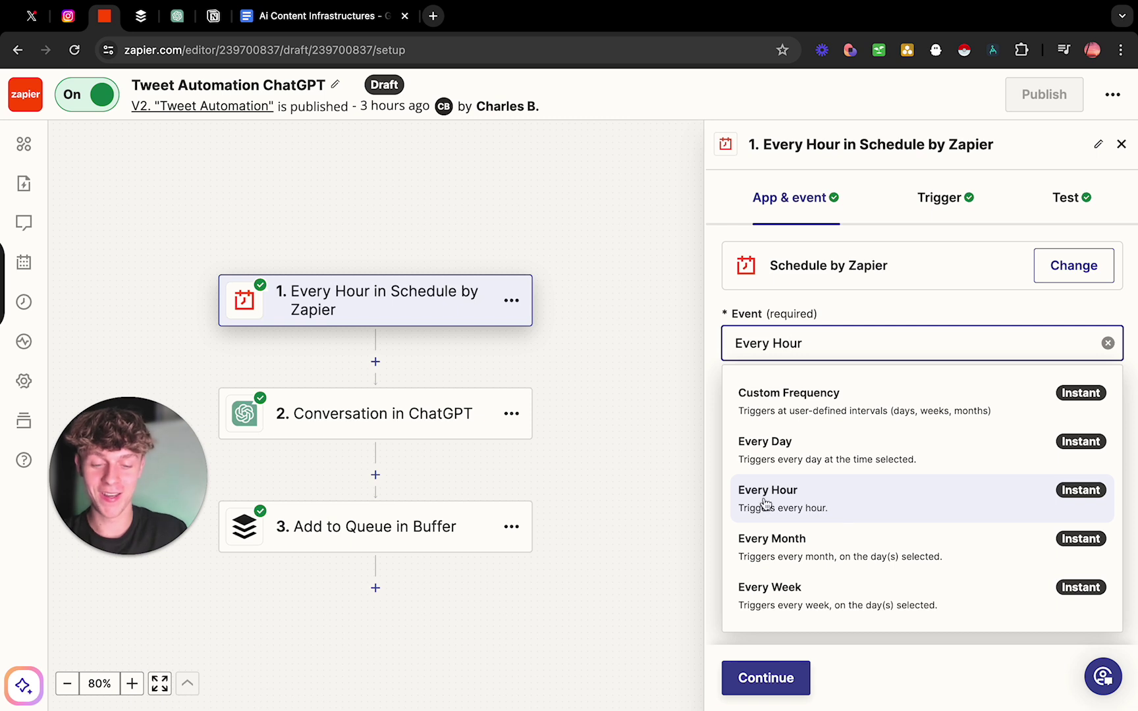
{"action": "left_click", "coordinate": [815, 504]}
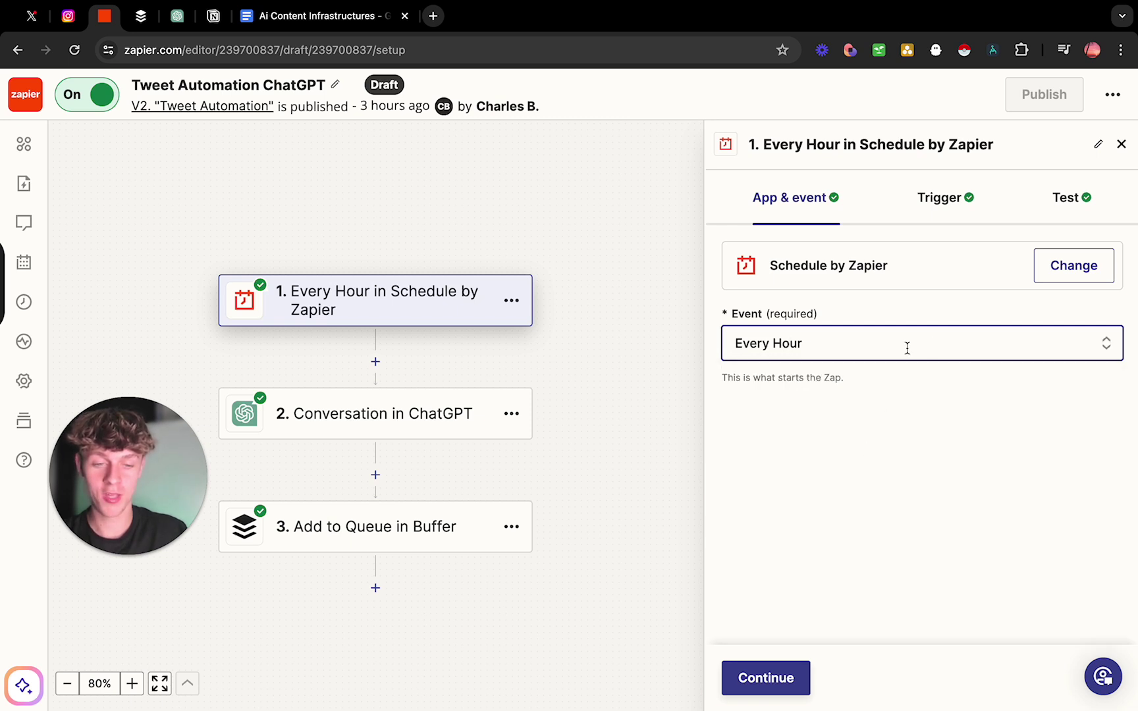
{"action": "left_click", "coordinate": [765, 679]}
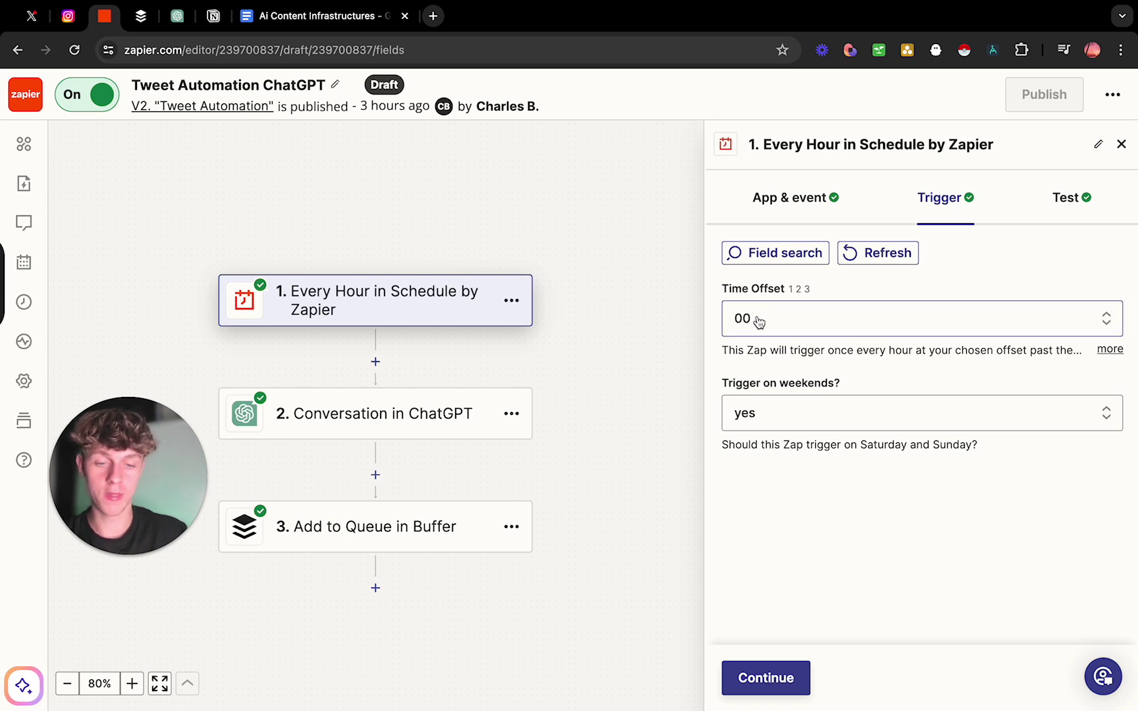
Accept the trigger's time offset and weekend settings, check the Hour A test record, and continue with it selected
{"action": "left_click", "coordinate": [769, 685]}
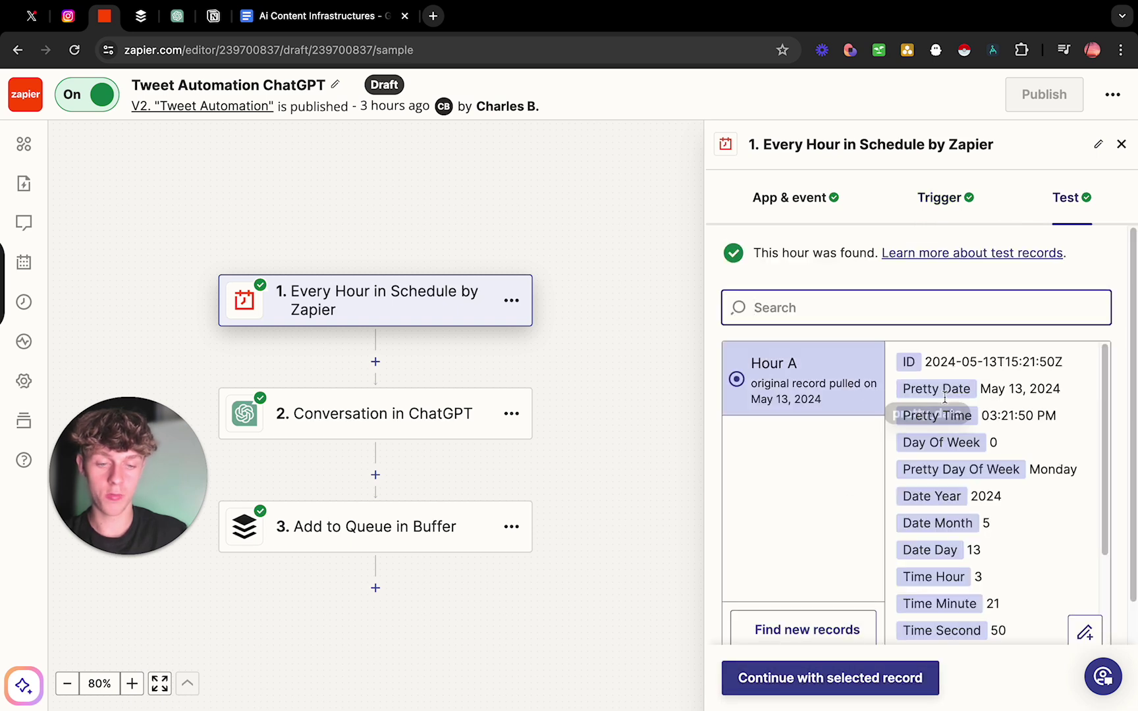
{"action": "scroll", "coordinate": [949, 396], "scroll_direction": "down", "scroll_amount": 3}
{"action": "scroll", "coordinate": [948, 395], "scroll_direction": "up", "scroll_amount": 2}
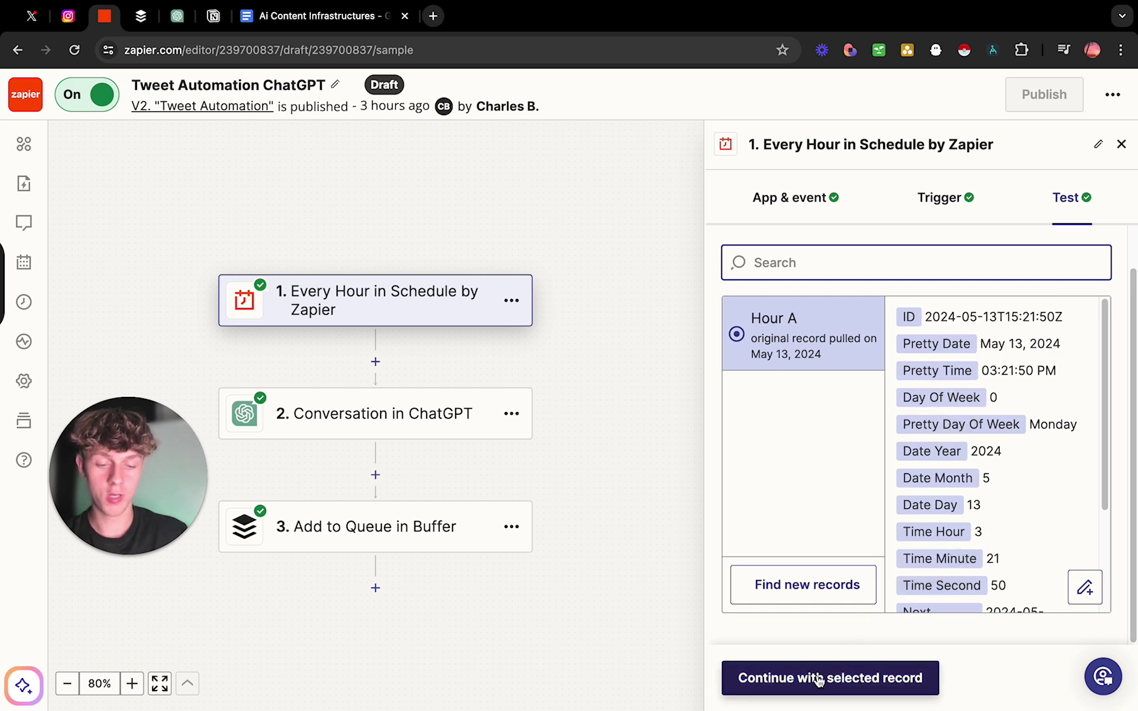
{"action": "left_click", "coordinate": [863, 681]}
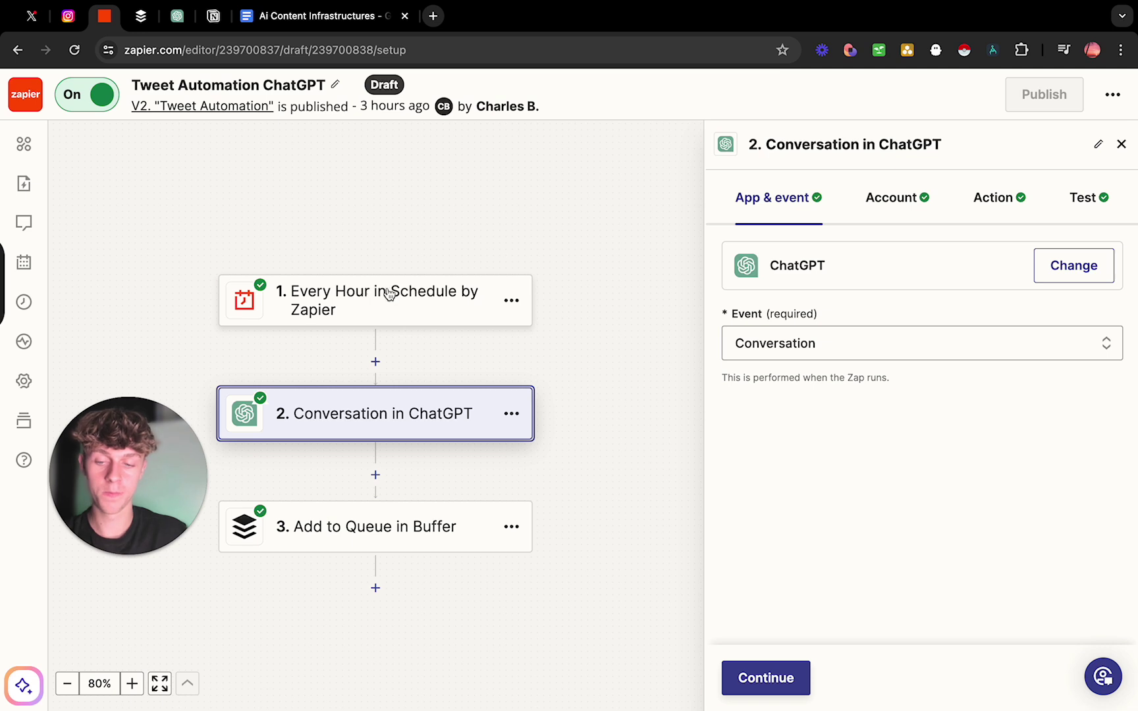
Choose ChatGPT as the app for the Zap's second step
{"action": "scroll", "coordinate": [527, 323], "scroll_direction": "down", "scroll_amount": 1}
{"action": "scroll", "coordinate": [527, 323], "scroll_direction": "left", "scroll_amount": 1}
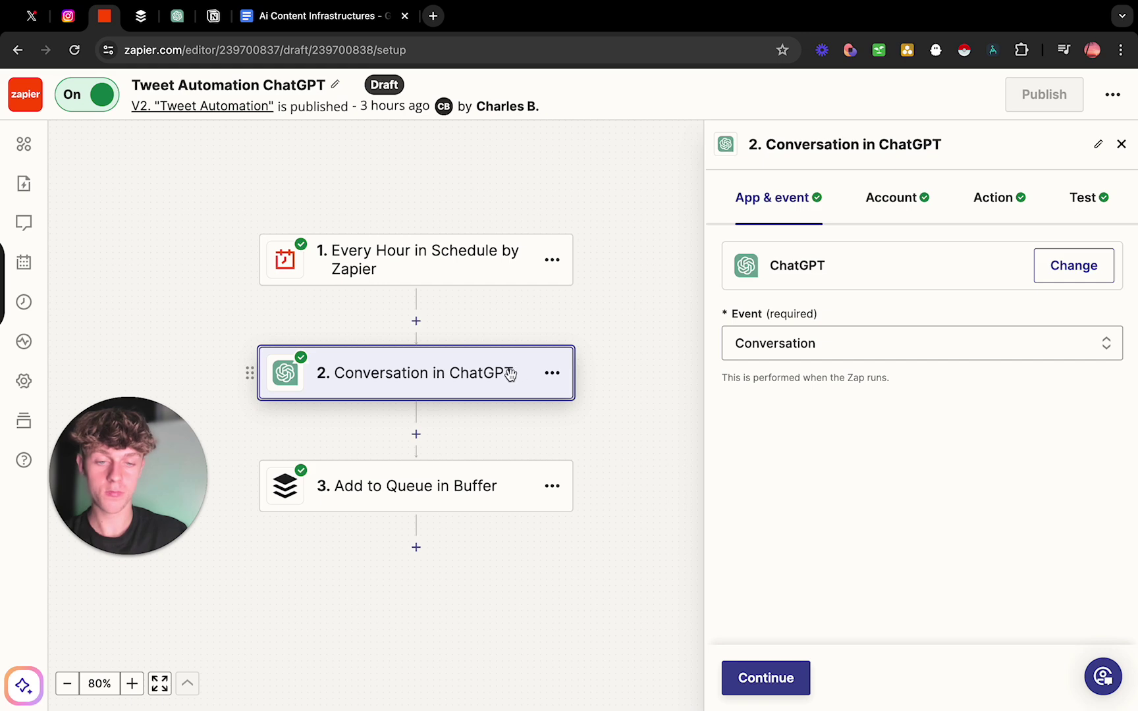
{"action": "left_click", "coordinate": [1067, 267]}
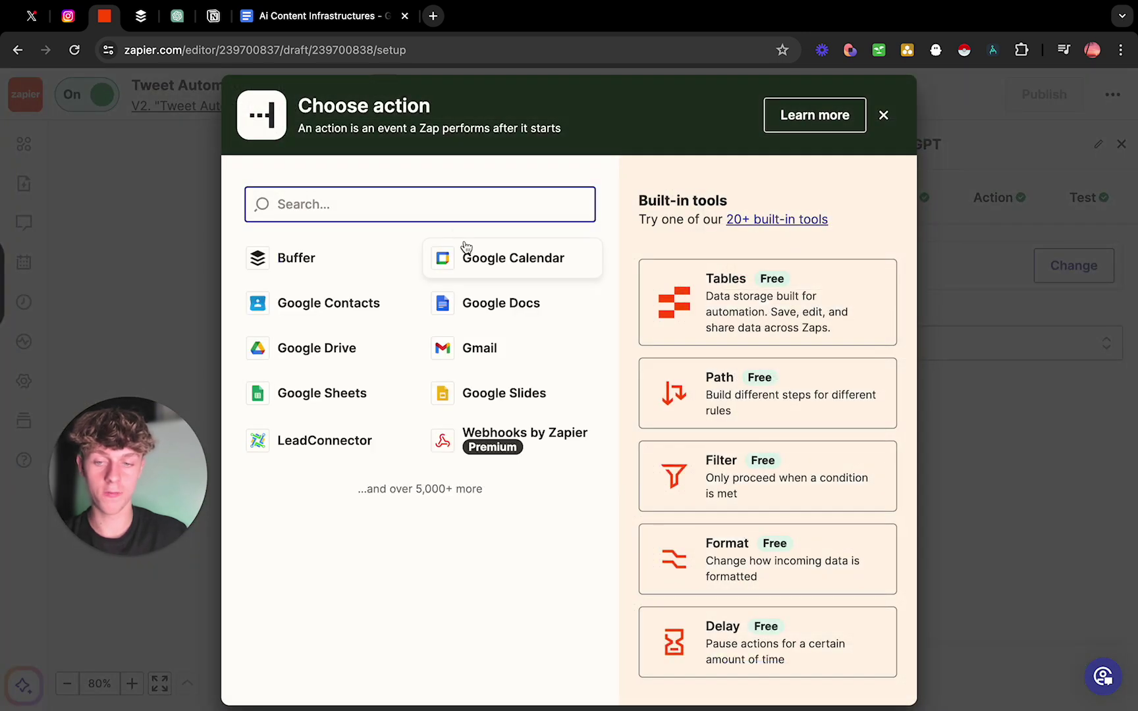
{"action": "type", "text": "chat"}
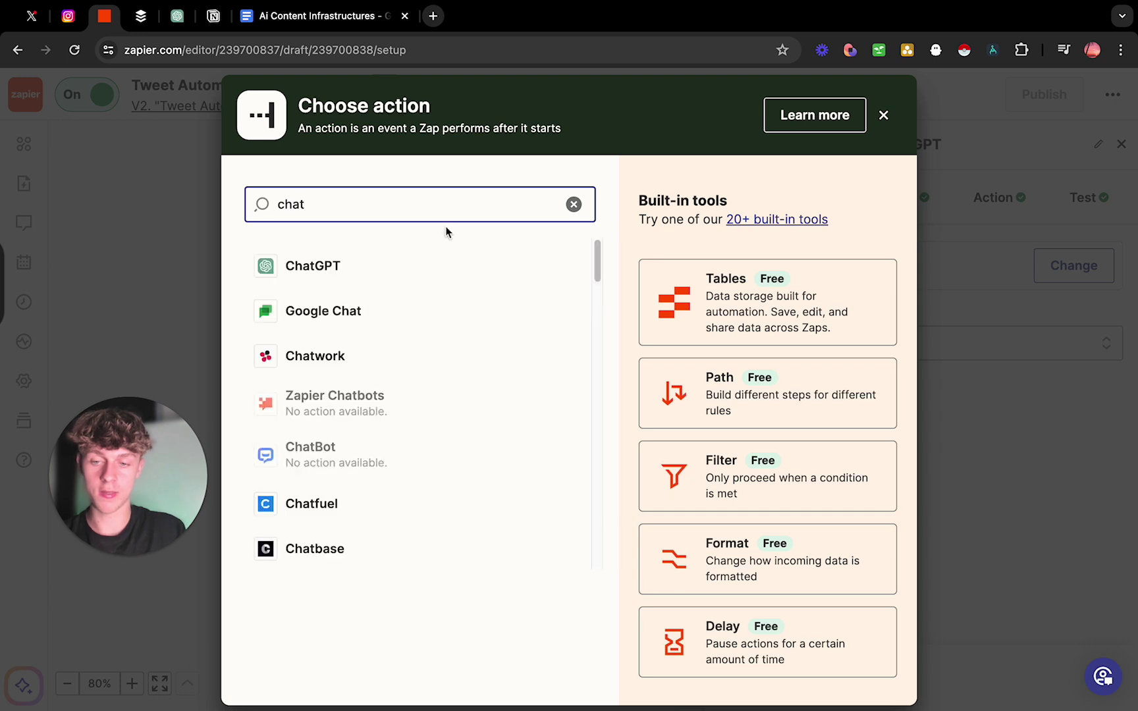
{"action": "left_click", "coordinate": [424, 281]}
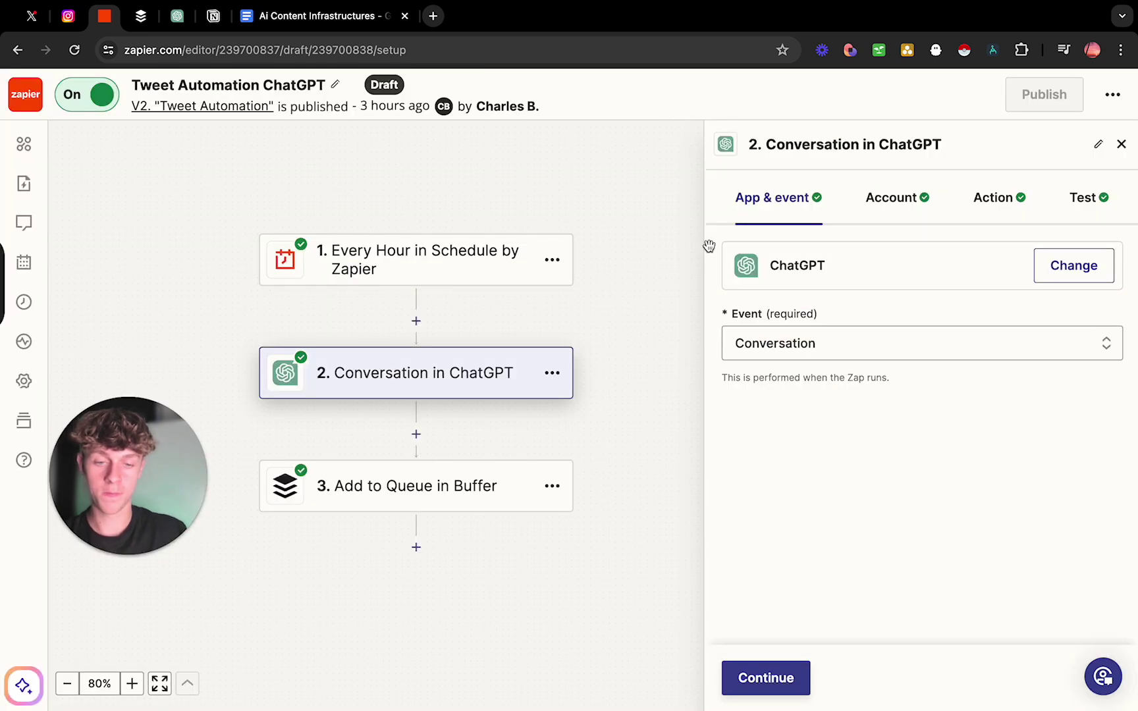
Keep Conversation as the ChatGPT step's event and continue with the connected ChatGPT account to the action settings
{"action": "left_click", "coordinate": [771, 341]}
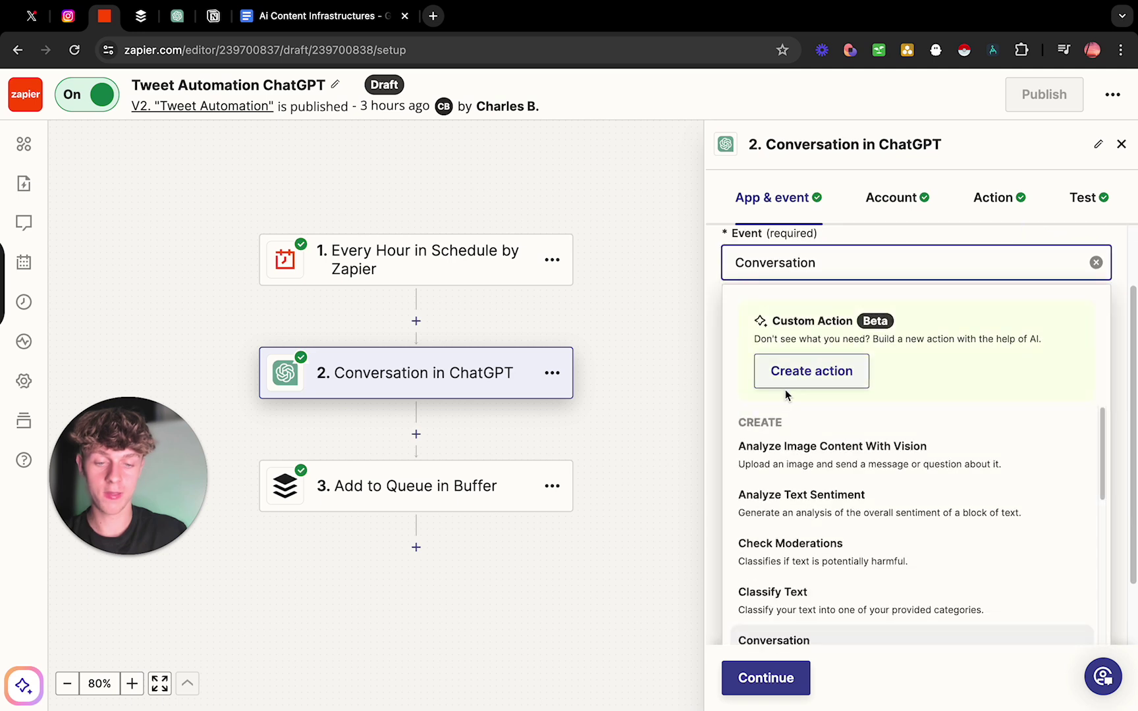
{"action": "scroll", "coordinate": [837, 462], "scroll_direction": "down", "scroll_amount": 3}
{"action": "scroll", "coordinate": [837, 462], "scroll_direction": "down", "scroll_amount": 1}
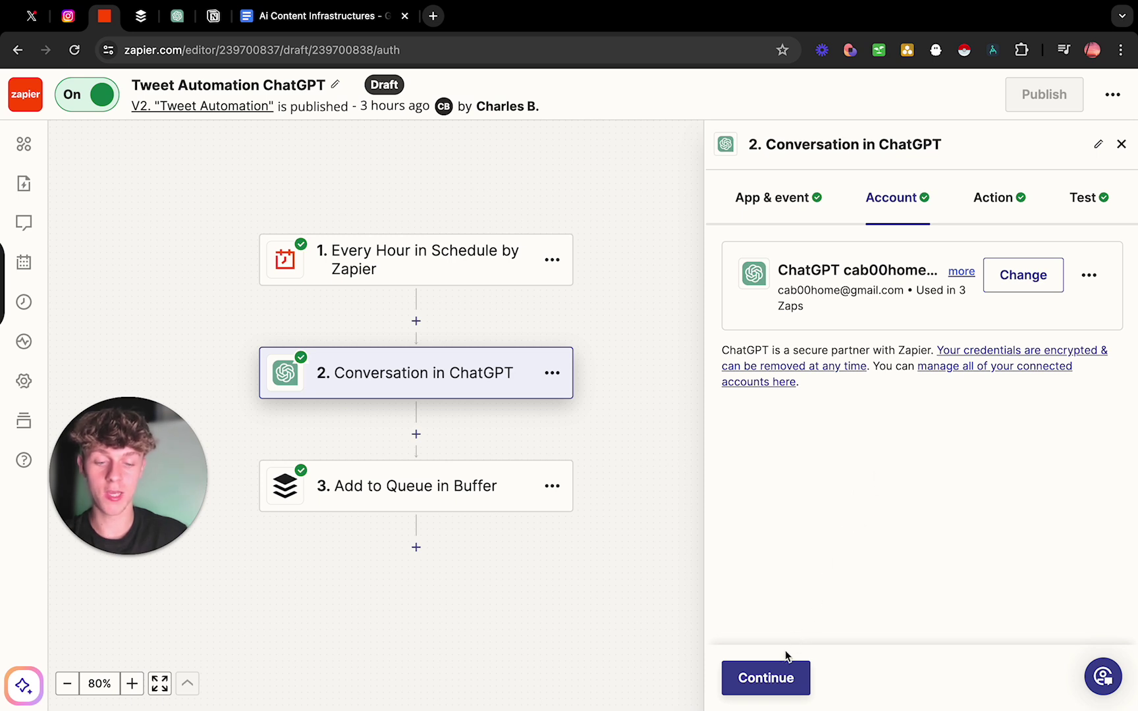
{"action": "left_click", "coordinate": [769, 676]}
Review the tweet prompt in the User Message field of the ChatGPT step
{"action": "scroll", "coordinate": [883, 446], "scroll_direction": "down", "scroll_amount": 3}
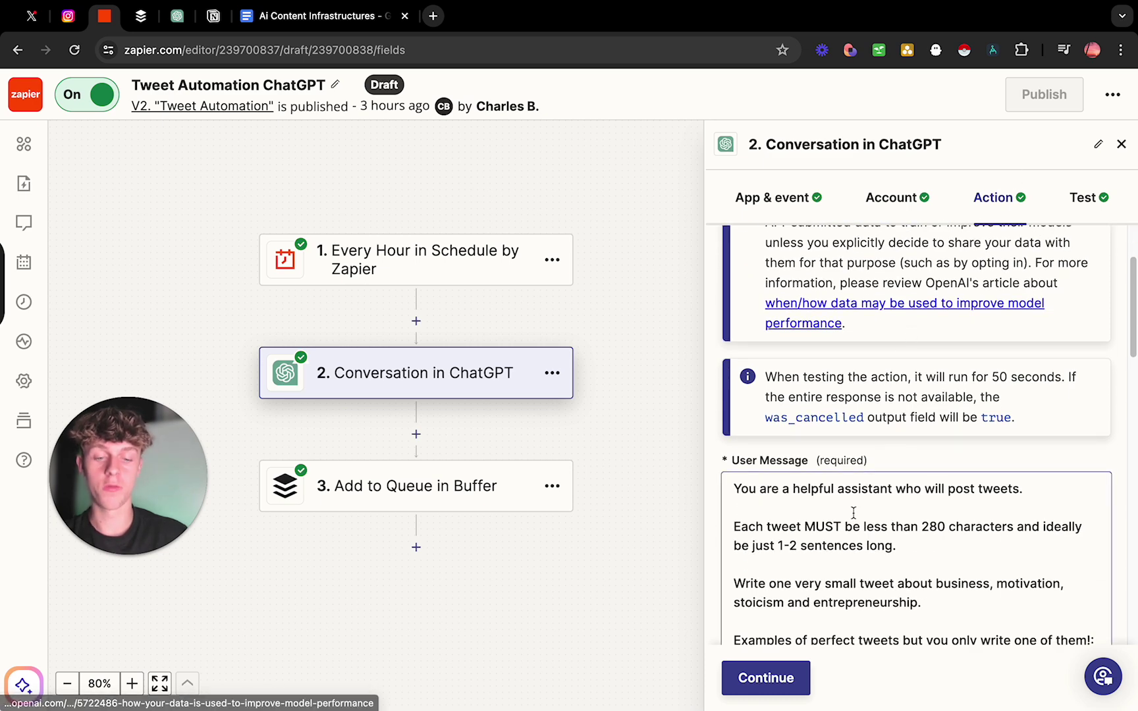
{"action": "scroll", "coordinate": [853, 511], "scroll_direction": "down", "scroll_amount": 3}
{"action": "scroll", "coordinate": [853, 513], "scroll_direction": "down", "scroll_amount": 2}
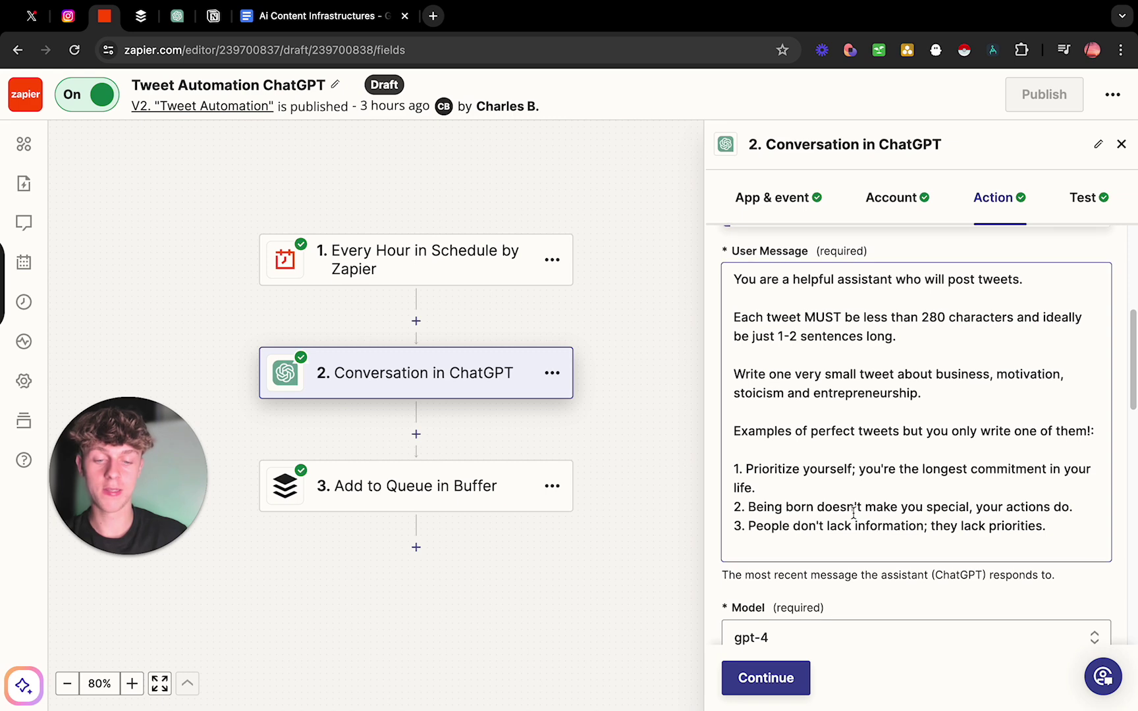
Switch to the Google Docs guide, read the step 6 prompt, glance at the Notion tweet list, and highlight "You are a helpful assistant" in the guide
{"action": "left_click", "coordinate": [316, 16]}
{"action": "scroll", "coordinate": [488, 473], "scroll_direction": "down", "scroll_amount": 2}
{"action": "scroll", "coordinate": [488, 473], "scroll_direction": "down", "scroll_amount": 2}
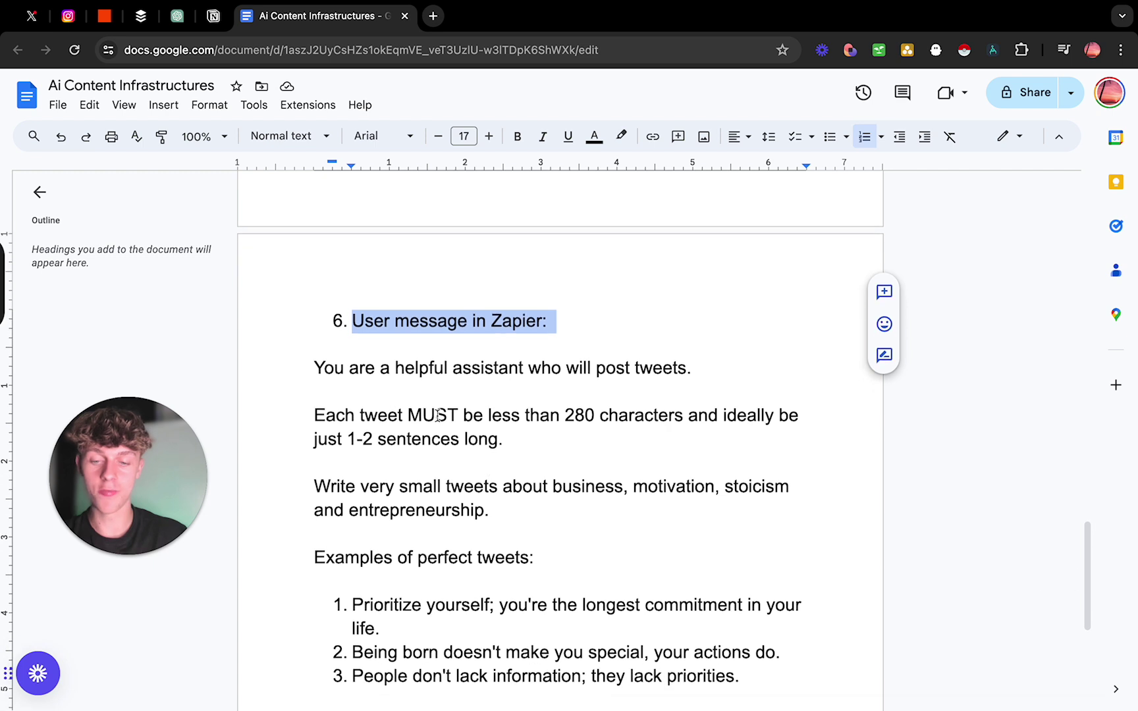
{"action": "scroll", "coordinate": [554, 459], "scroll_direction": "down", "scroll_amount": 2}
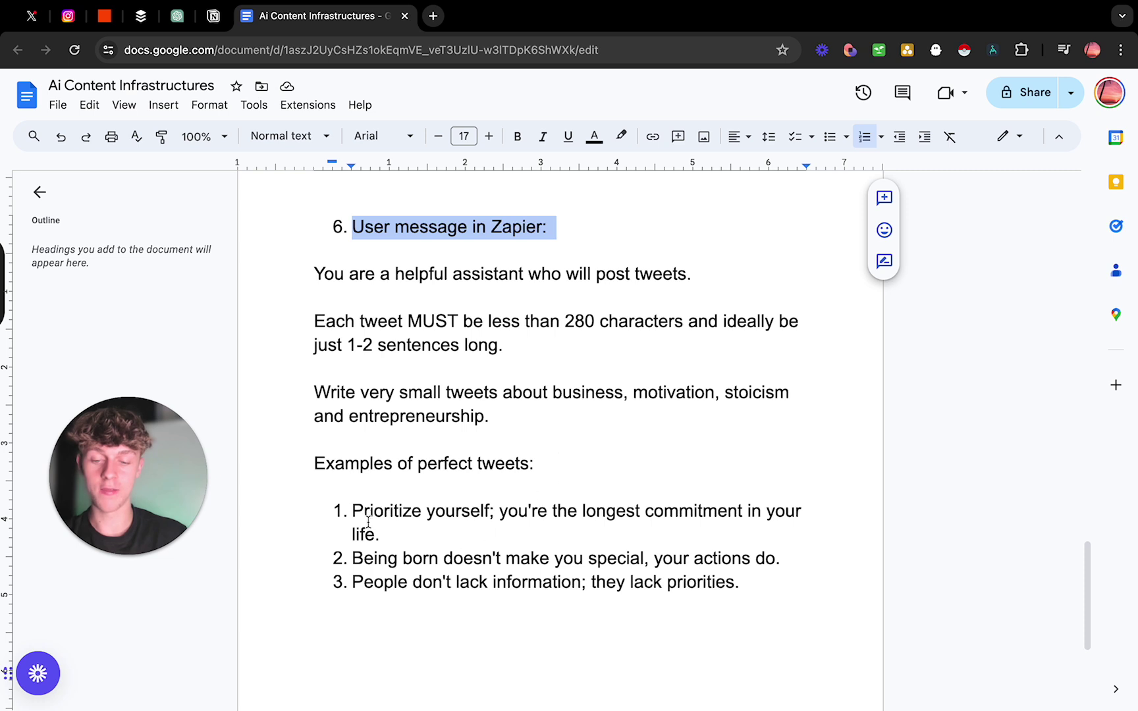
{"action": "left_click", "coordinate": [212, 17]}
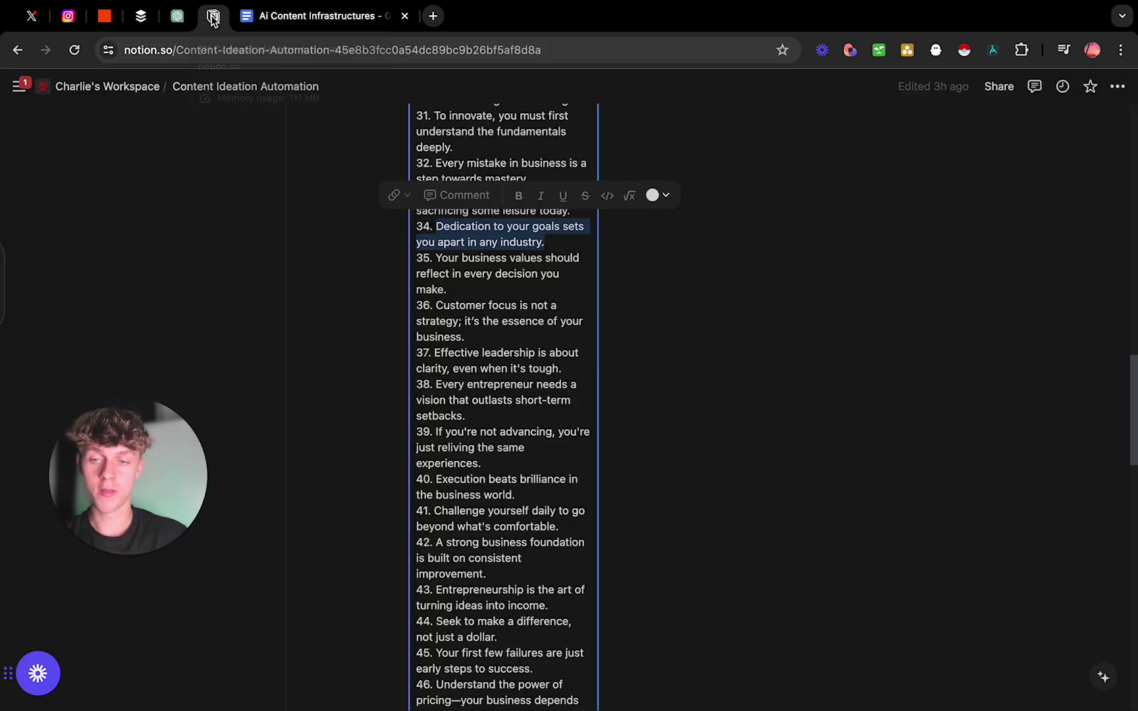
{"action": "left_click", "coordinate": [299, 22]}
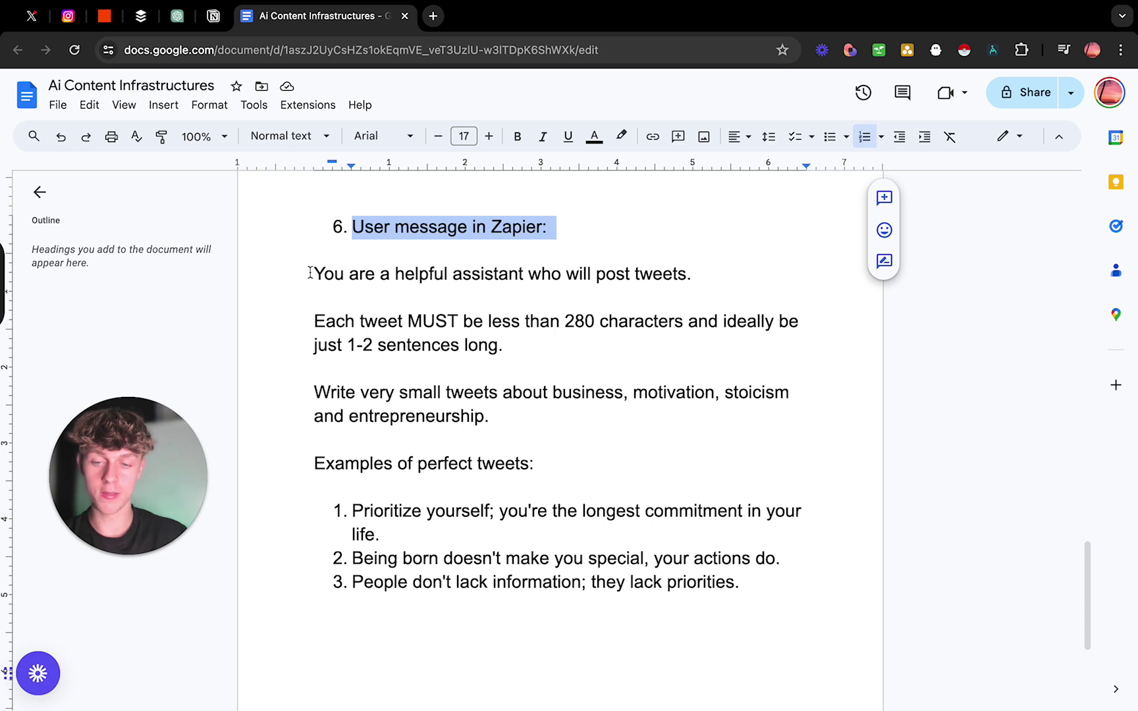
{"action": "left_click_drag", "start_coordinate": [311, 274], "coordinate": [530, 277]}
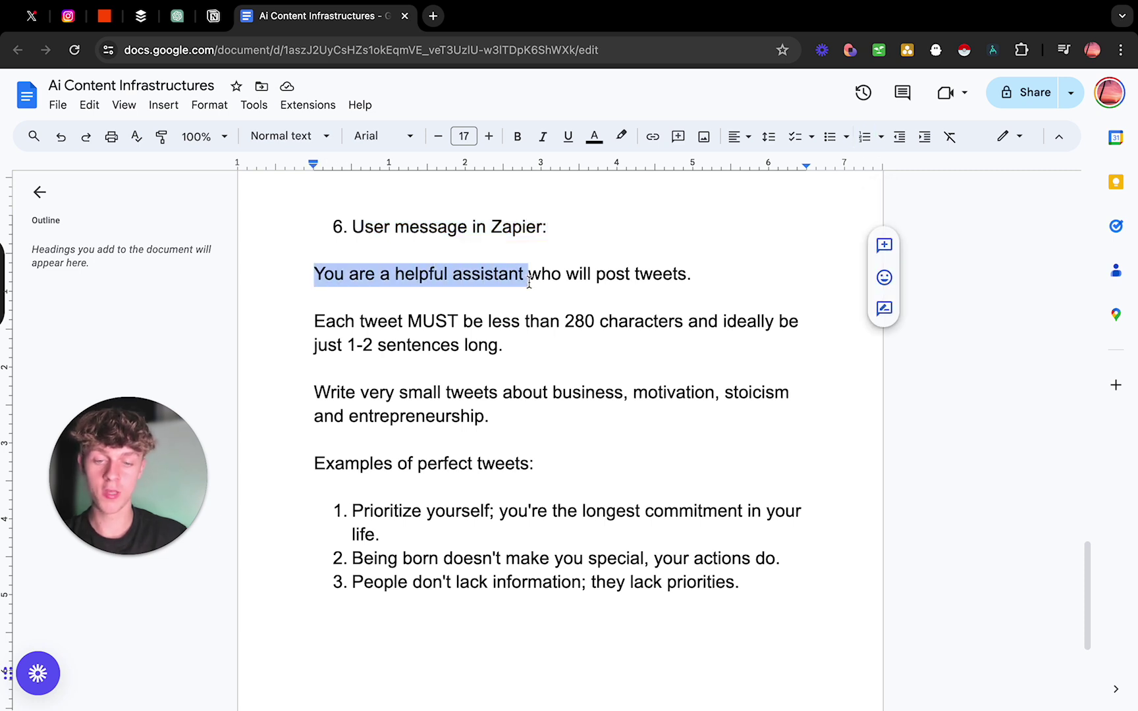
Return to Zapier and review the ChatGPT step's User Message examples and Model setting
{"action": "left_click", "coordinate": [105, 16]}
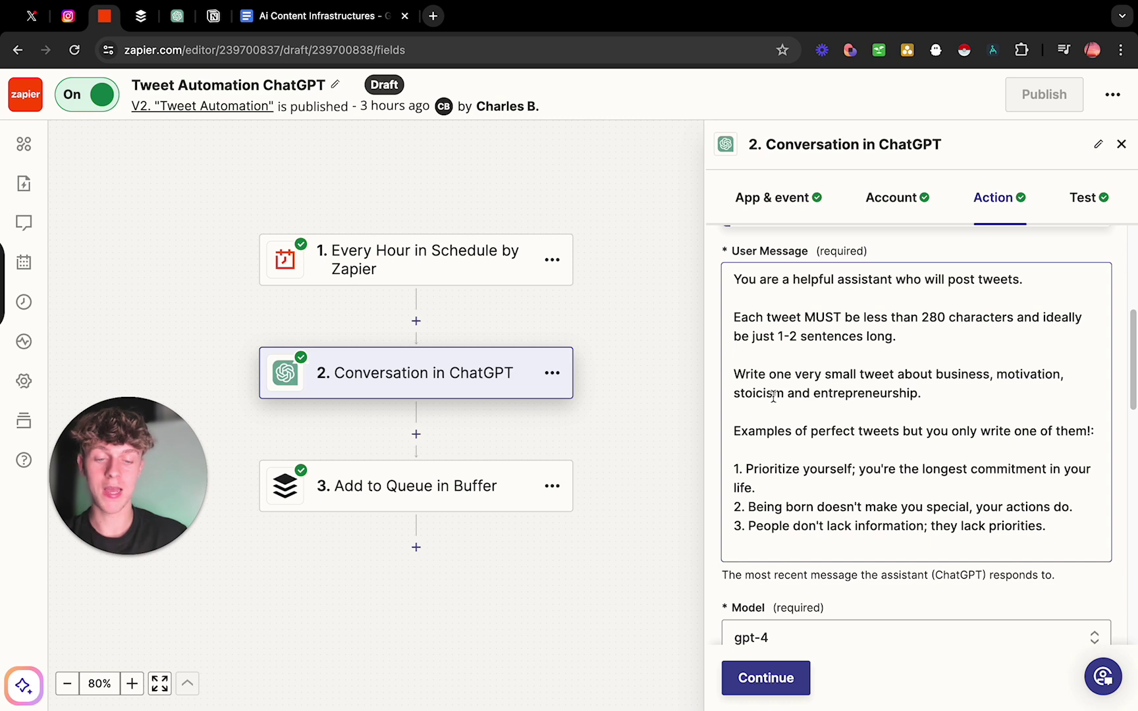
{"action": "scroll", "coordinate": [773, 395], "scroll_direction": "down", "scroll_amount": 2}
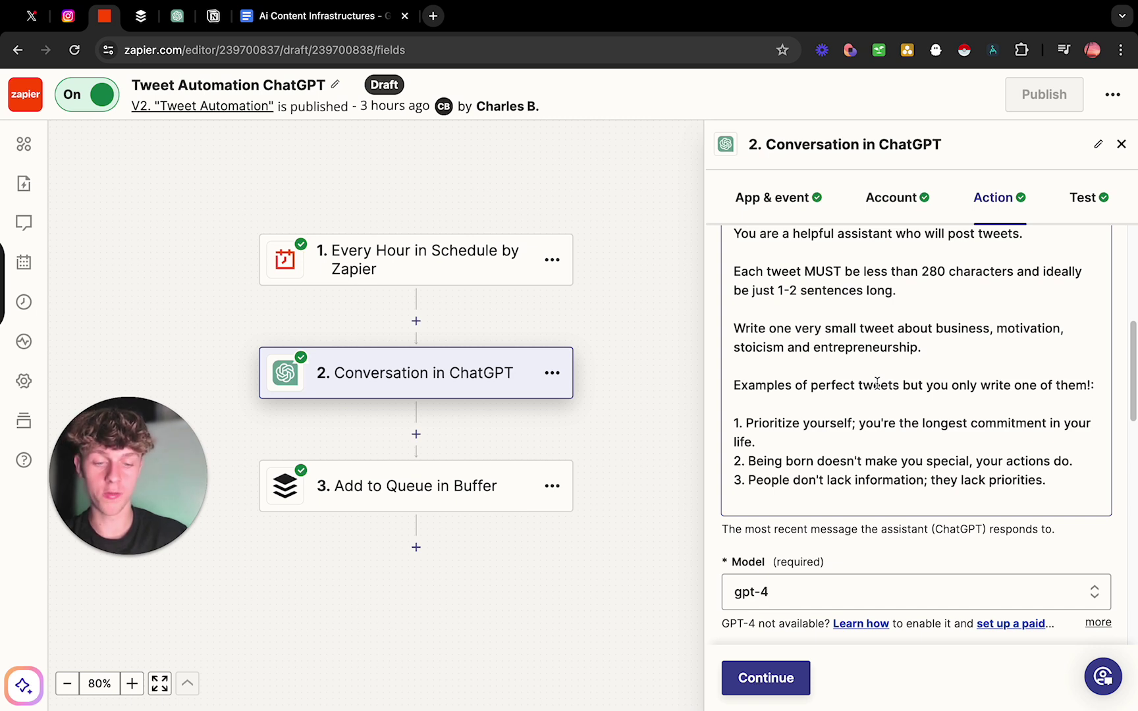
{"action": "scroll", "coordinate": [888, 416], "scroll_direction": "down", "scroll_amount": 1}
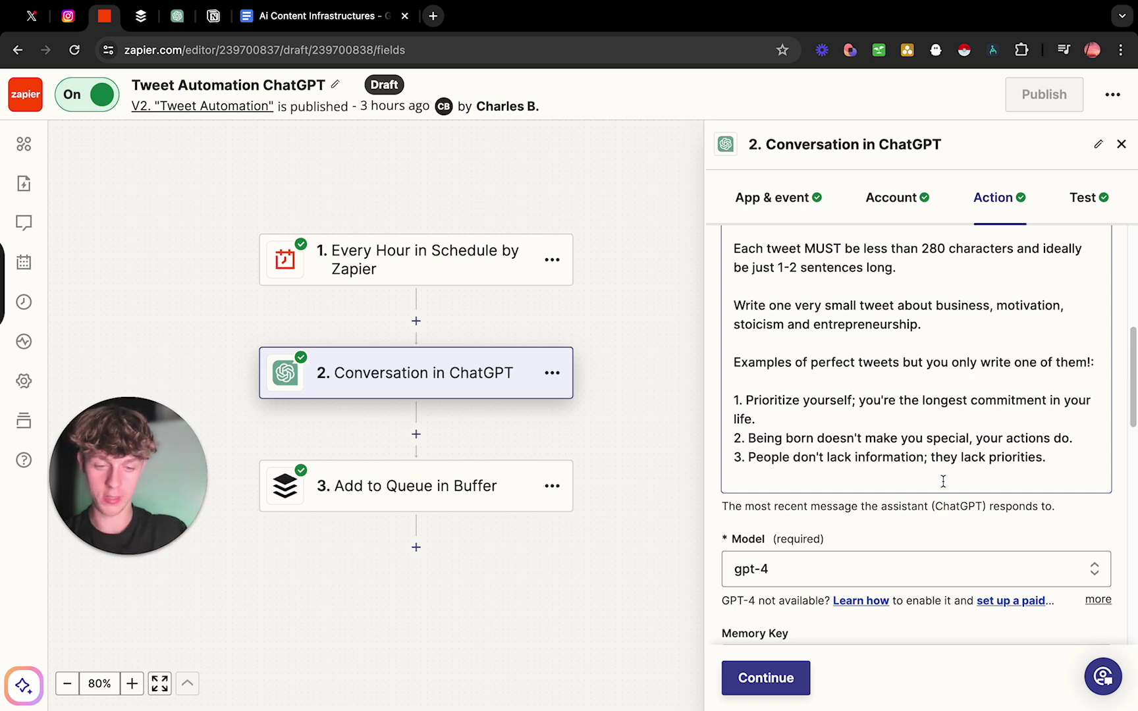
{"action": "scroll", "coordinate": [943, 481], "scroll_direction": "down", "scroll_amount": 3}
{"action": "scroll", "coordinate": [943, 480], "scroll_direction": "up", "scroll_amount": 4}
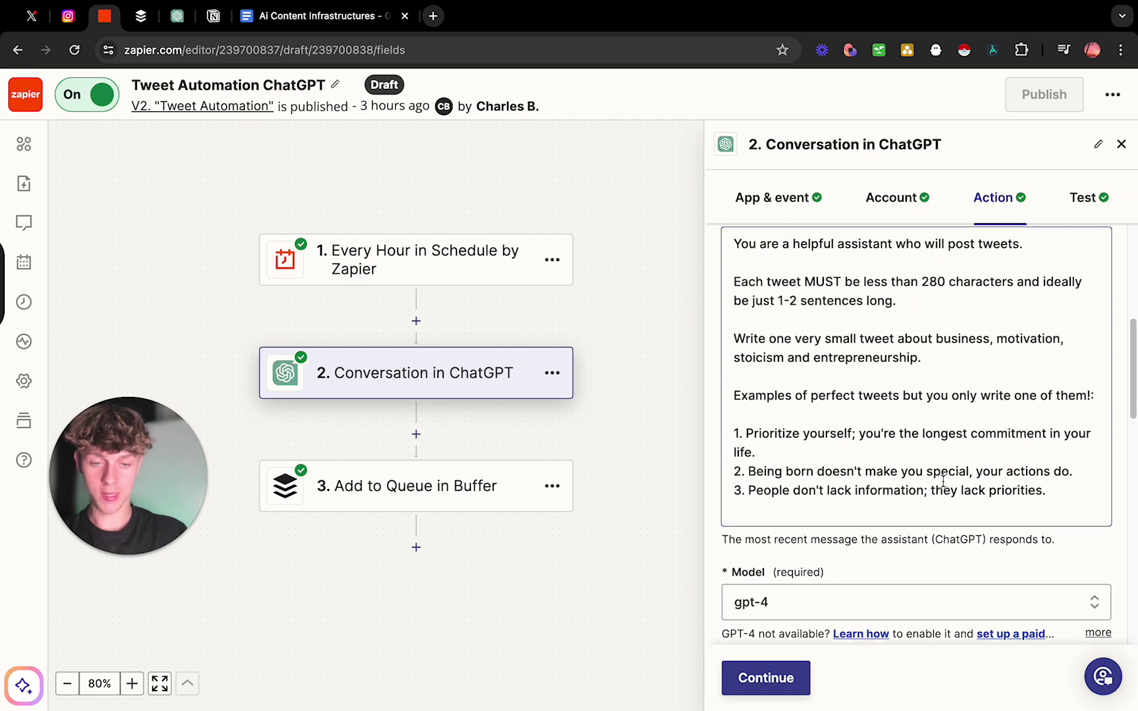
Compare the step 6 prompt in the Google Docs guide with the User Message in Zapier, and recheck guide steps 4 and 5
{"action": "left_click", "coordinate": [308, 19]}
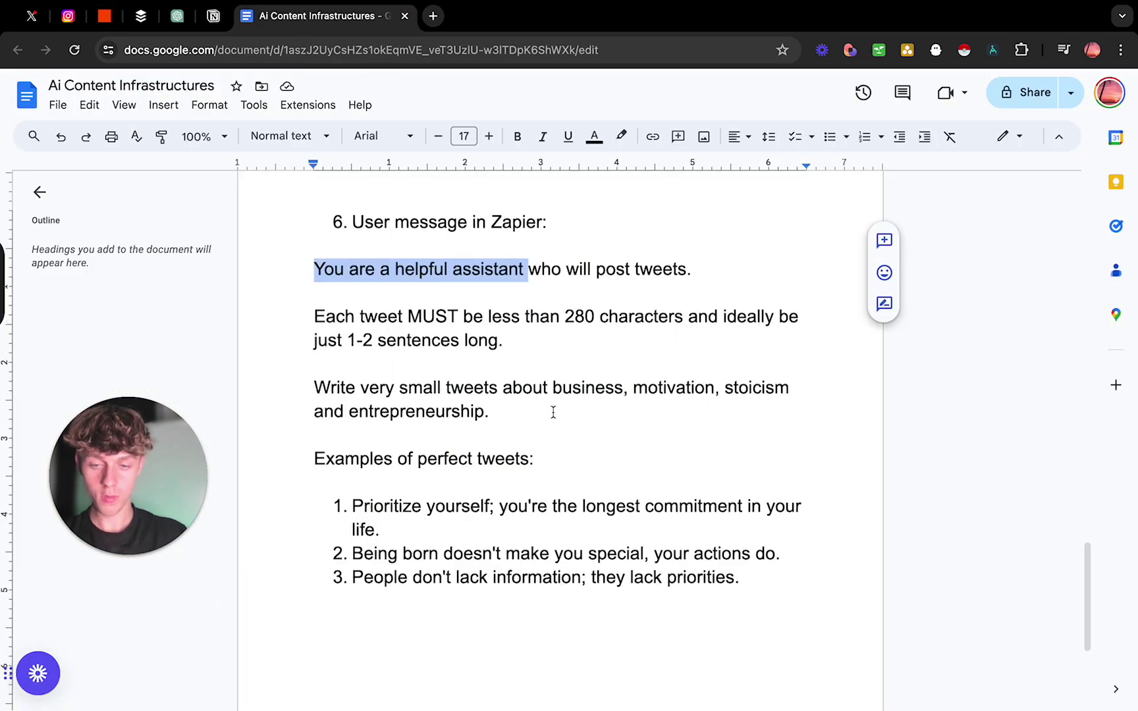
{"action": "scroll", "coordinate": [551, 409], "scroll_direction": "down", "scroll_amount": 1}
{"action": "left_click", "coordinate": [104, 17]}
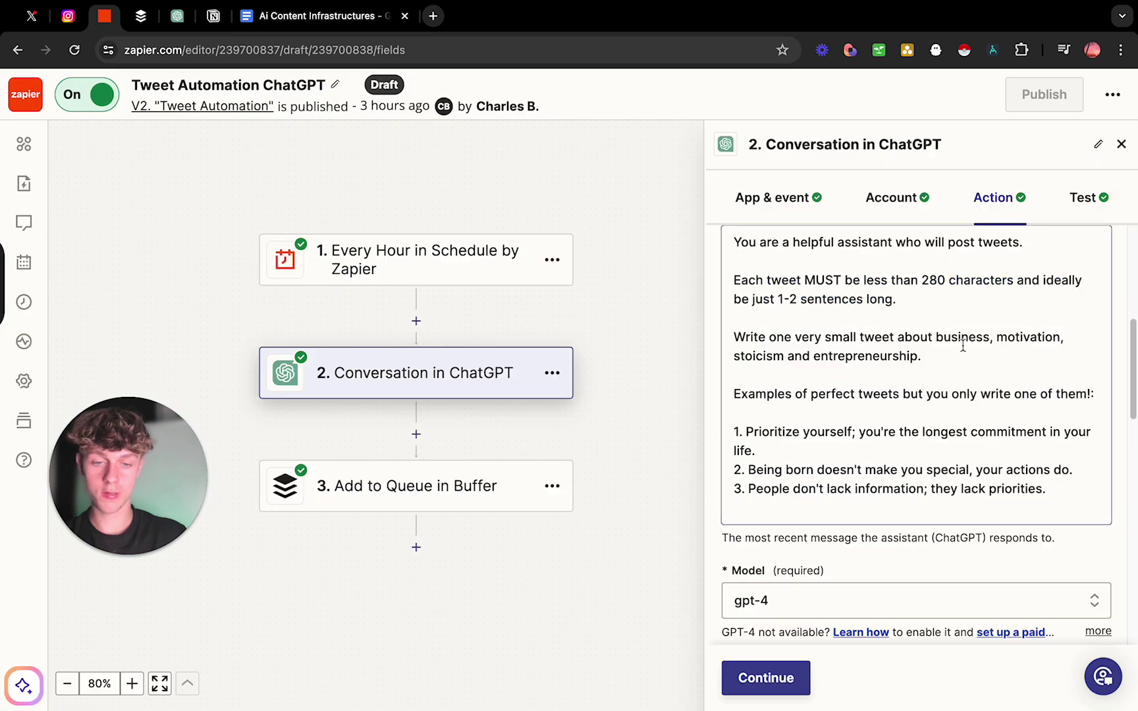
{"action": "scroll", "coordinate": [876, 416], "scroll_direction": "up", "scroll_amount": 1}
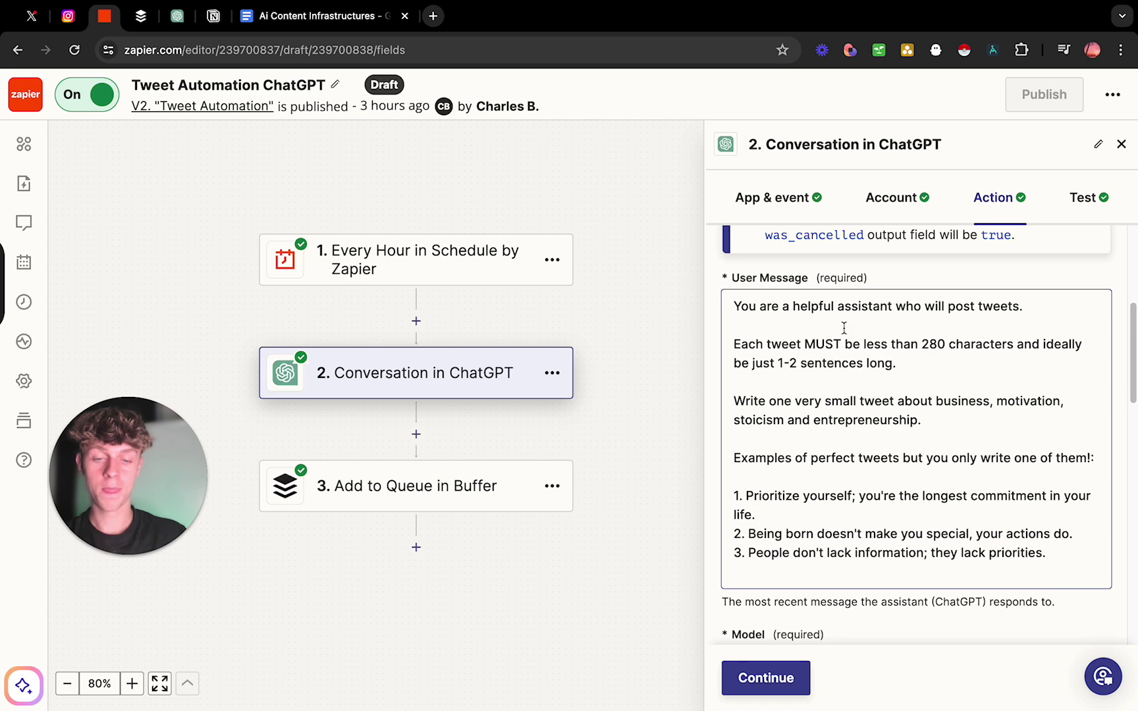
{"action": "left_click", "coordinate": [316, 17]}
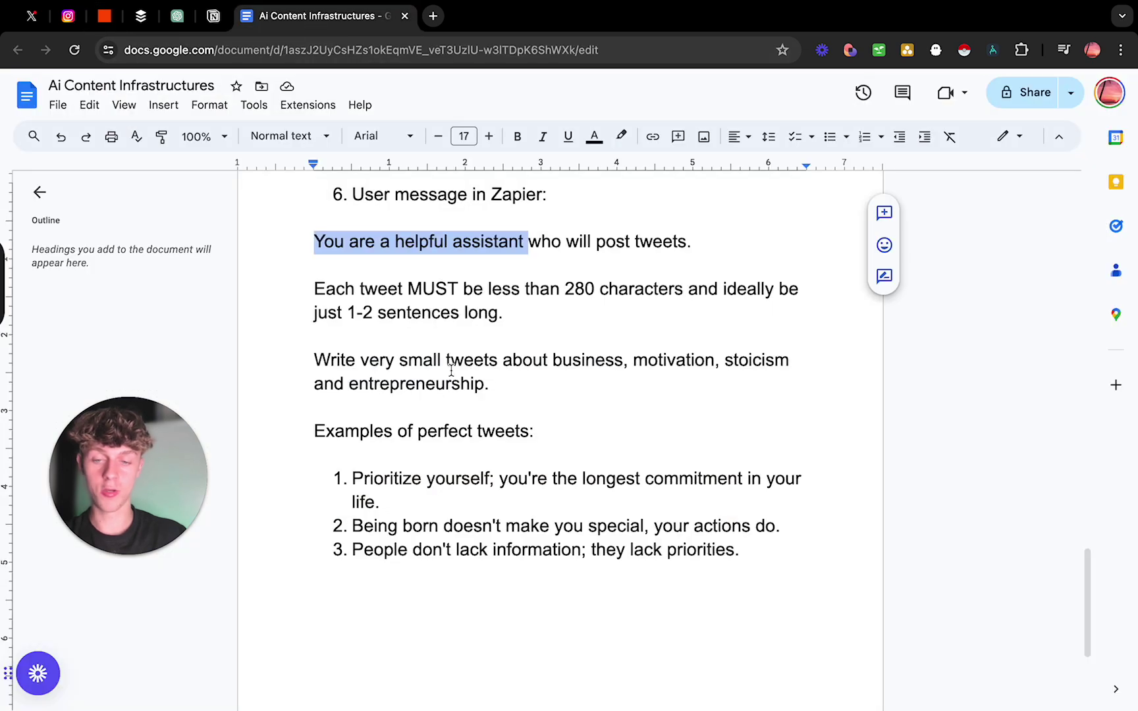
{"action": "scroll", "coordinate": [595, 382], "scroll_direction": "up", "scroll_amount": 10}
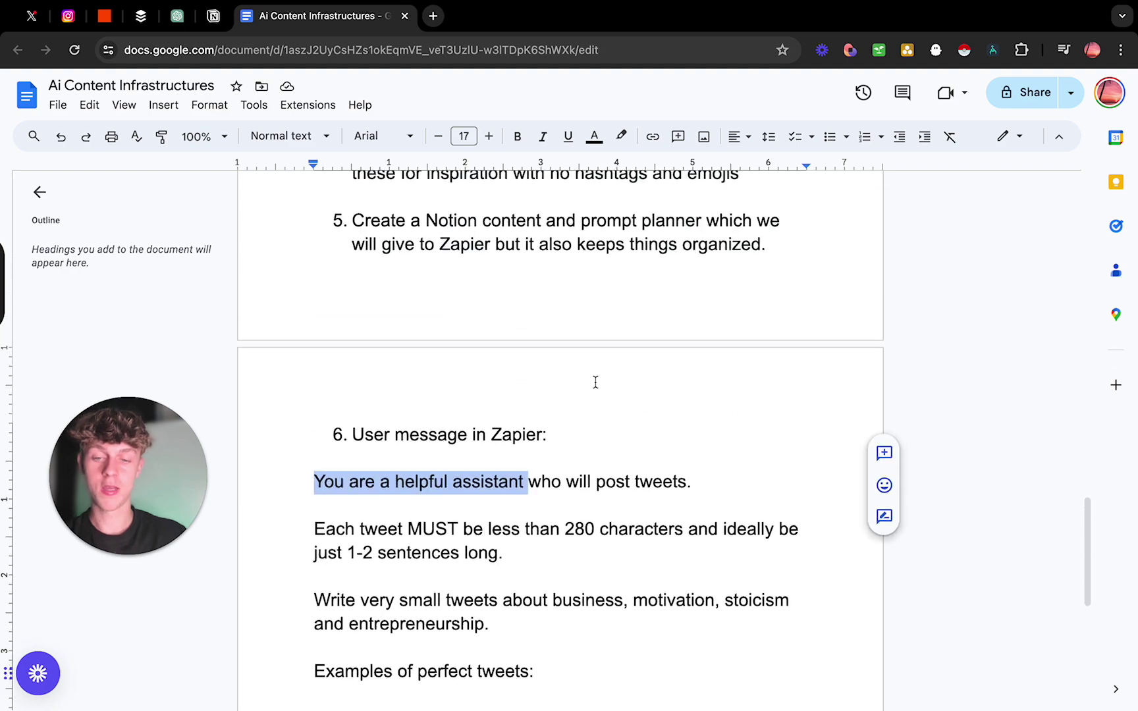
{"action": "scroll", "coordinate": [619, 480], "scroll_direction": "down", "scroll_amount": 10}
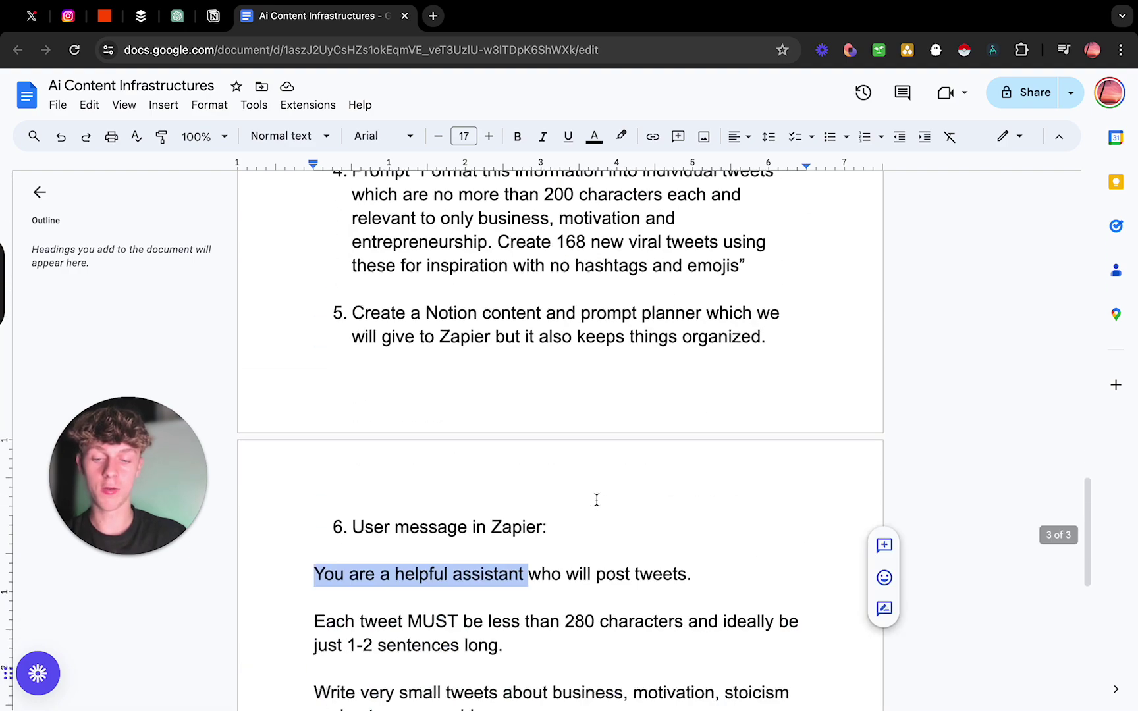
Switch back to Zapier and examine the Model and Memory Key fields below the ChatGPT step's User Message
{"action": "left_click", "coordinate": [104, 16]}
{"action": "scroll", "coordinate": [825, 404], "scroll_direction": "down", "scroll_amount": 1}
{"action": "scroll", "coordinate": [824, 404], "scroll_direction": "down", "scroll_amount": 3}
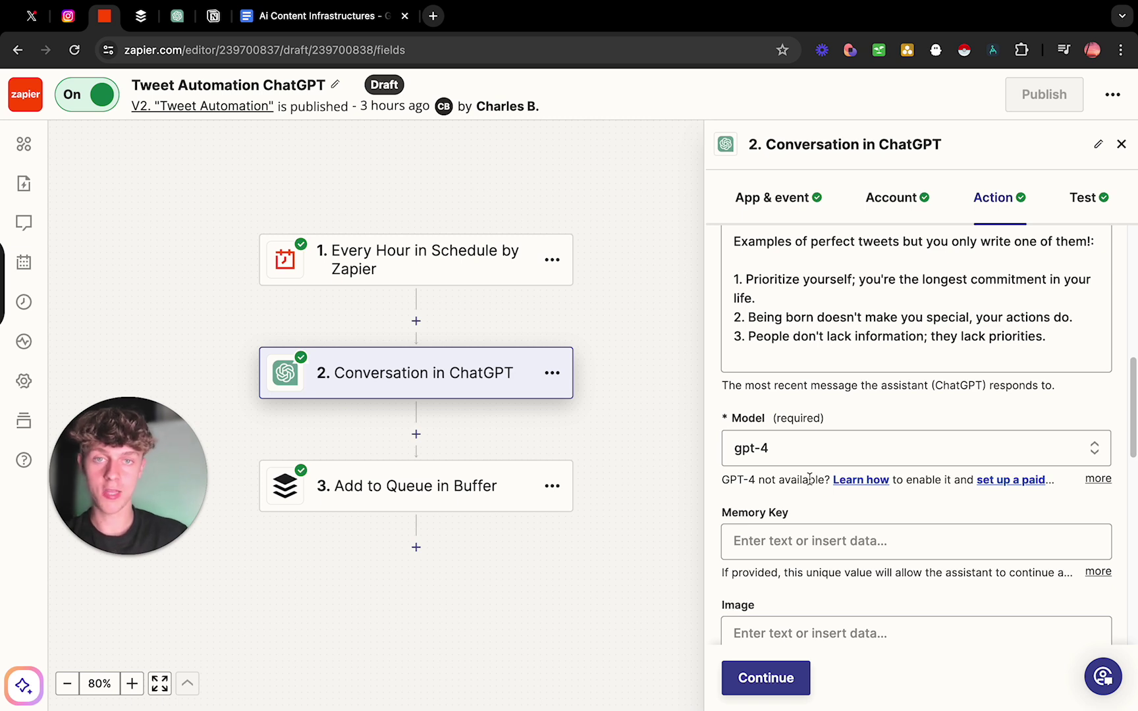
Review the ChatGPT step's optional fields: Memory Key, Image, User Name, Assistant Name, Assistant Instructions, Max Tokens and Temperature
{"action": "scroll", "coordinate": [809, 479], "scroll_direction": "down", "scroll_amount": 1}
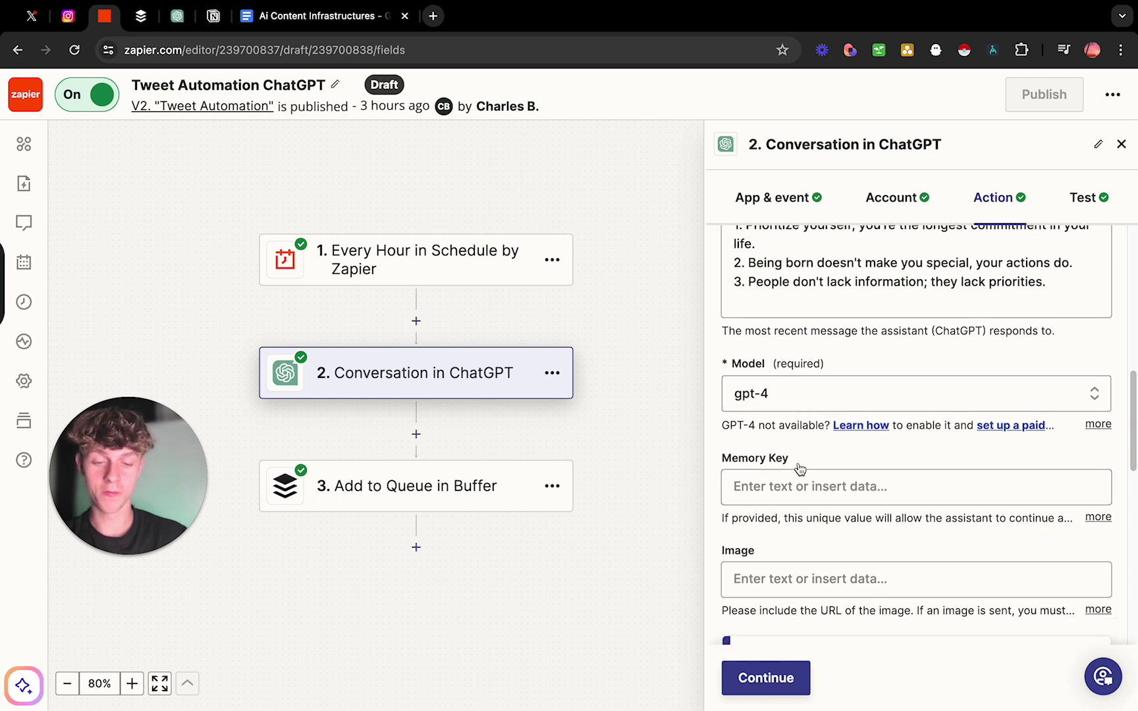
{"action": "scroll", "coordinate": [794, 475], "scroll_direction": "down", "scroll_amount": 1}
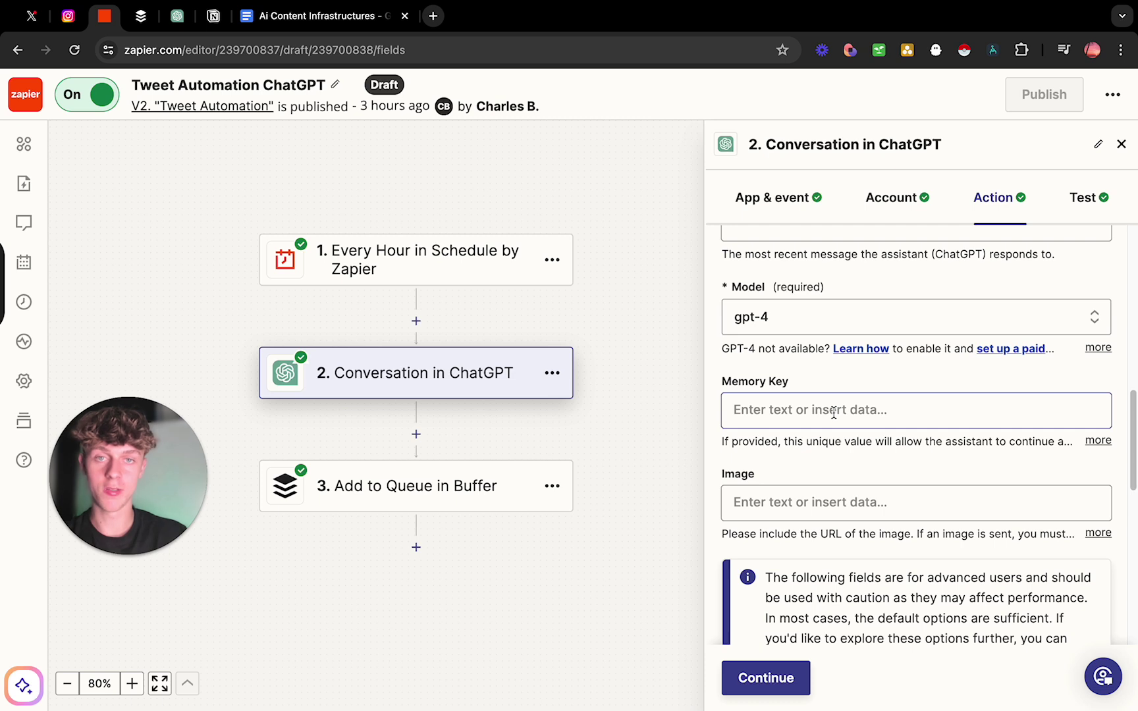
{"action": "scroll", "coordinate": [816, 417], "scroll_direction": "down", "scroll_amount": 1}
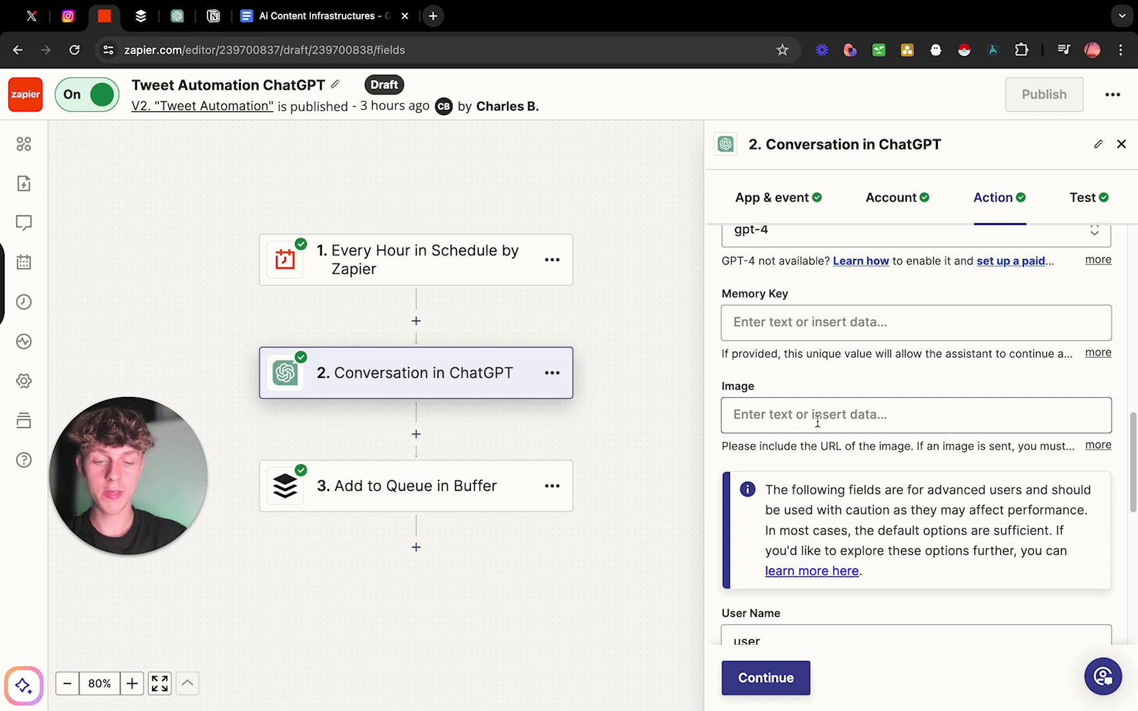
{"action": "scroll", "coordinate": [839, 412], "scroll_direction": "down", "scroll_amount": 1}
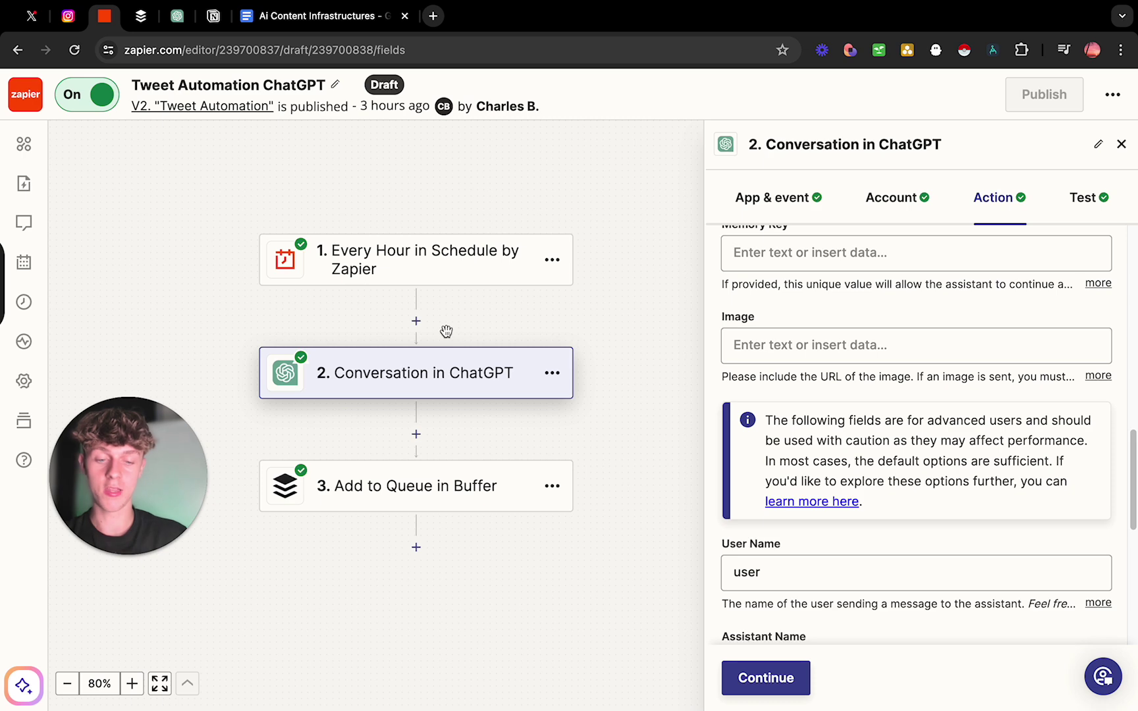
{"action": "scroll", "coordinate": [894, 410], "scroll_direction": "down", "scroll_amount": 3}
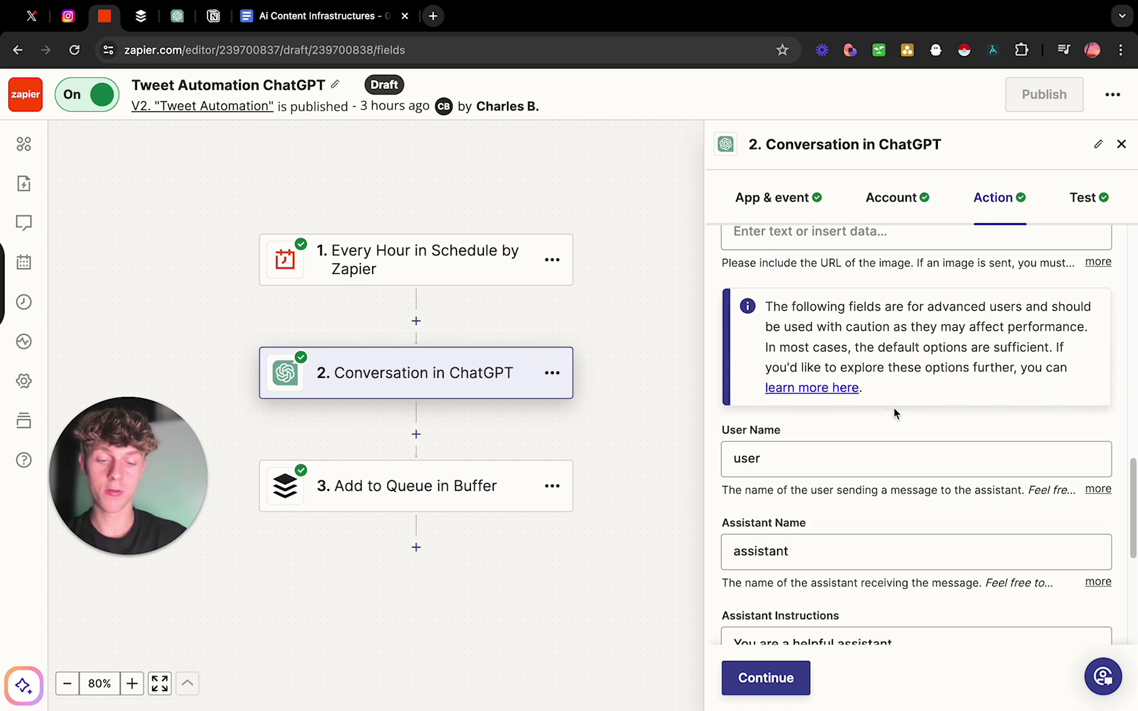
{"action": "scroll", "coordinate": [820, 421], "scroll_direction": "down", "scroll_amount": 3}
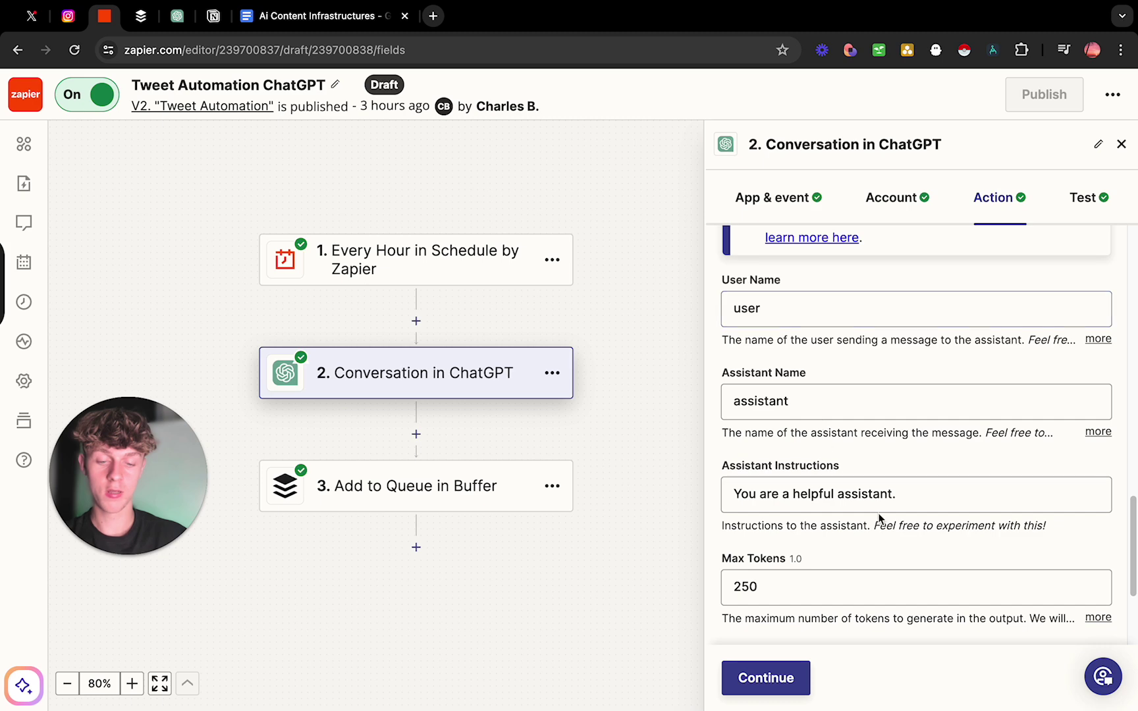
{"action": "scroll", "coordinate": [880, 519], "scroll_direction": "down", "scroll_amount": 3}
{"action": "scroll", "coordinate": [908, 324], "scroll_direction": "up", "scroll_amount": 10}
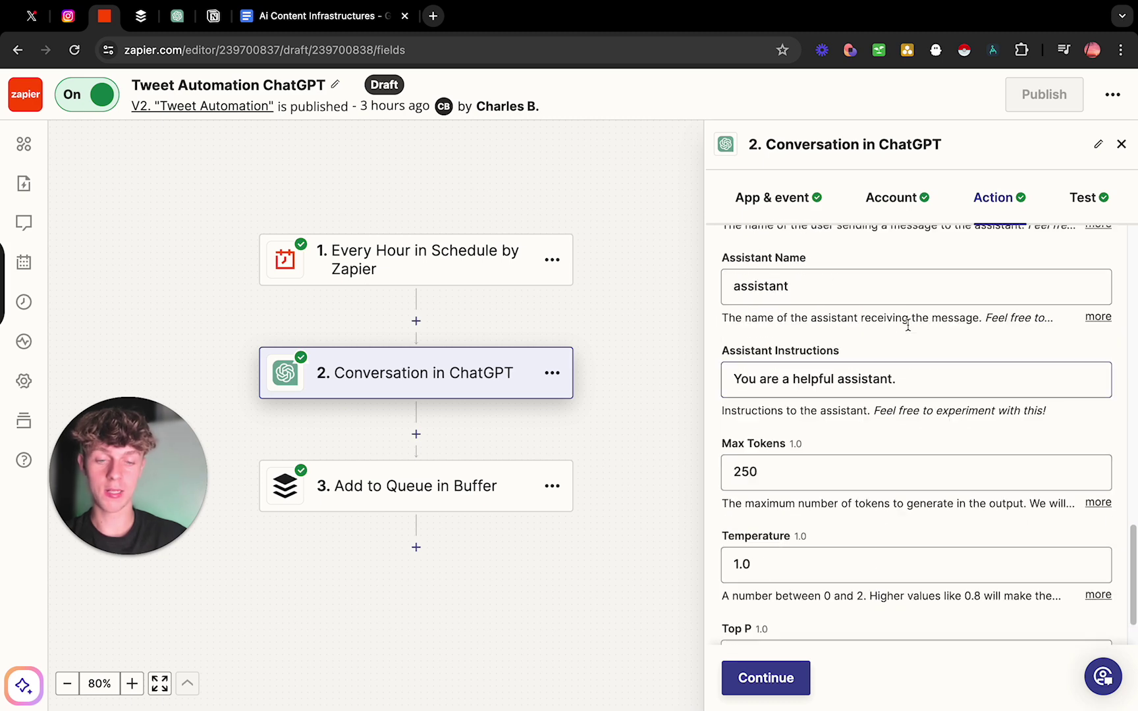
{"action": "scroll", "coordinate": [908, 324], "scroll_direction": "up", "scroll_amount": 10}
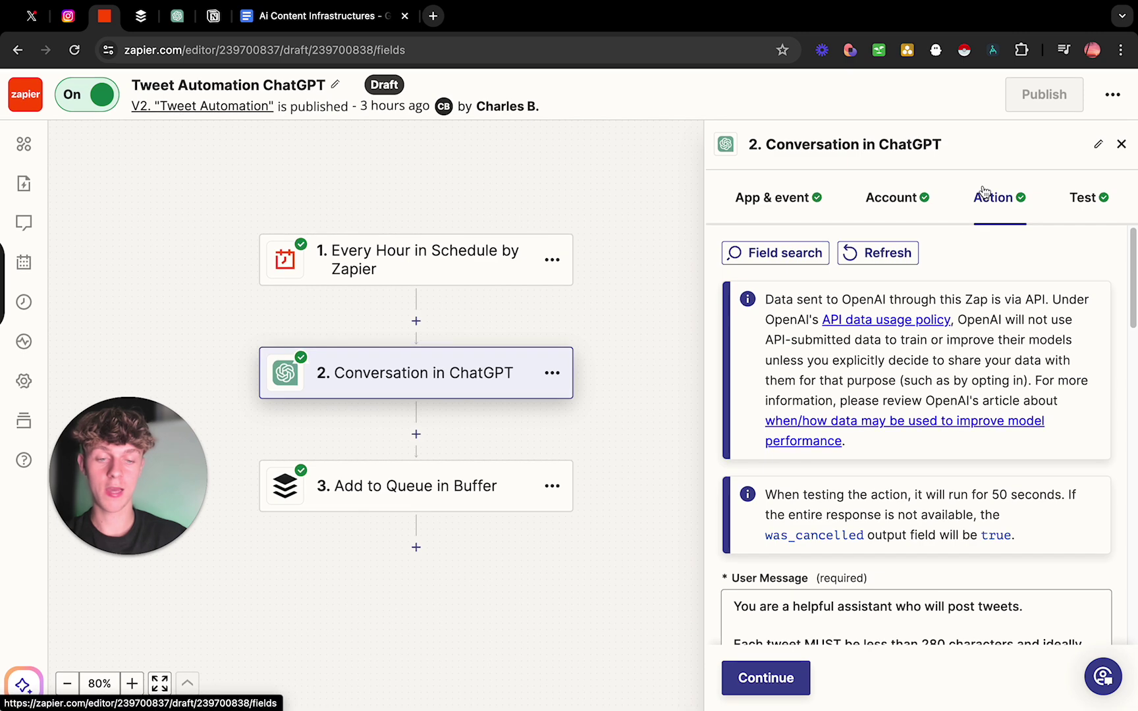
Reread the ChatGPT step's User Message prompt from its opening instruction through the three example tweets
{"action": "scroll", "coordinate": [965, 365], "scroll_direction": "down", "scroll_amount": 3}
{"action": "scroll", "coordinate": [949, 372], "scroll_direction": "down", "scroll_amount": 4}
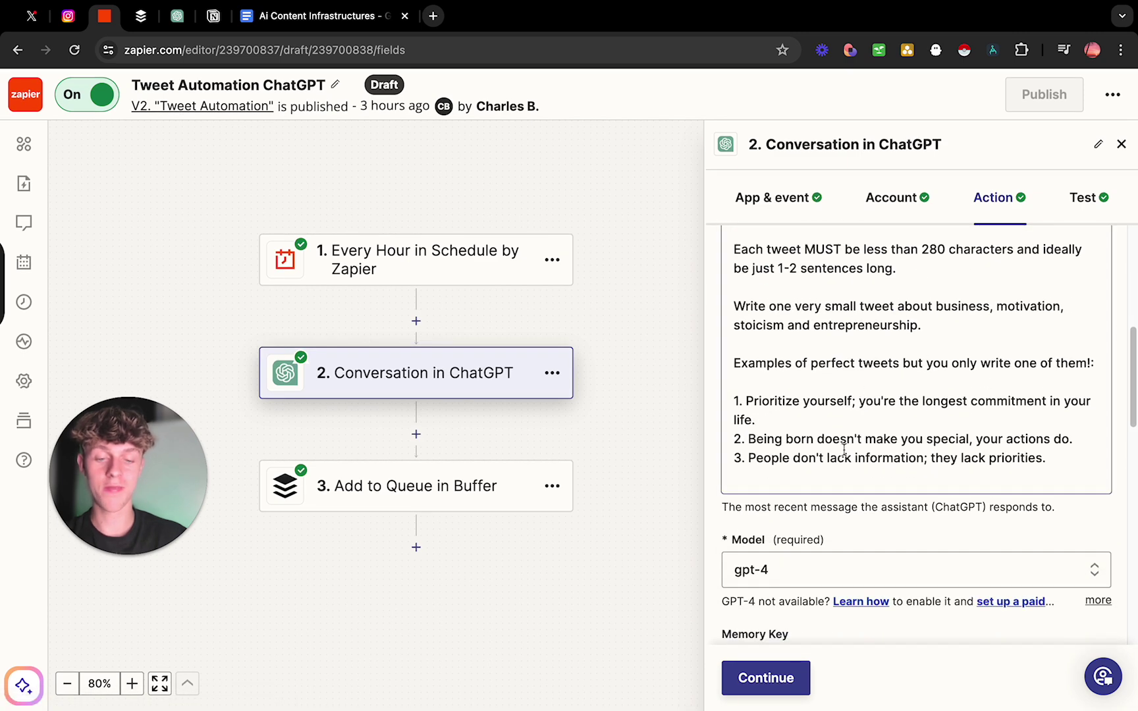
{"action": "scroll", "coordinate": [844, 450], "scroll_direction": "up", "scroll_amount": 1}
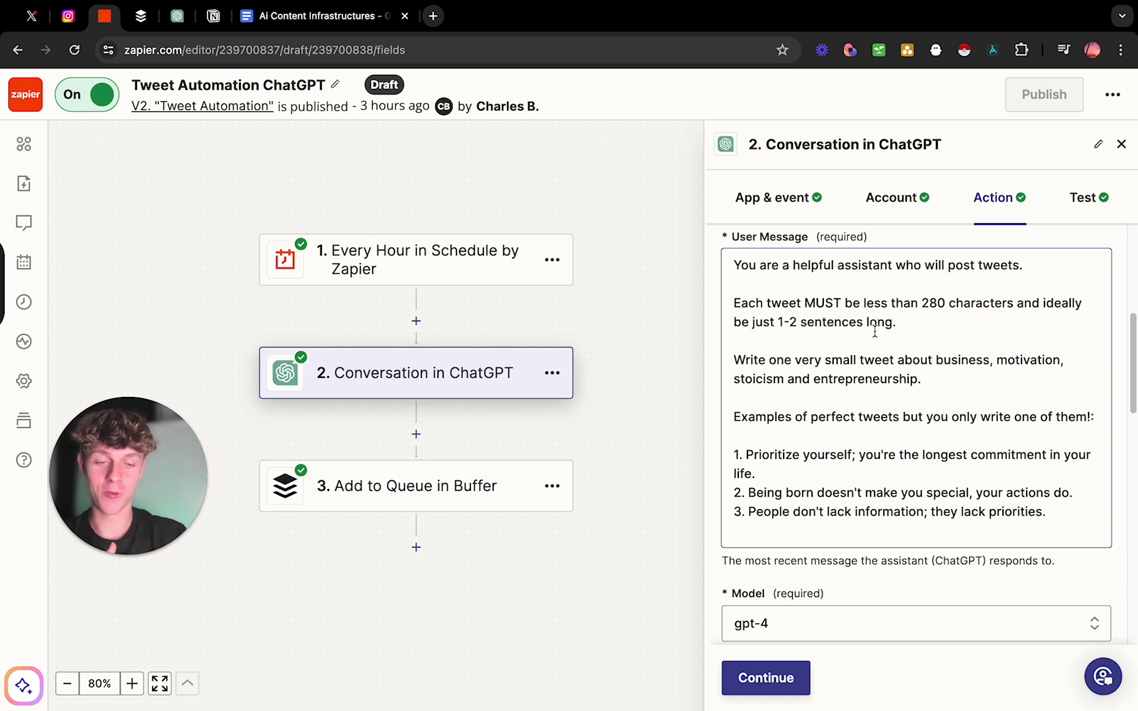
{"action": "scroll", "coordinate": [887, 361], "scroll_direction": "up", "scroll_amount": 1}
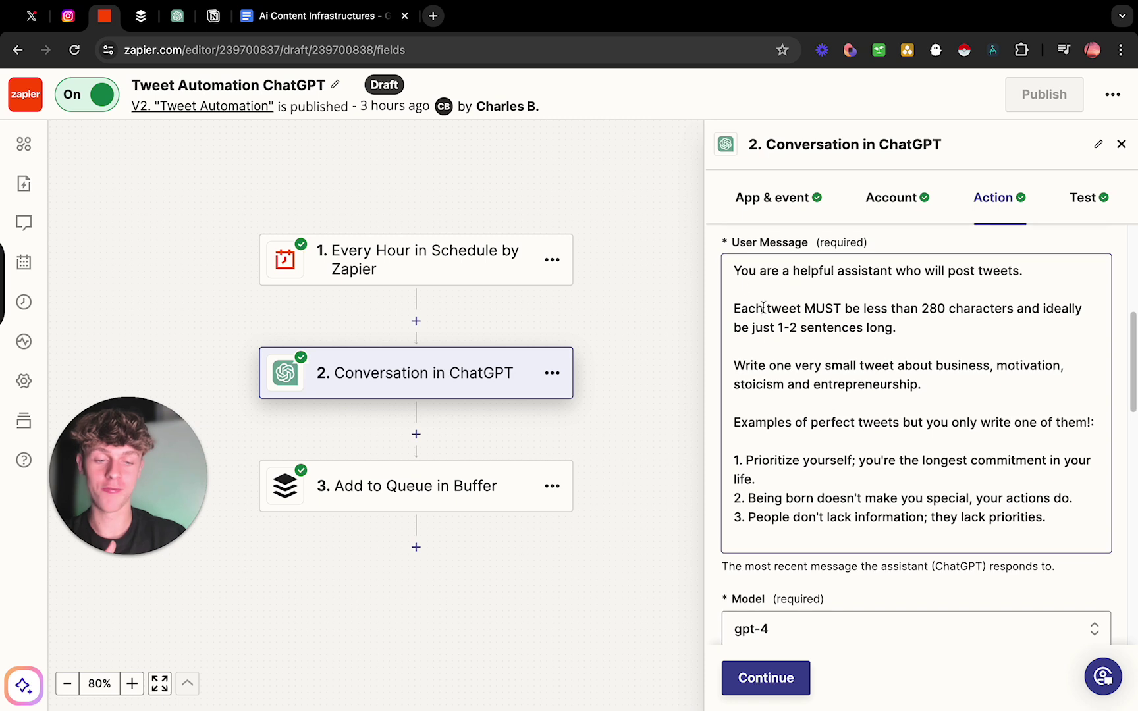
{"action": "left_click_drag", "start_coordinate": [732, 269], "coordinate": [1060, 523]}
{"action": "left_click", "coordinate": [1060, 522]}
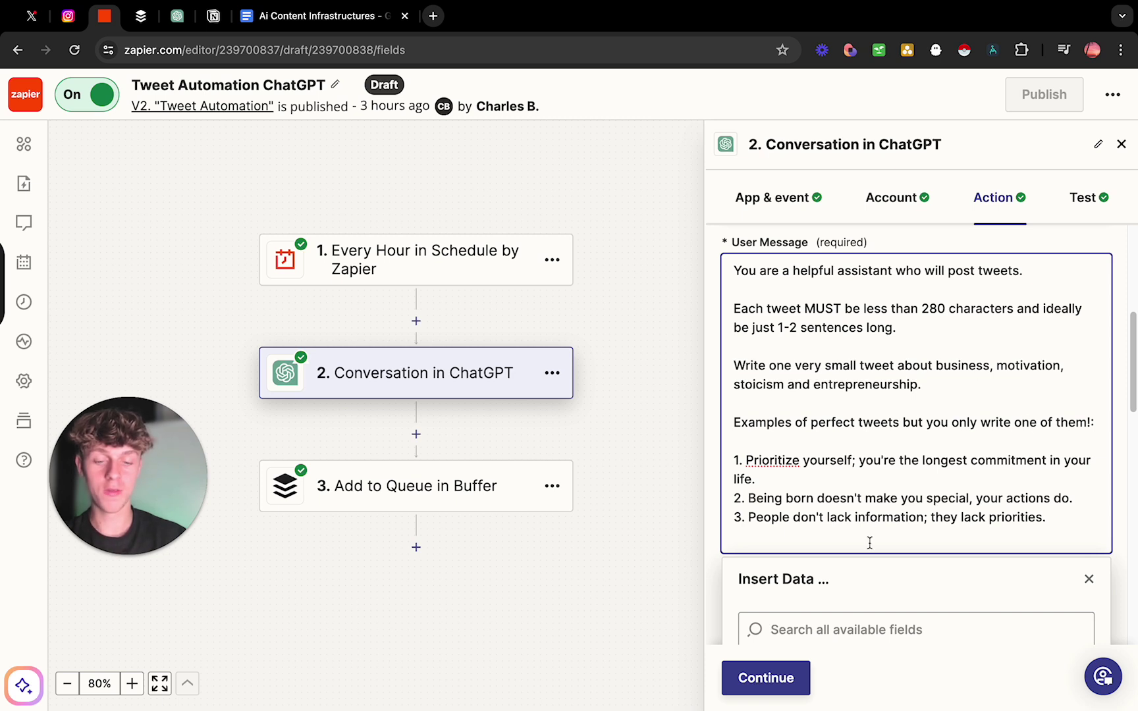
Proceed to the ChatGPT step's test and rerun it with the current prompt
{"action": "left_click", "coordinate": [776, 680]}
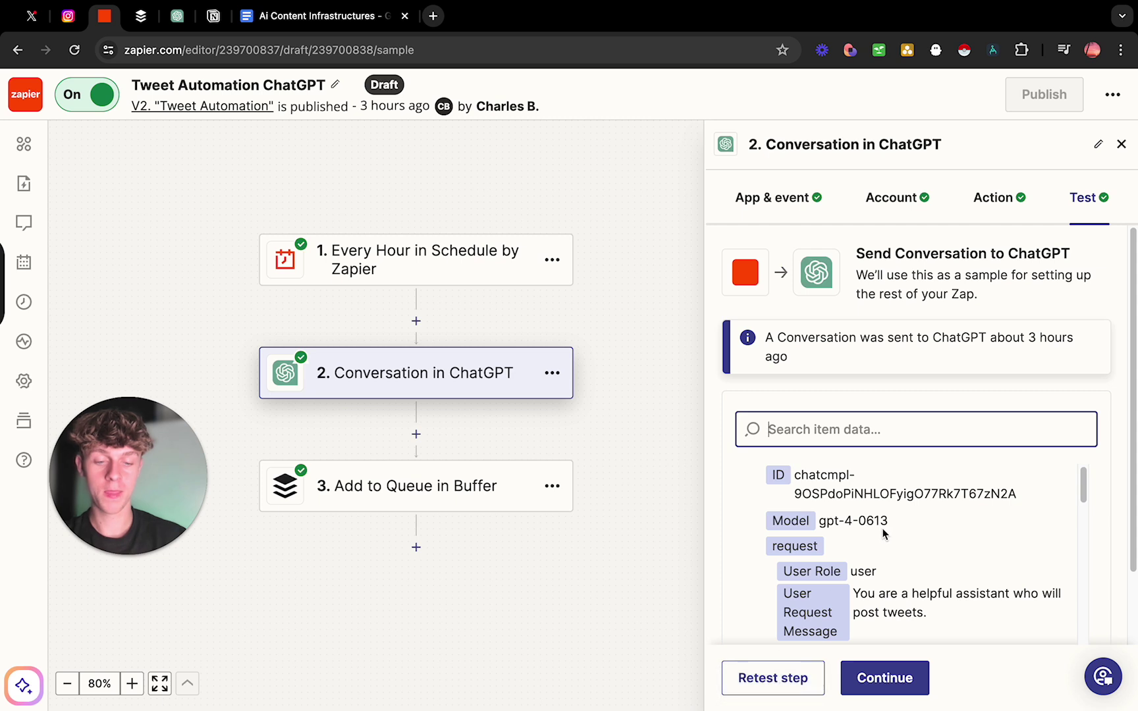
{"action": "scroll", "coordinate": [790, 627], "scroll_direction": "down", "scroll_amount": 3}
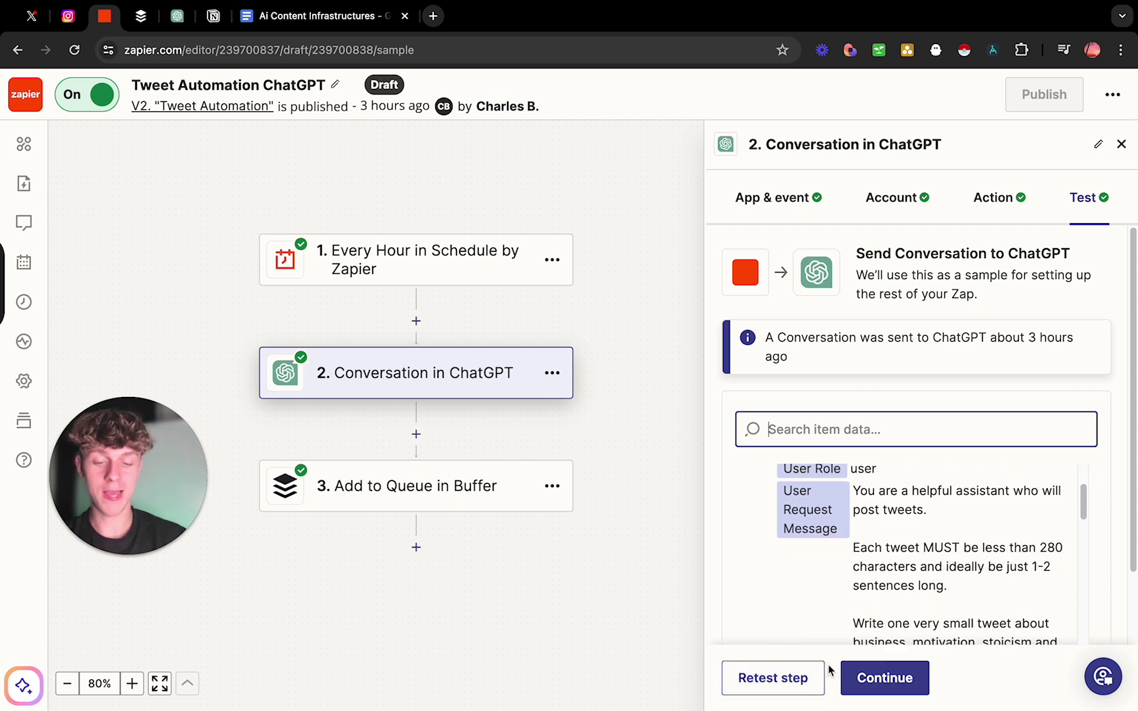
{"action": "left_click", "coordinate": [777, 682]}
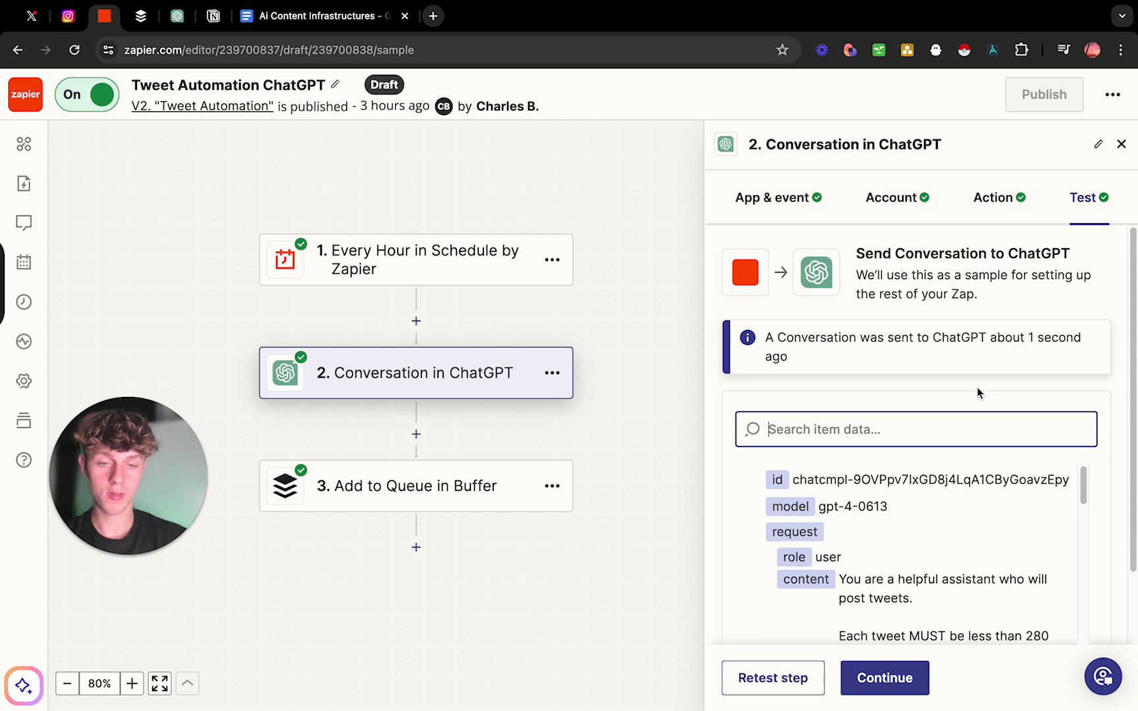
Examine the new test result's request message and Reply, and highlight the reply's tweet text without its hashtags
{"action": "scroll", "coordinate": [977, 392], "scroll_direction": "down", "scroll_amount": 2}
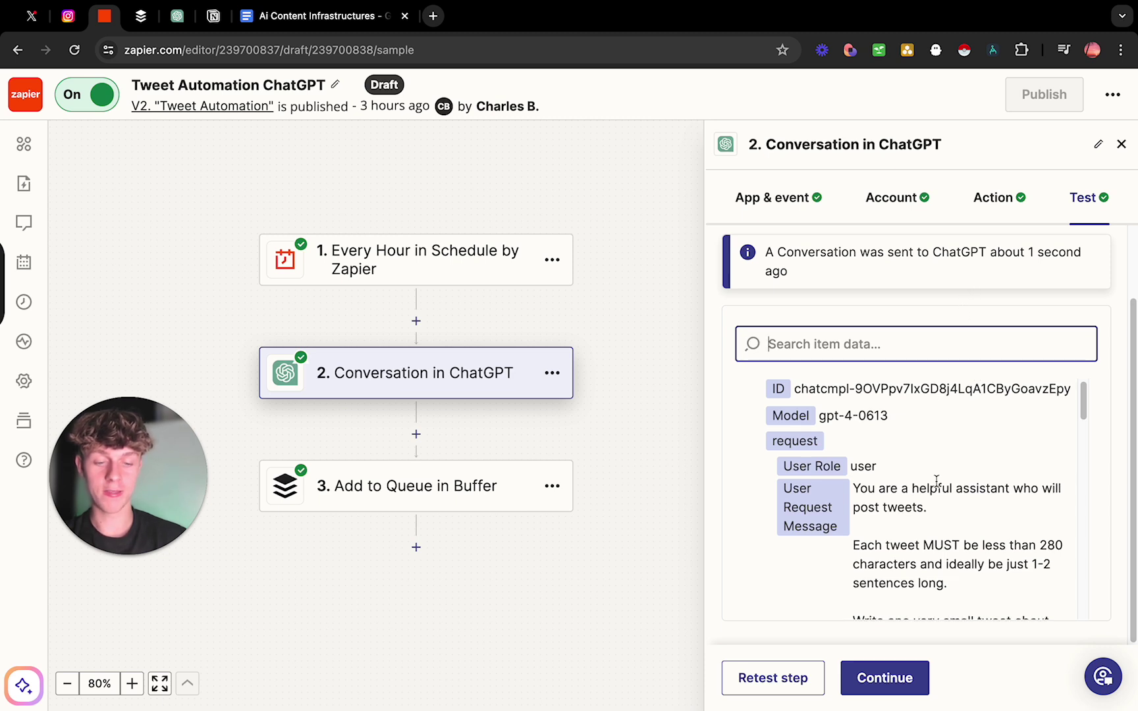
{"action": "scroll", "coordinate": [937, 481], "scroll_direction": "down", "scroll_amount": 3}
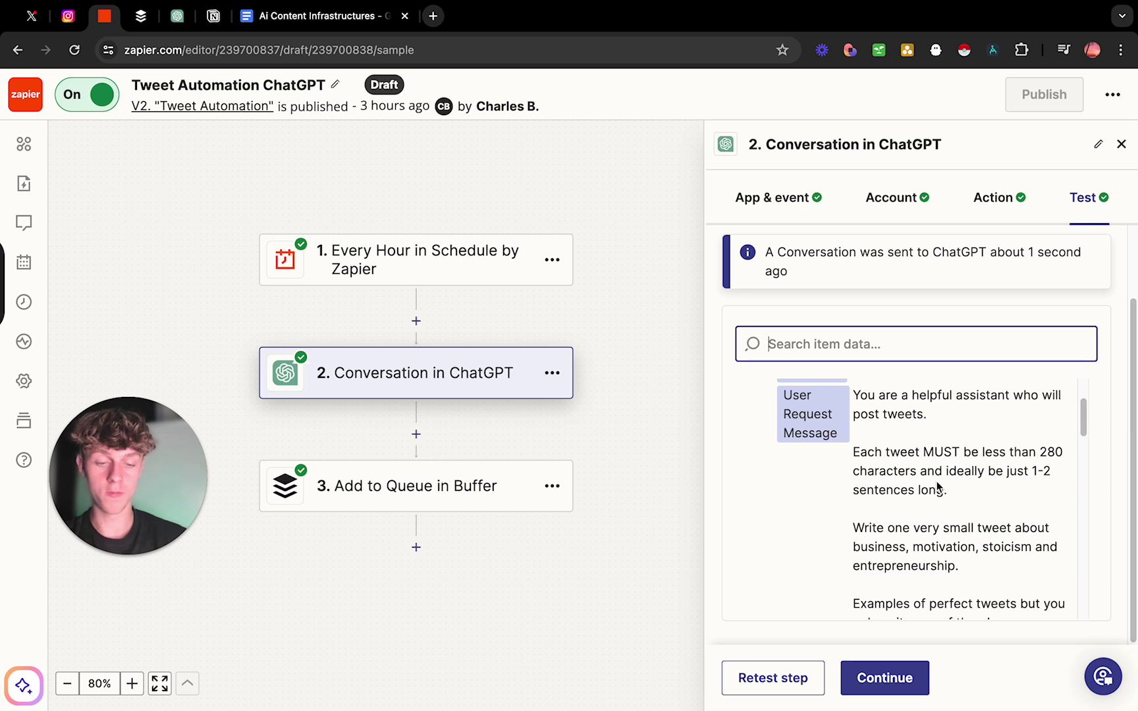
{"action": "scroll", "coordinate": [936, 485], "scroll_direction": "down", "scroll_amount": 5}
{"action": "scroll", "coordinate": [934, 483], "scroll_direction": "up", "scroll_amount": 6}
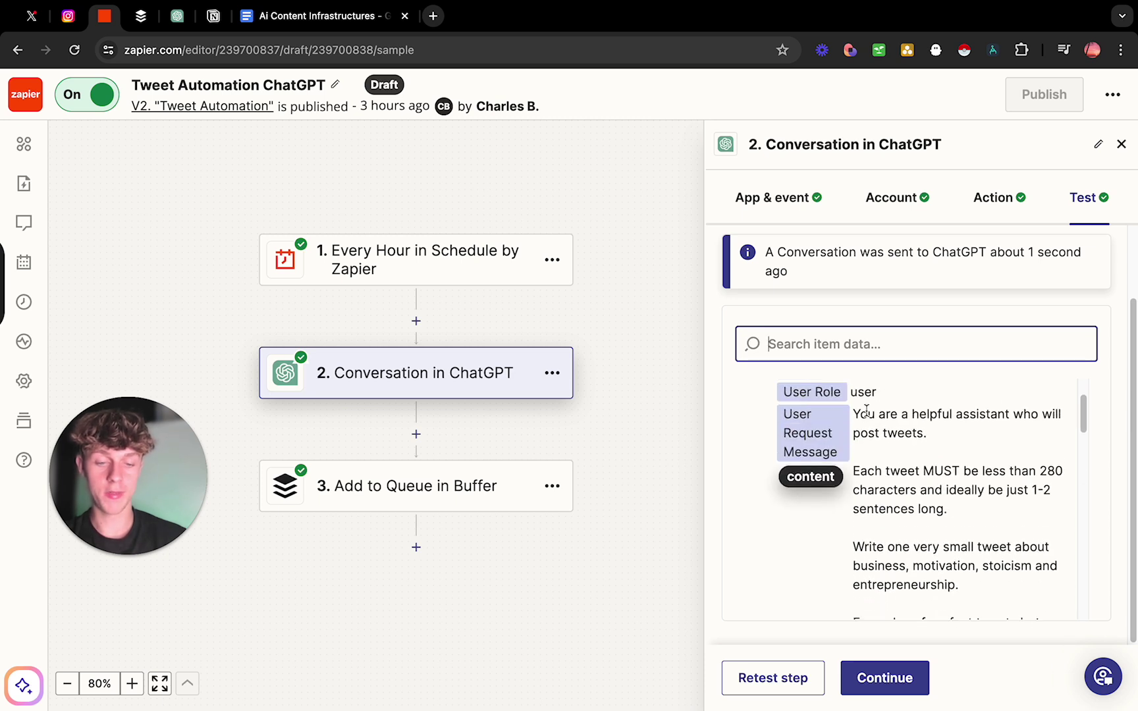
{"action": "scroll", "coordinate": [935, 504], "scroll_direction": "down", "scroll_amount": 5}
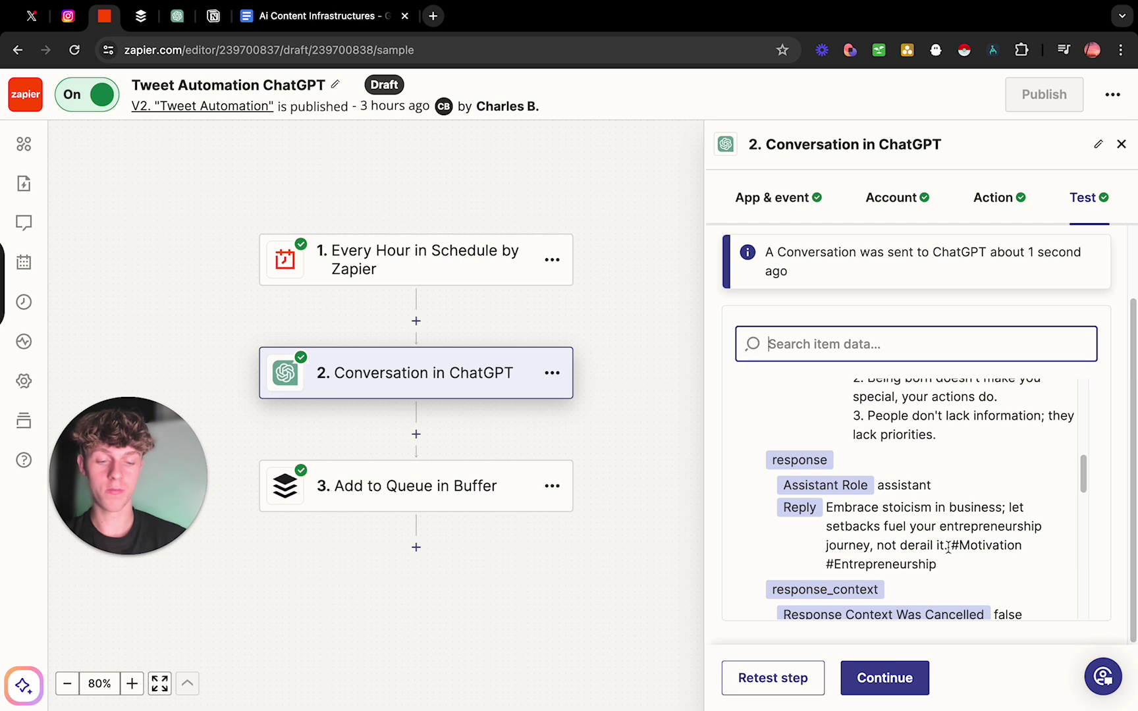
{"action": "left_click_drag", "start_coordinate": [948, 547], "coordinate": [828, 520]}
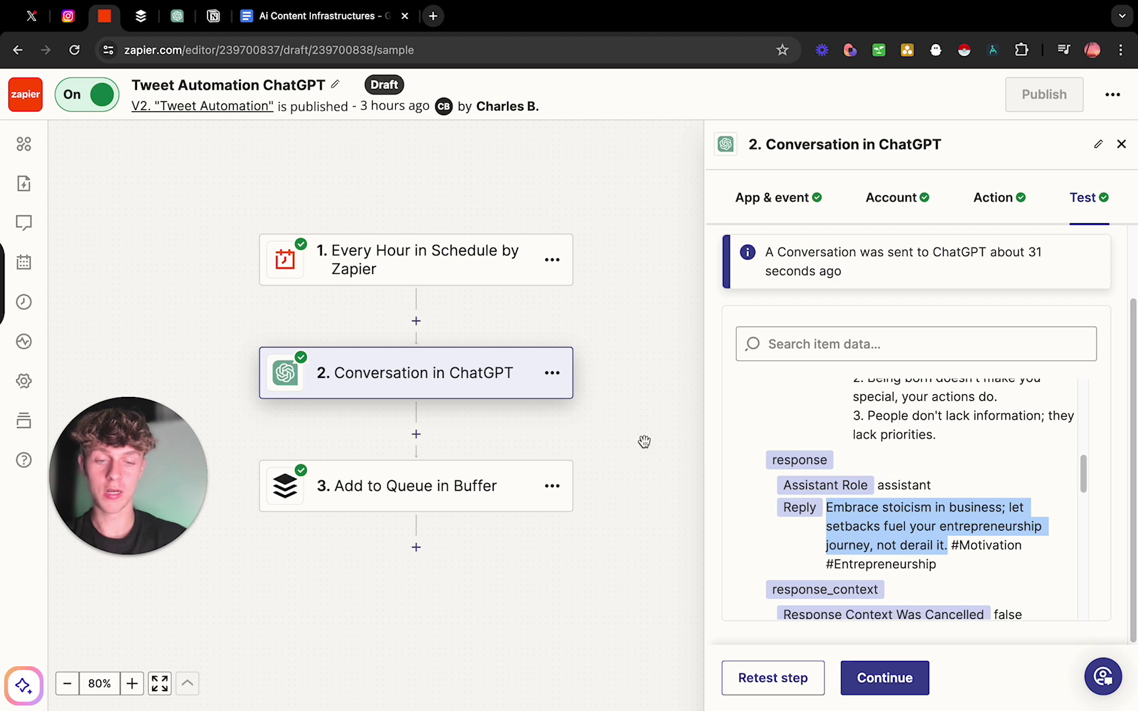
{"action": "scroll", "coordinate": [845, 485], "scroll_direction": "down", "scroll_amount": 3}
{"action": "scroll", "coordinate": [845, 486], "scroll_direction": "down", "scroll_amount": 3}
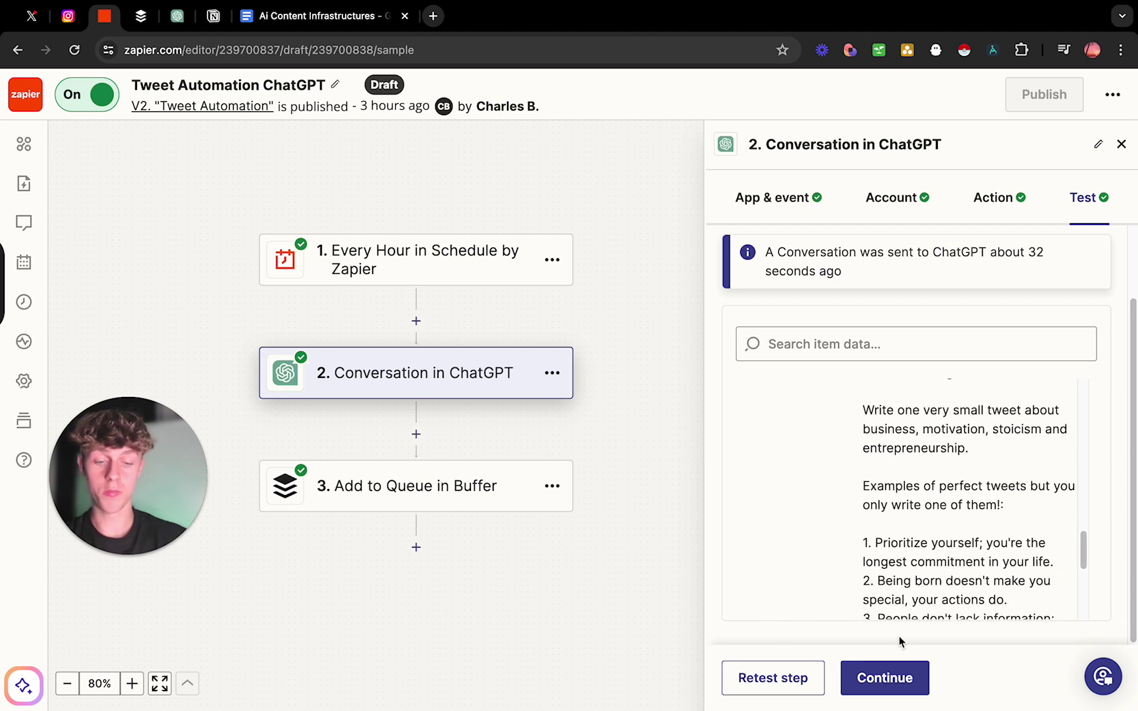
Continue to the Add to Queue step, view the scheduled posts in Buffer, and return to Zapier
{"action": "left_click", "coordinate": [885, 679]}
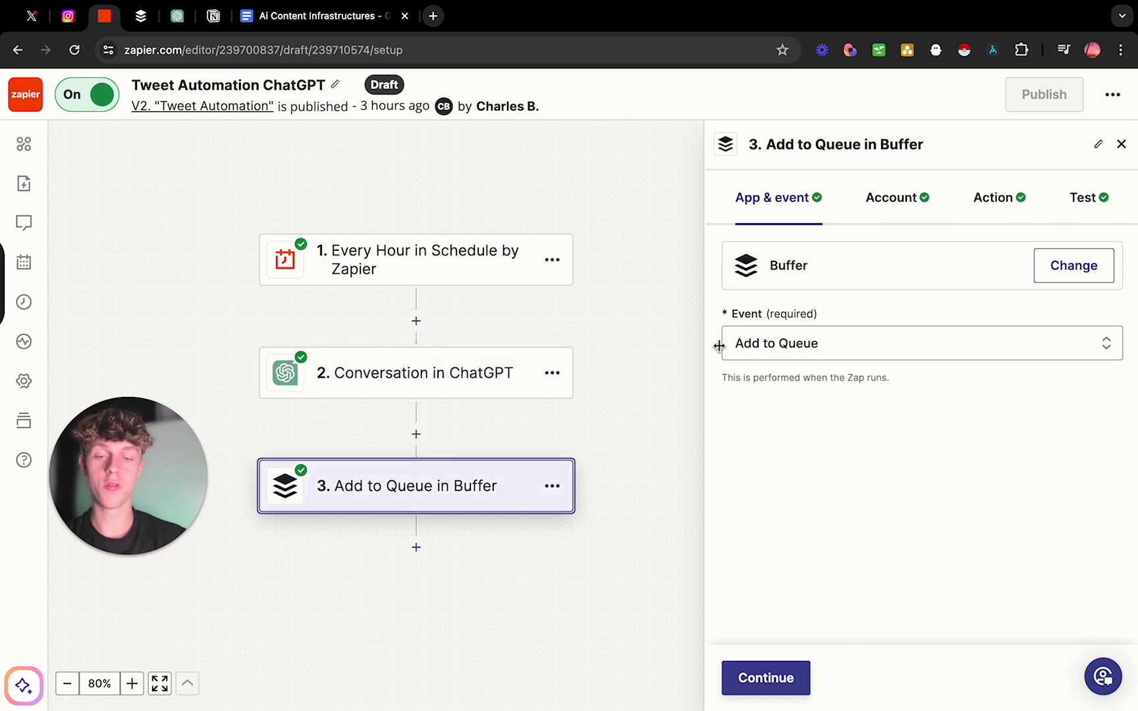
{"action": "left_click", "coordinate": [148, 21]}
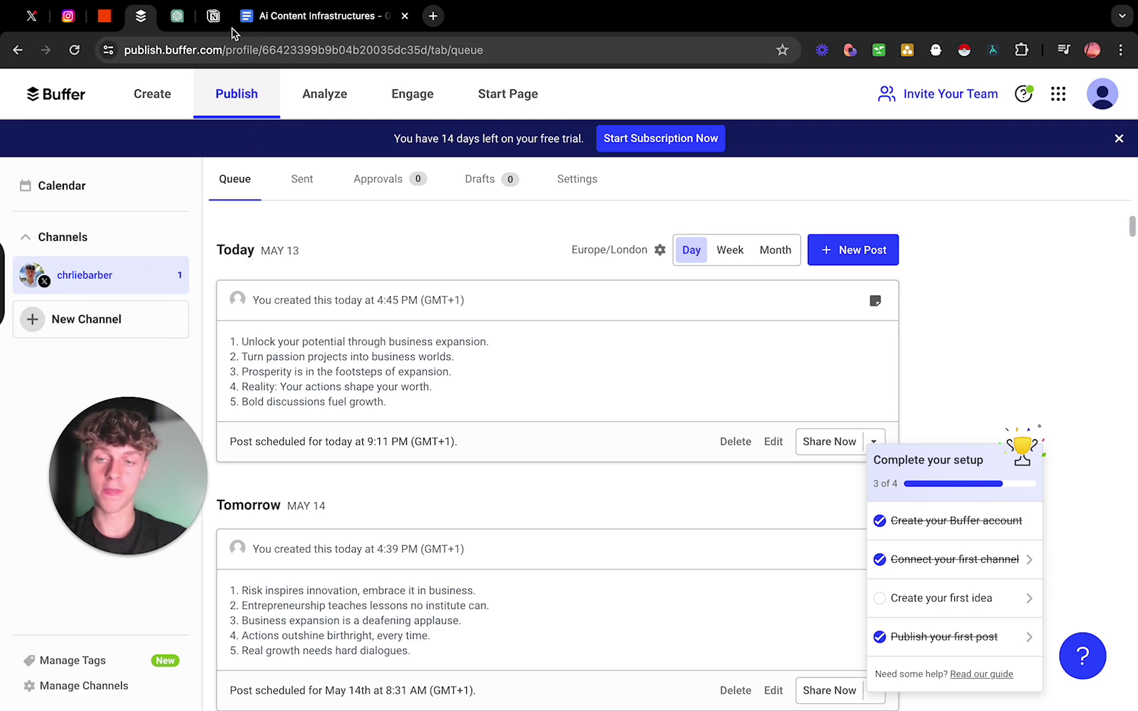
{"action": "left_click", "coordinate": [109, 20]}
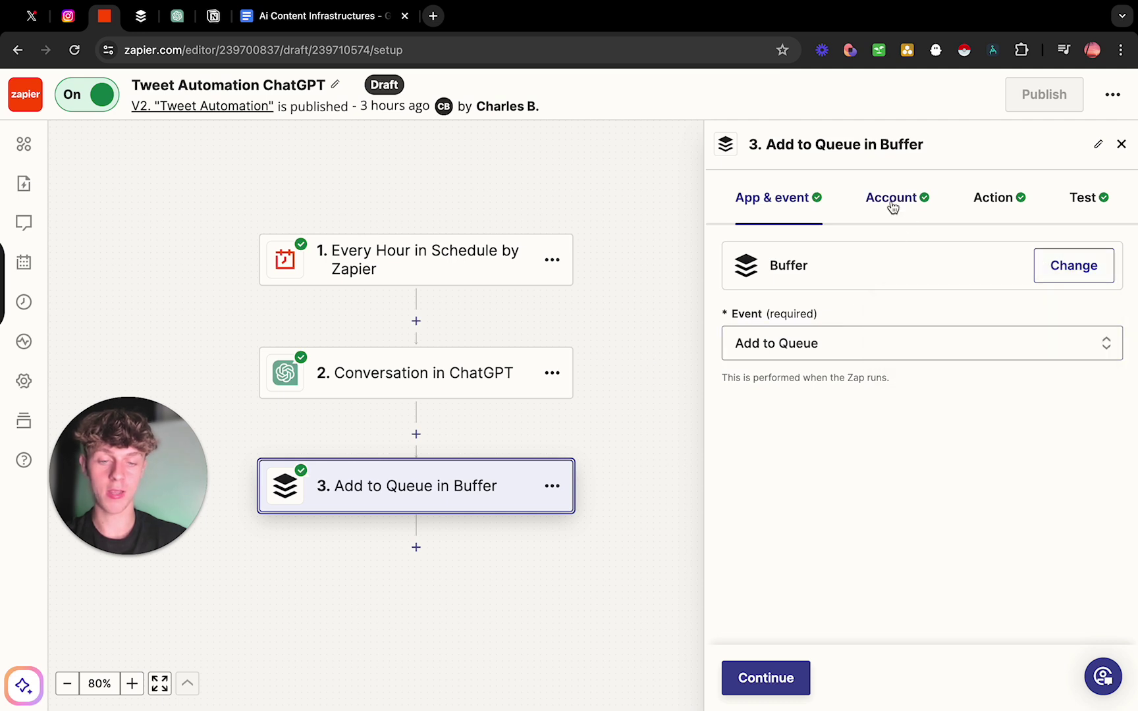
Choose Add to Queue as the Buffer step's event and continue with the connected Buffer account to the action fields
{"action": "left_click", "coordinate": [785, 335]}
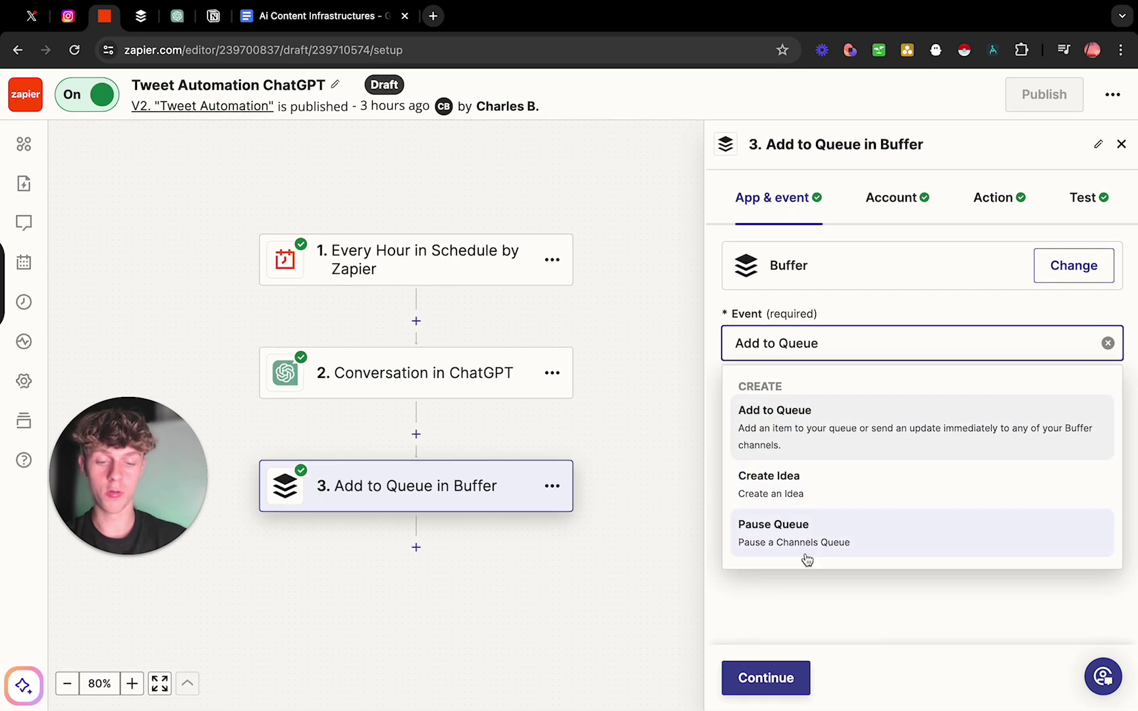
{"action": "left_click", "coordinate": [816, 437]}
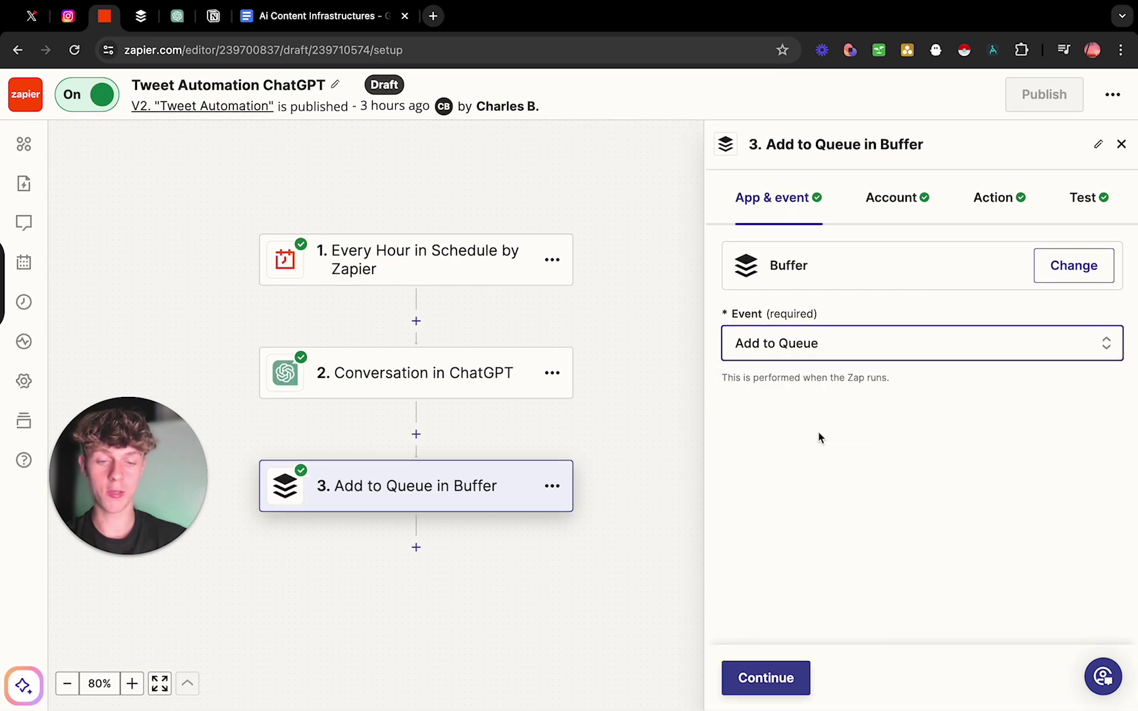
{"action": "left_click", "coordinate": [767, 666]}
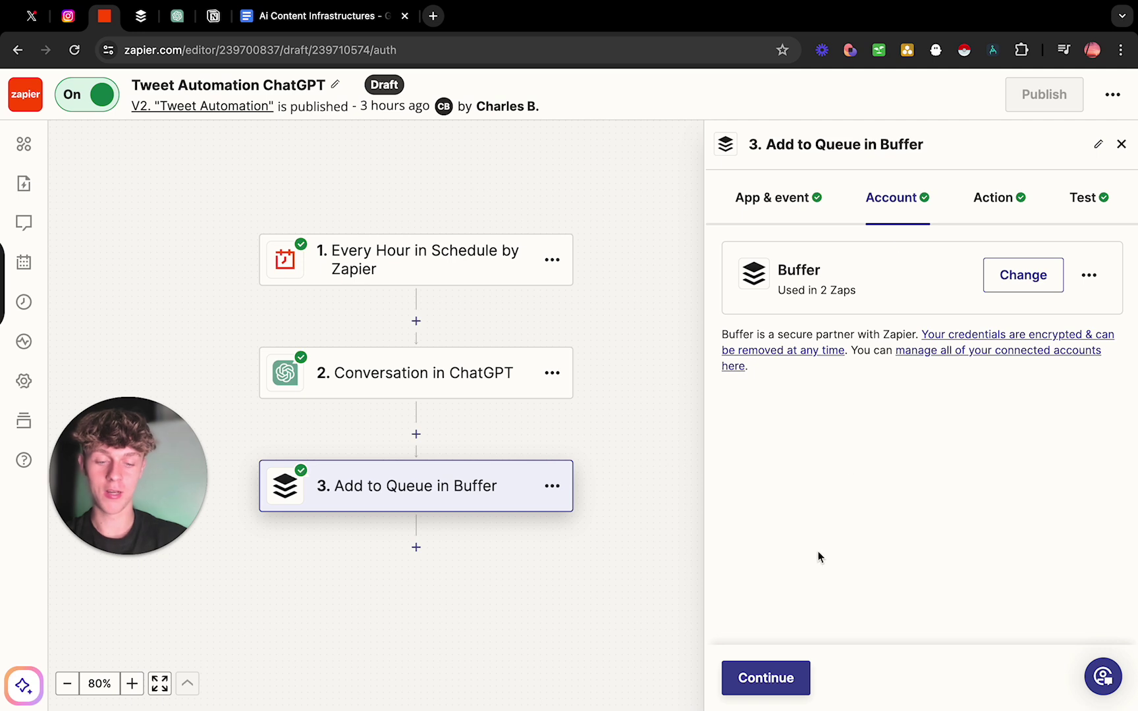
{"action": "left_click", "coordinate": [757, 678]}
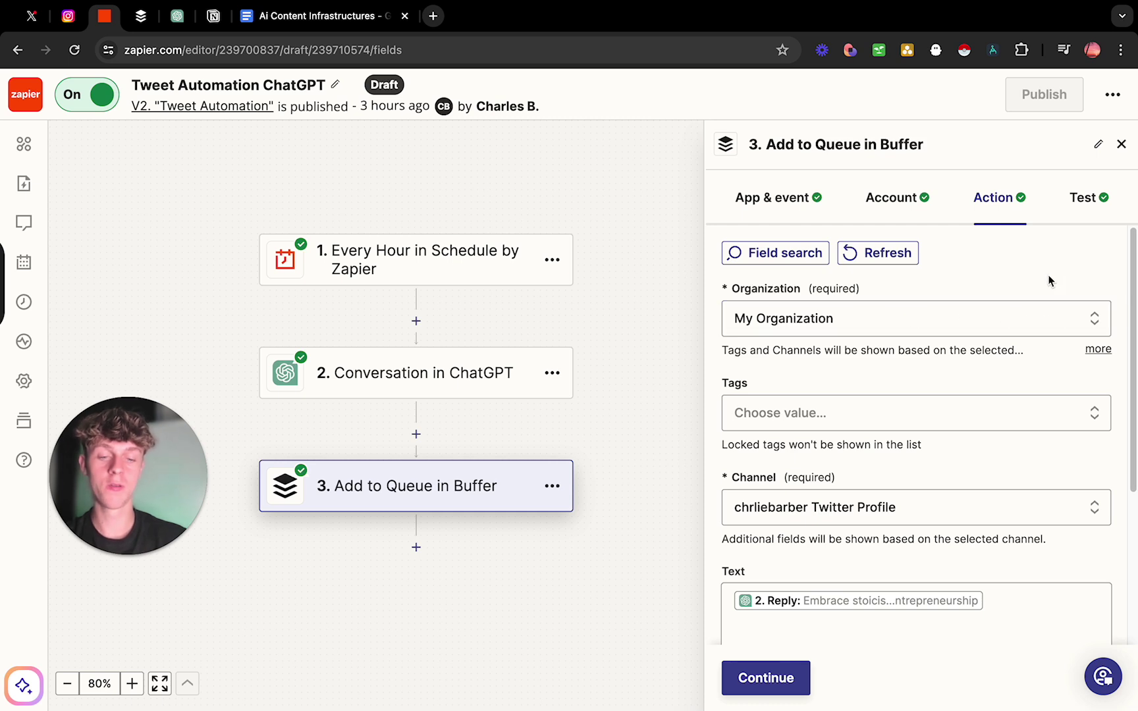
Check the available Organization choices in the Buffer action and close the list without changing the selection
{"action": "scroll", "coordinate": [1047, 278], "scroll_direction": "down", "scroll_amount": 1}
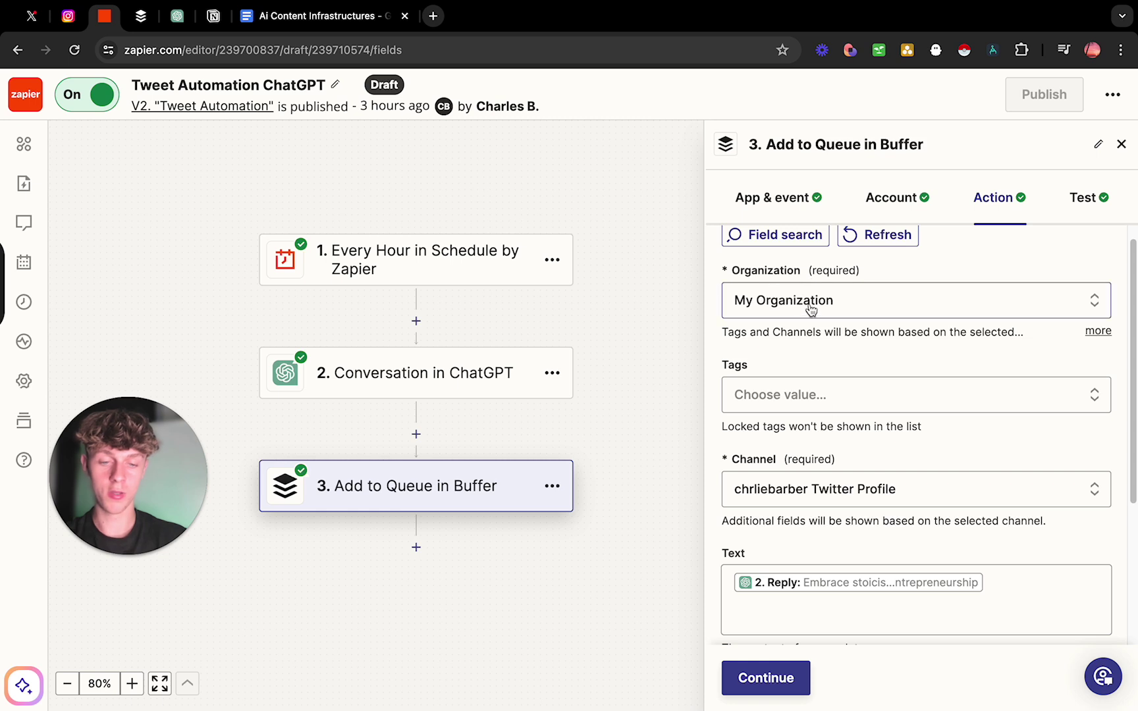
{"action": "left_click", "coordinate": [952, 303]}
{"action": "scroll", "coordinate": [856, 500], "scroll_direction": "down", "scroll_amount": 2}
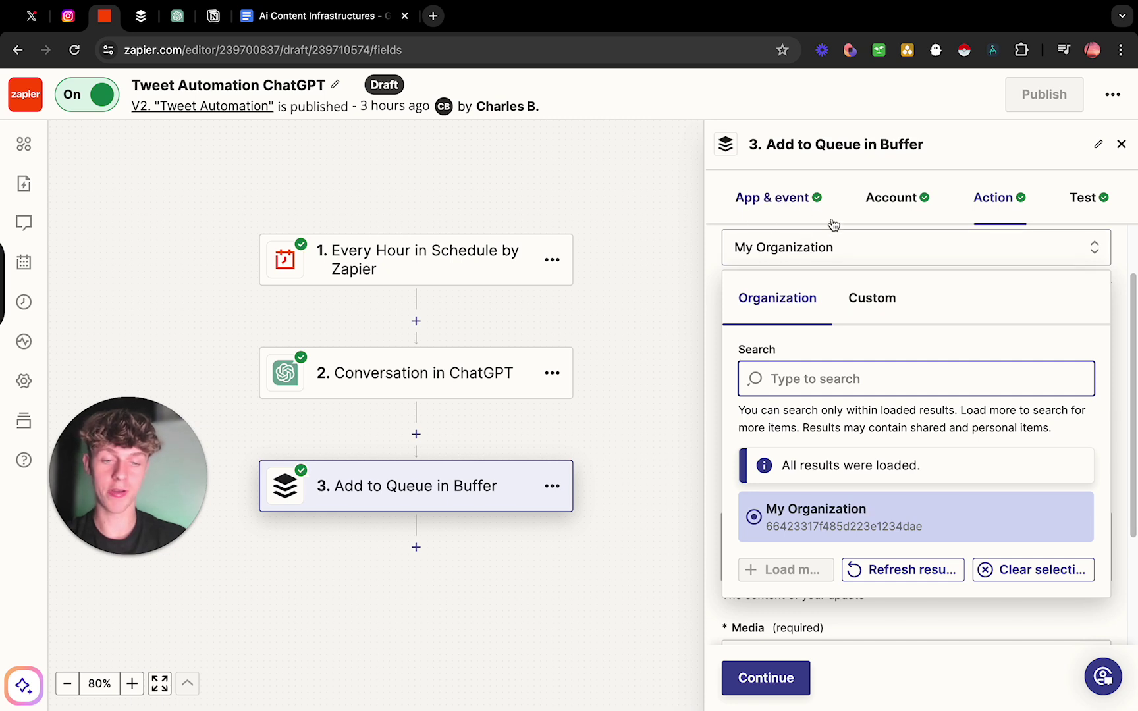
{"action": "left_click", "coordinate": [1120, 279]}
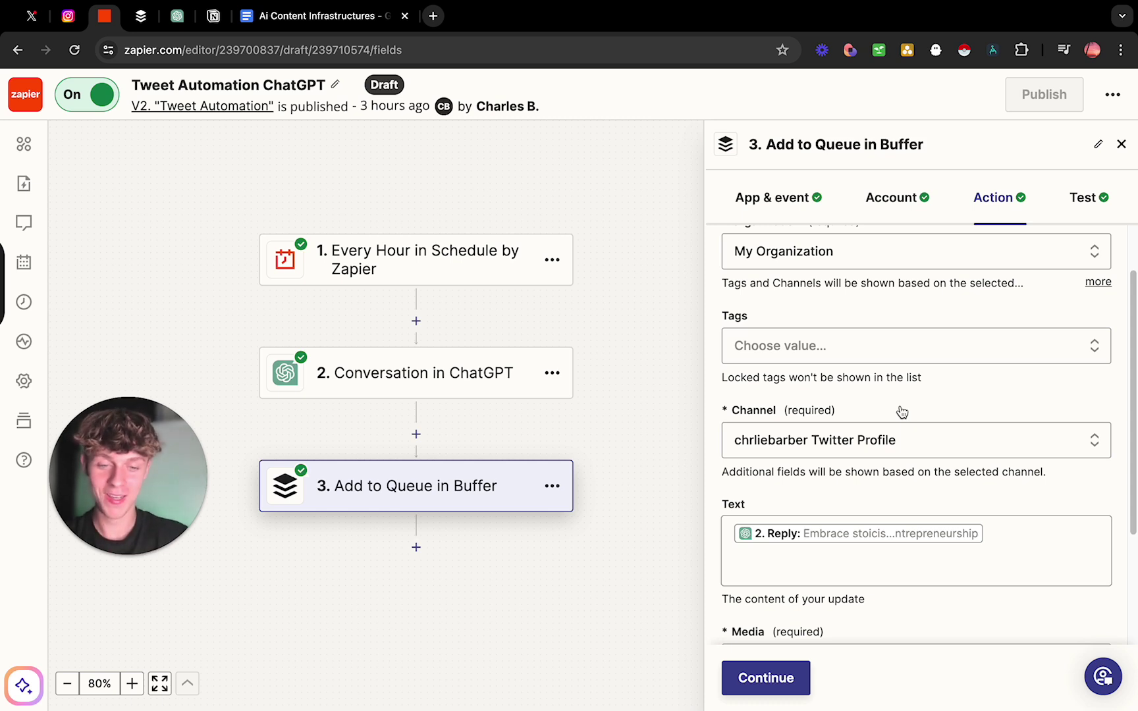
Set the Buffer action's Channel to the connected Twitter profile
{"action": "scroll", "coordinate": [902, 412], "scroll_direction": "up", "scroll_amount": 1}
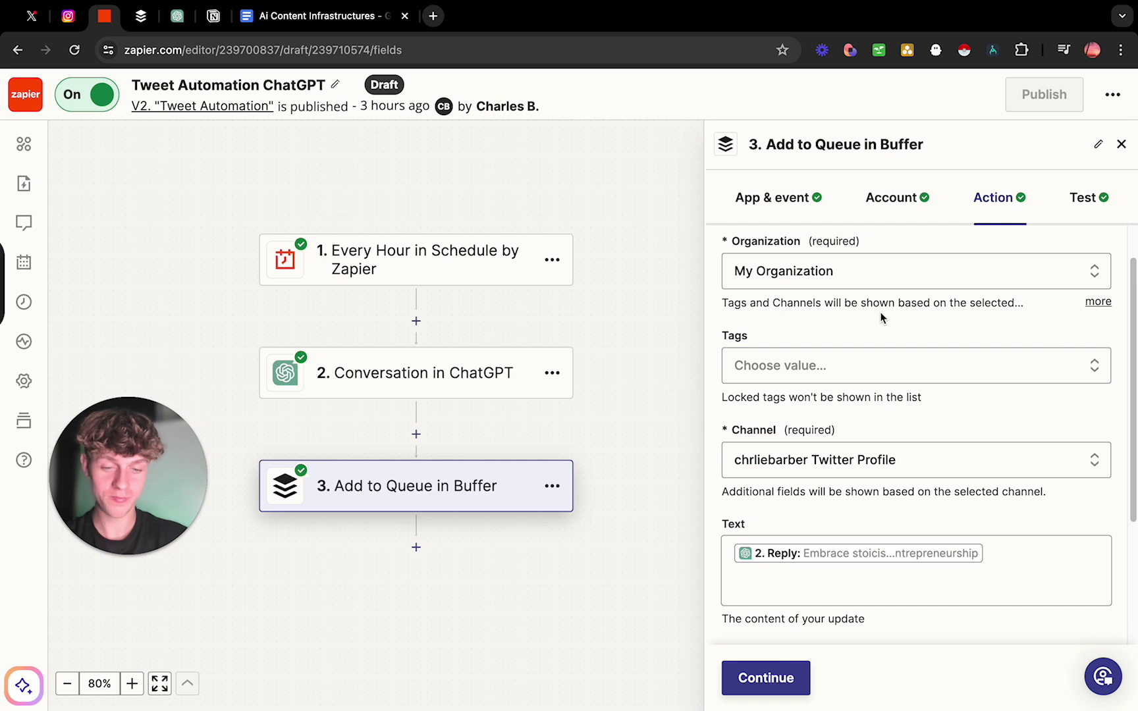
{"action": "scroll", "coordinate": [881, 316], "scroll_direction": "down", "scroll_amount": 1}
{"action": "scroll", "coordinate": [834, 349], "scroll_direction": "down", "scroll_amount": 3}
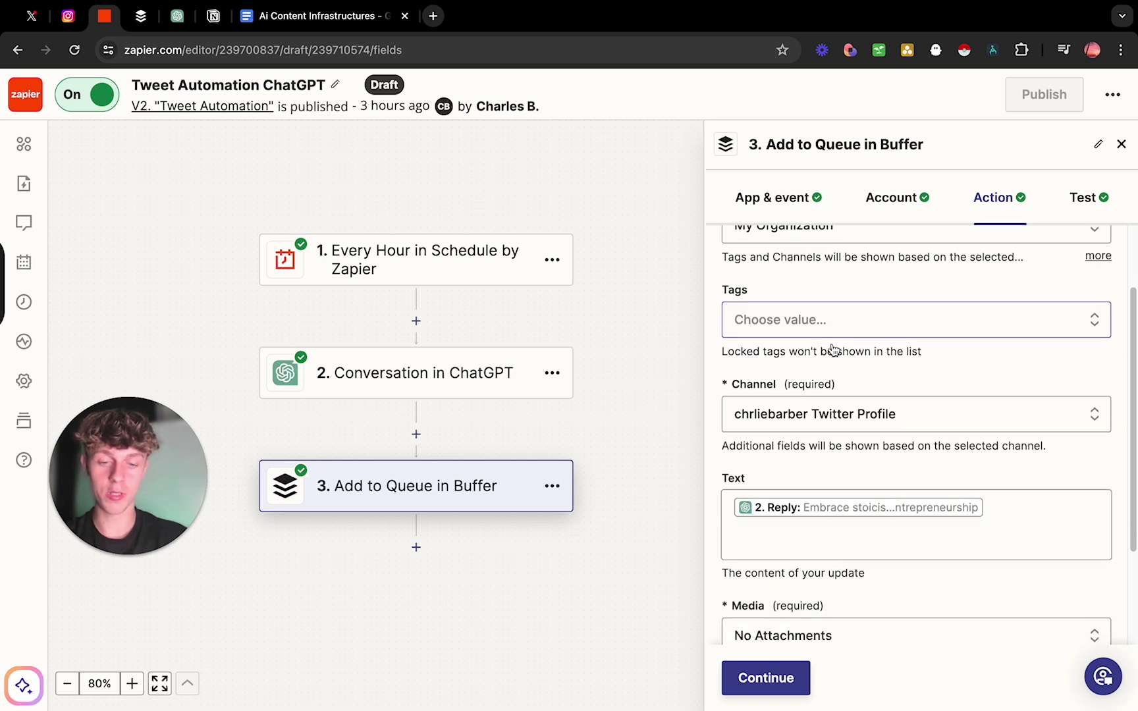
{"action": "left_click", "coordinate": [809, 375]}
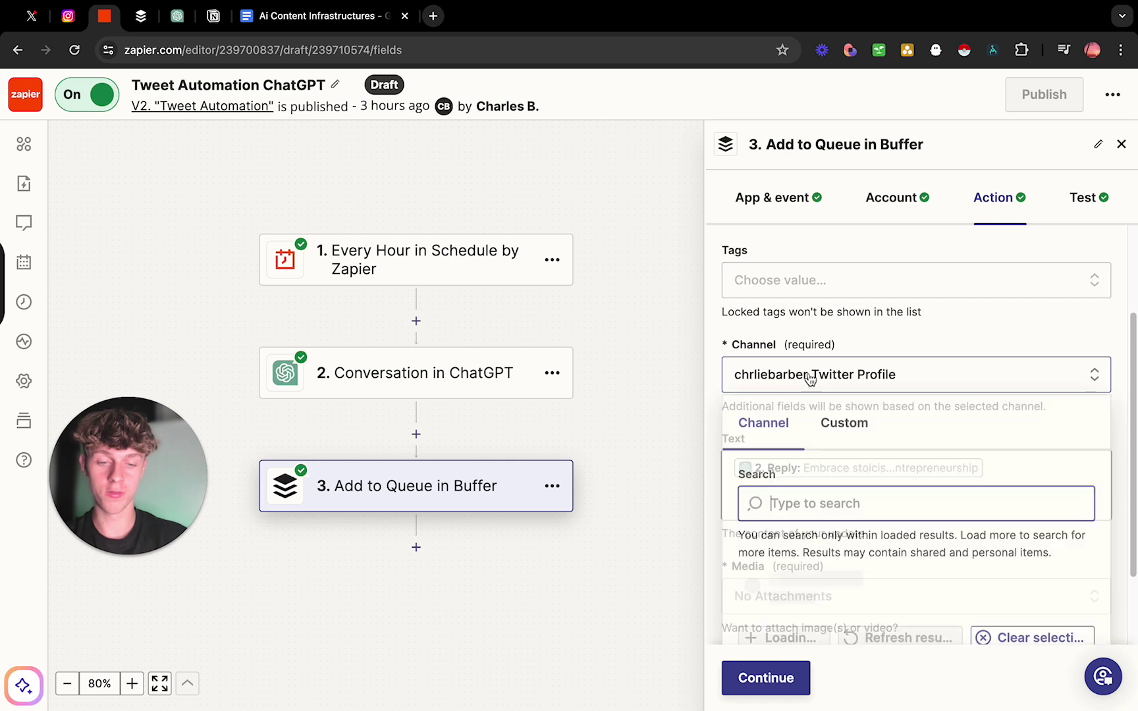
{"action": "scroll", "coordinate": [778, 478], "scroll_direction": "down", "scroll_amount": 5}
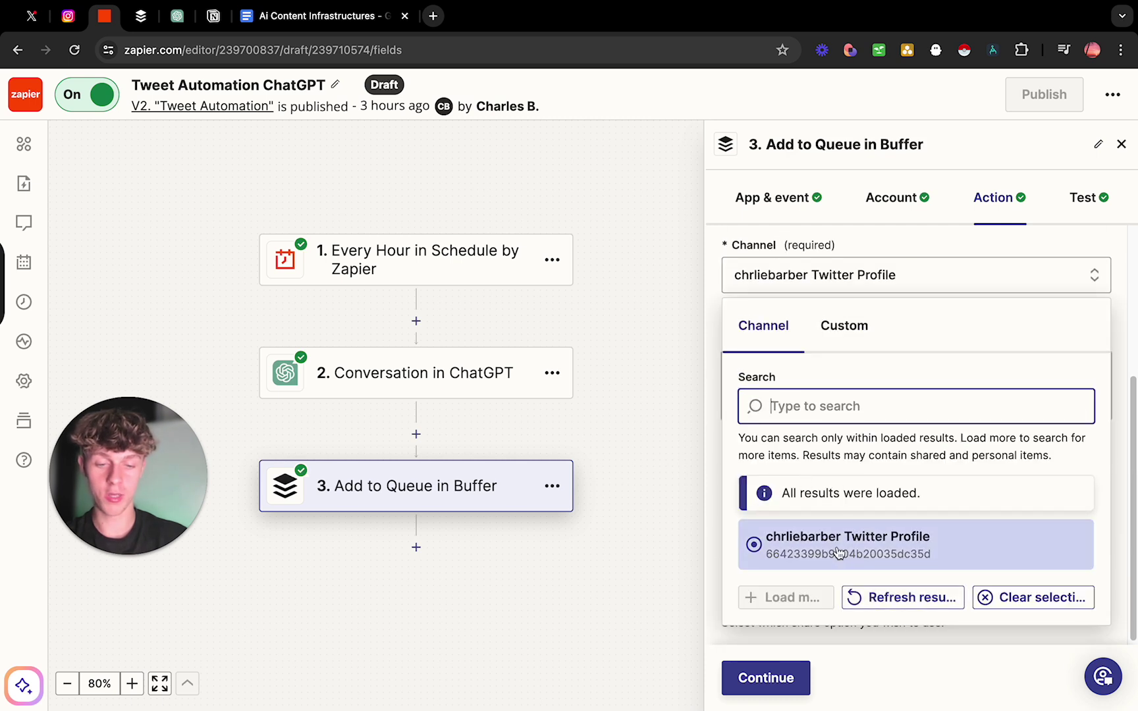
{"action": "left_click", "coordinate": [860, 535]}
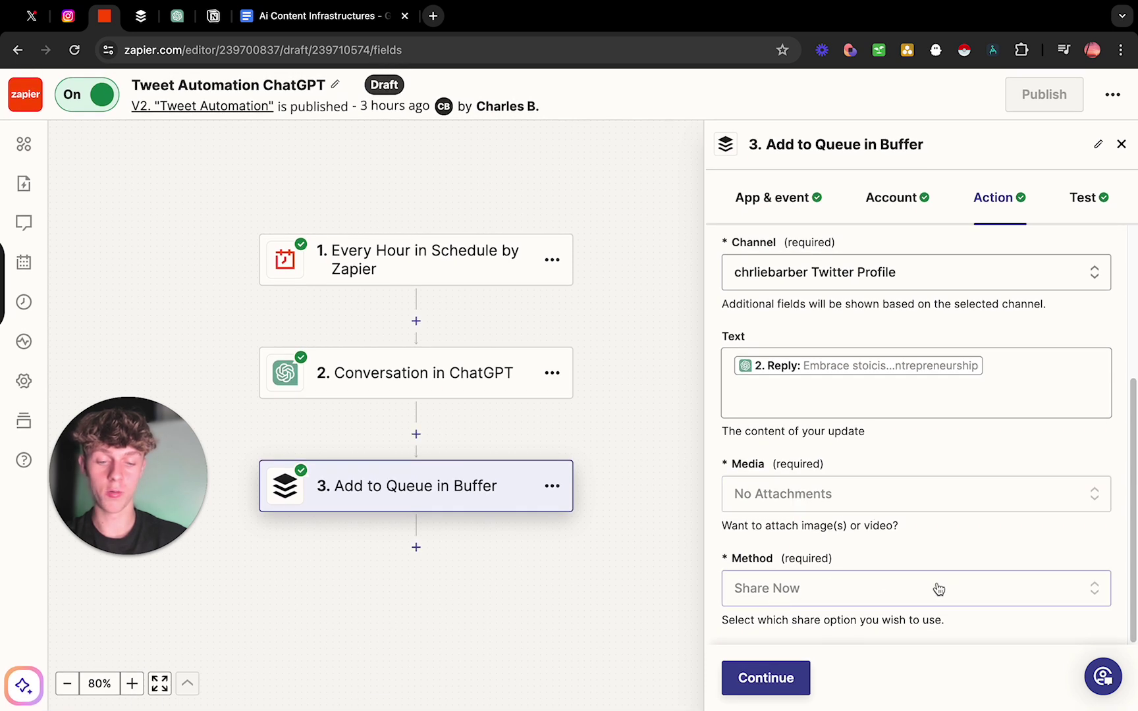
Set the Buffer action's Media to No Attachments and its Method to Share Now
{"action": "left_click", "coordinate": [853, 495]}
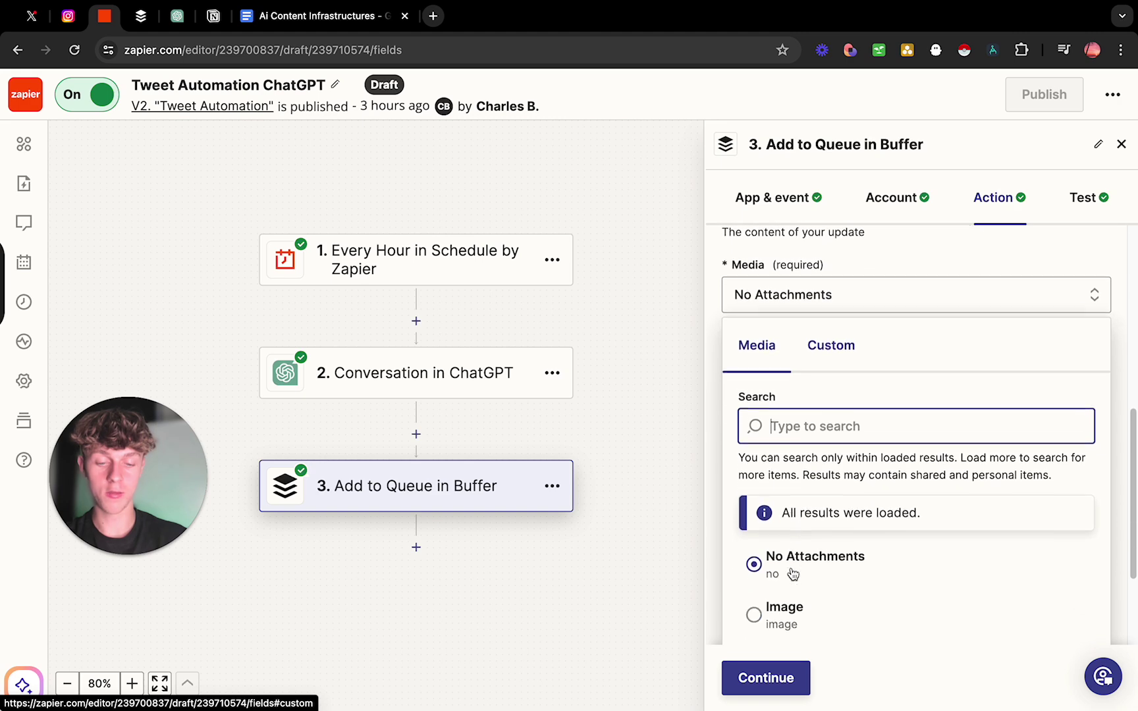
{"action": "left_click", "coordinate": [818, 564]}
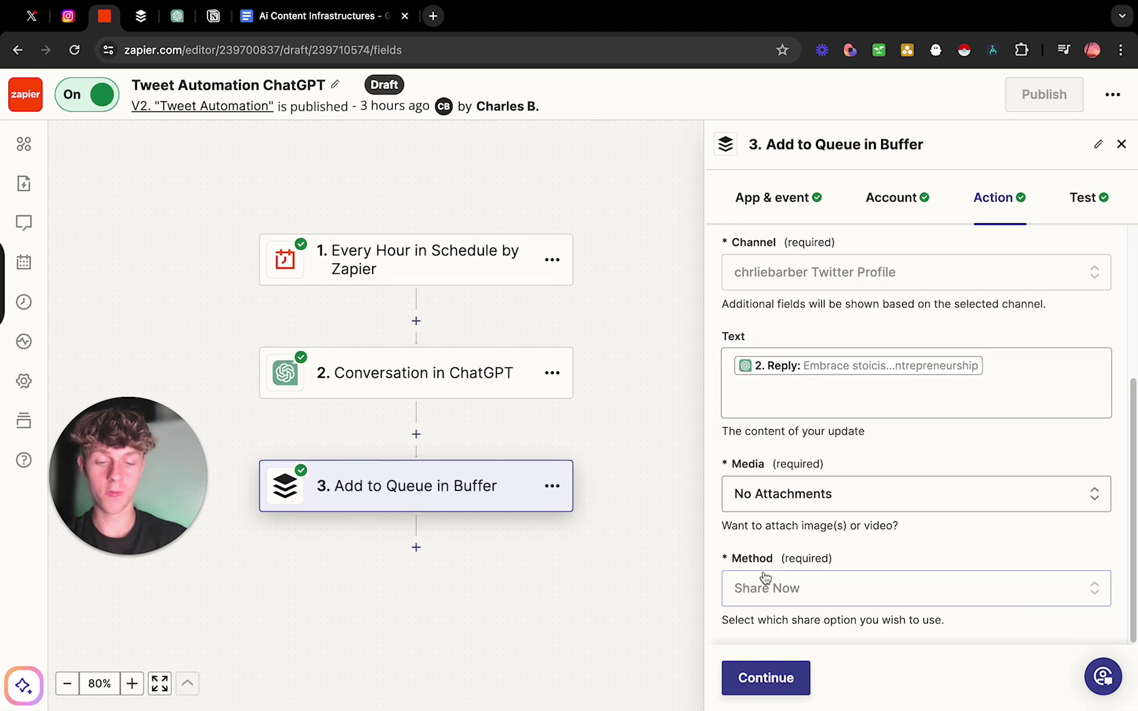
{"action": "left_click", "coordinate": [789, 590]}
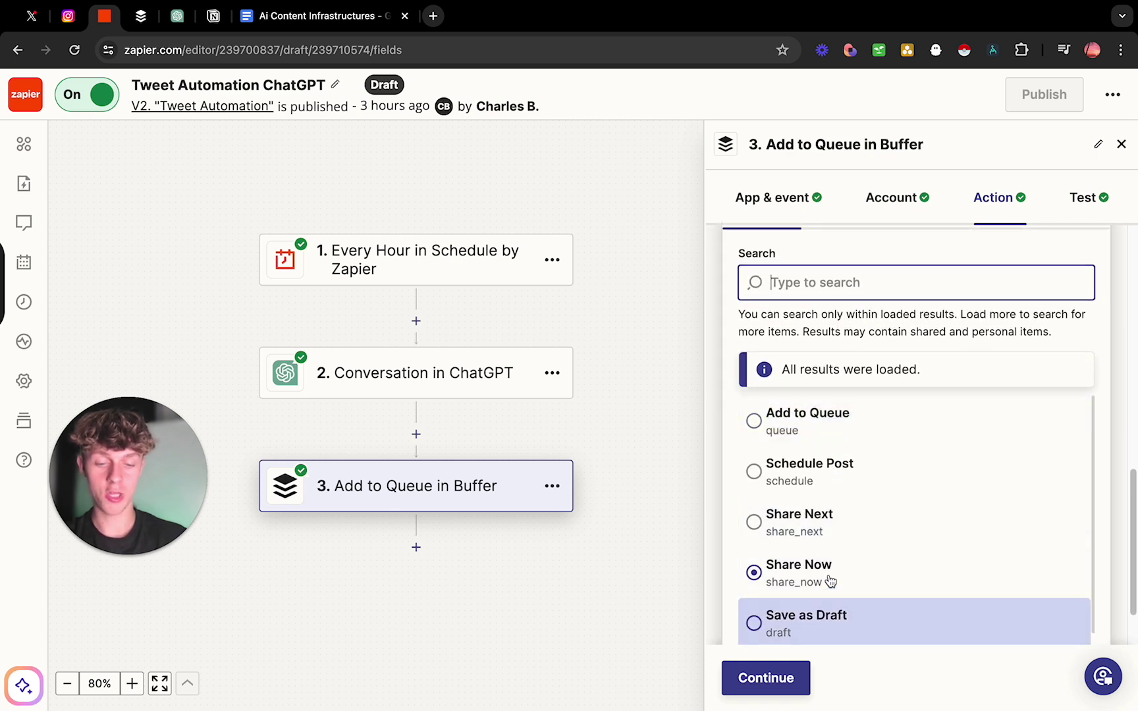
{"action": "left_click", "coordinate": [822, 573]}
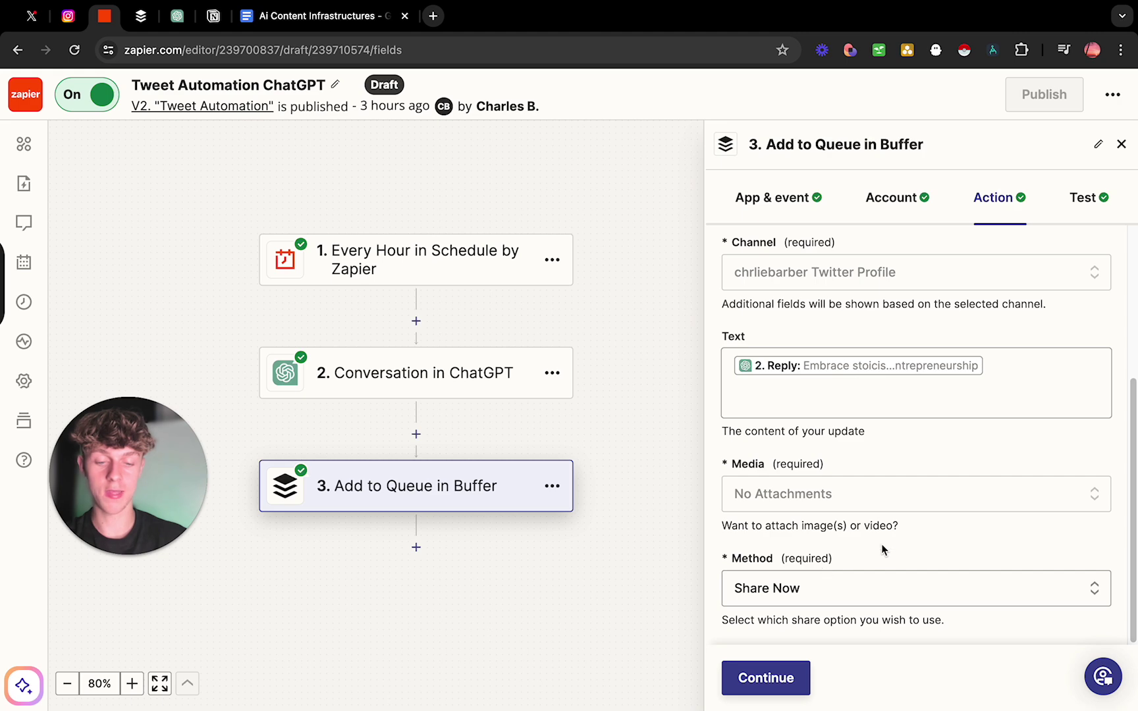
Use the Reply from the Conversation in ChatGPT step as the Buffer action's Text and close the data list
{"action": "scroll", "coordinate": [904, 535], "scroll_direction": "up", "scroll_amount": 2}
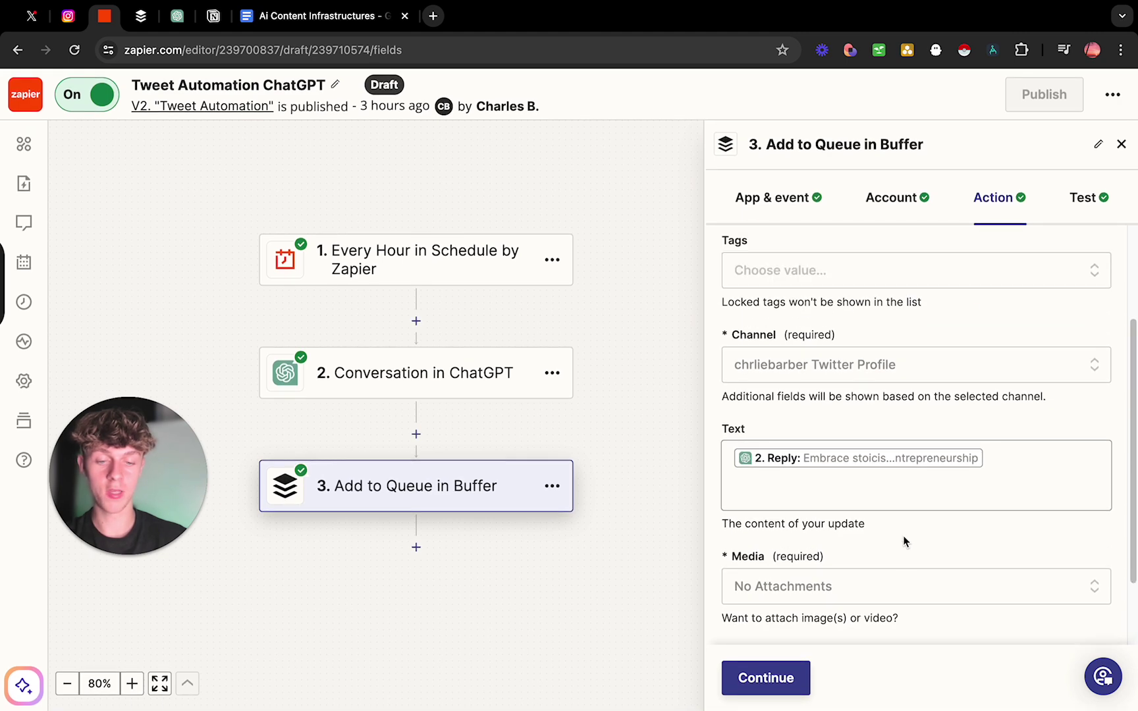
{"action": "left_click", "coordinate": [773, 459]}
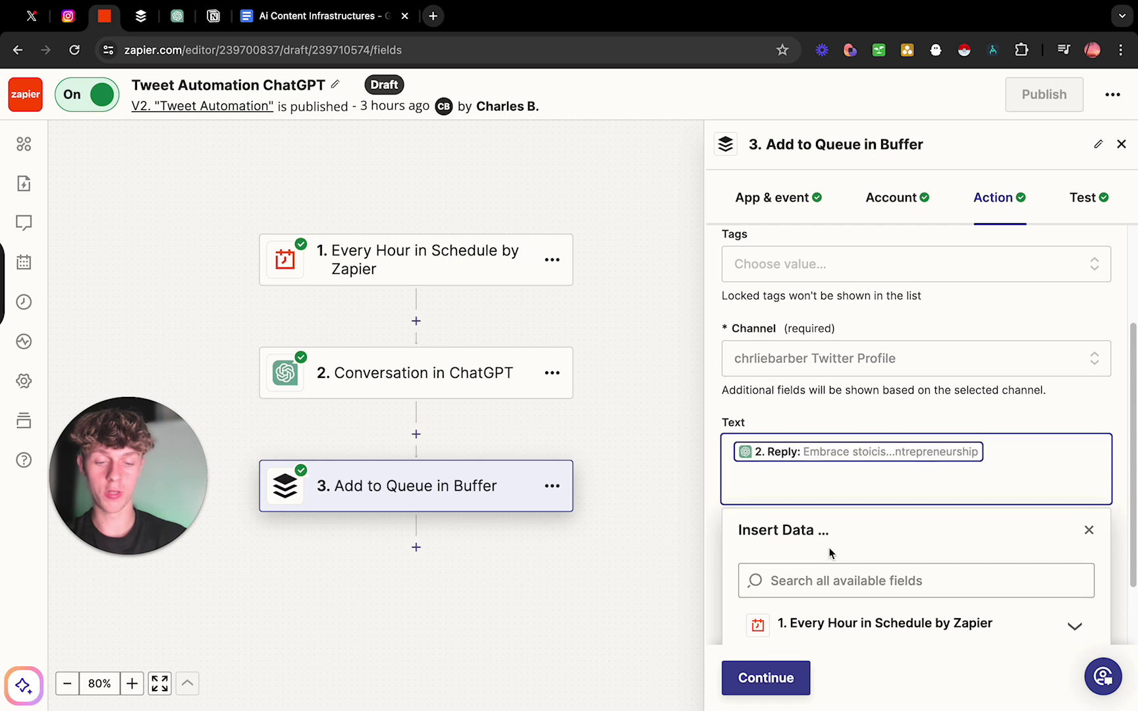
{"action": "scroll", "coordinate": [827, 554], "scroll_direction": "down", "scroll_amount": 3}
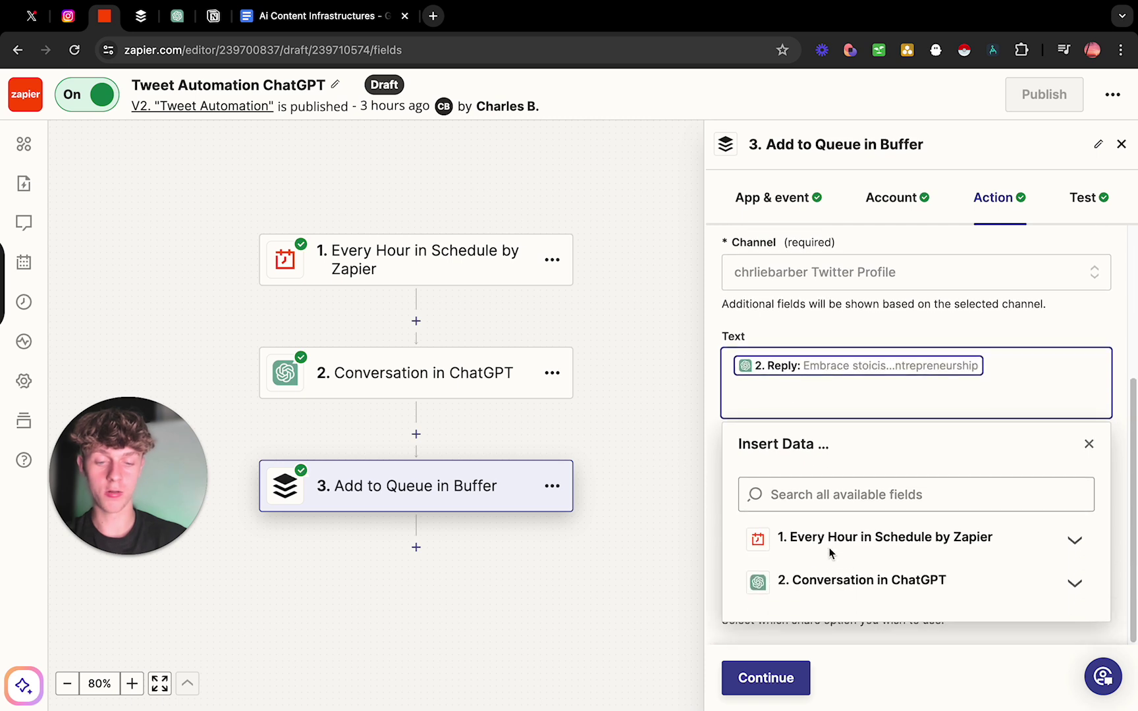
{"action": "left_click", "coordinate": [839, 581]}
{"action": "scroll", "coordinate": [838, 581], "scroll_direction": "down", "scroll_amount": 3}
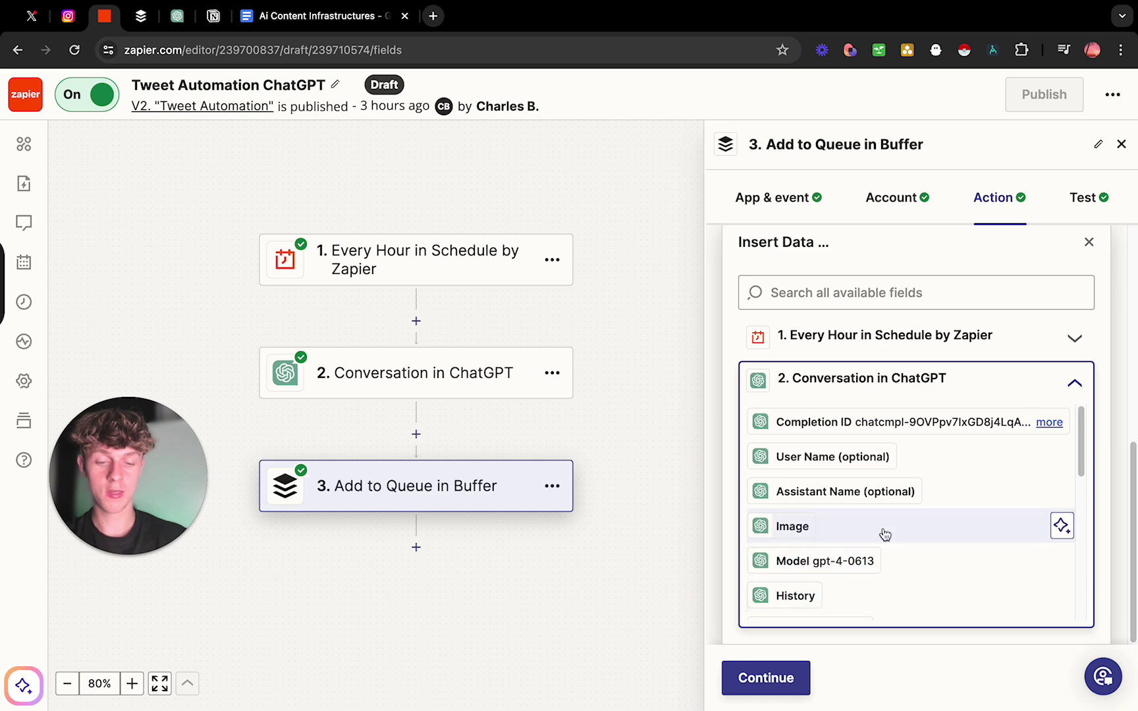
{"action": "scroll", "coordinate": [884, 533], "scroll_direction": "down", "scroll_amount": 6}
{"action": "scroll", "coordinate": [884, 534], "scroll_direction": "down", "scroll_amount": 3}
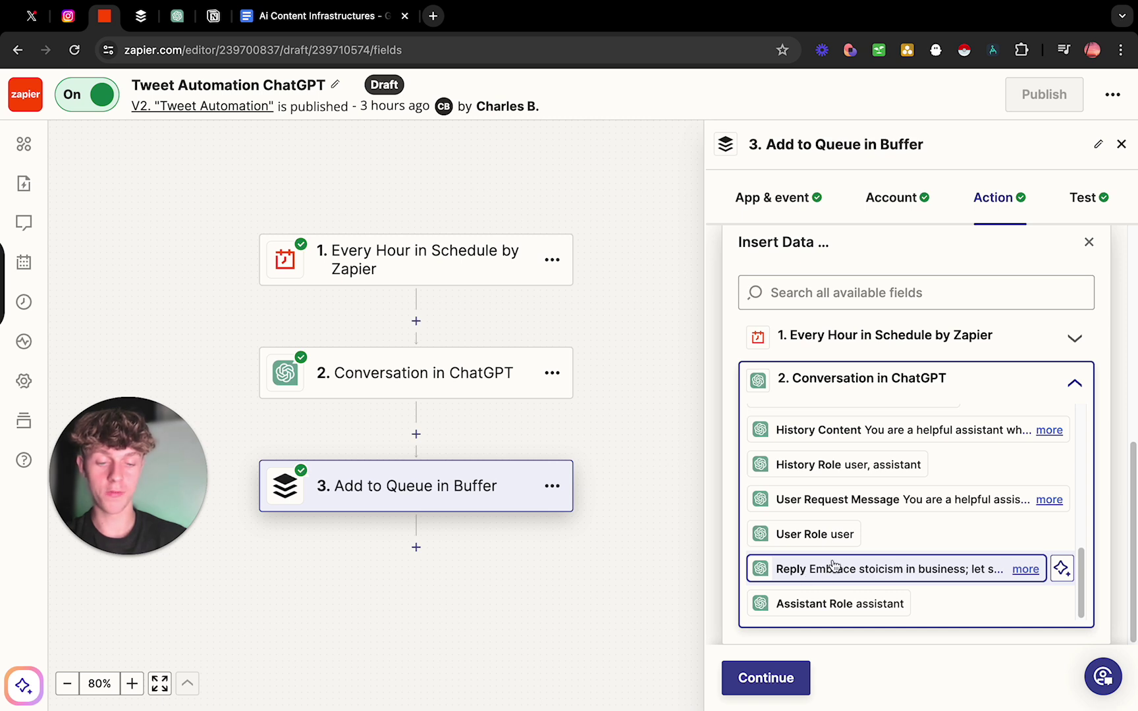
{"action": "left_click", "coordinate": [833, 570]}
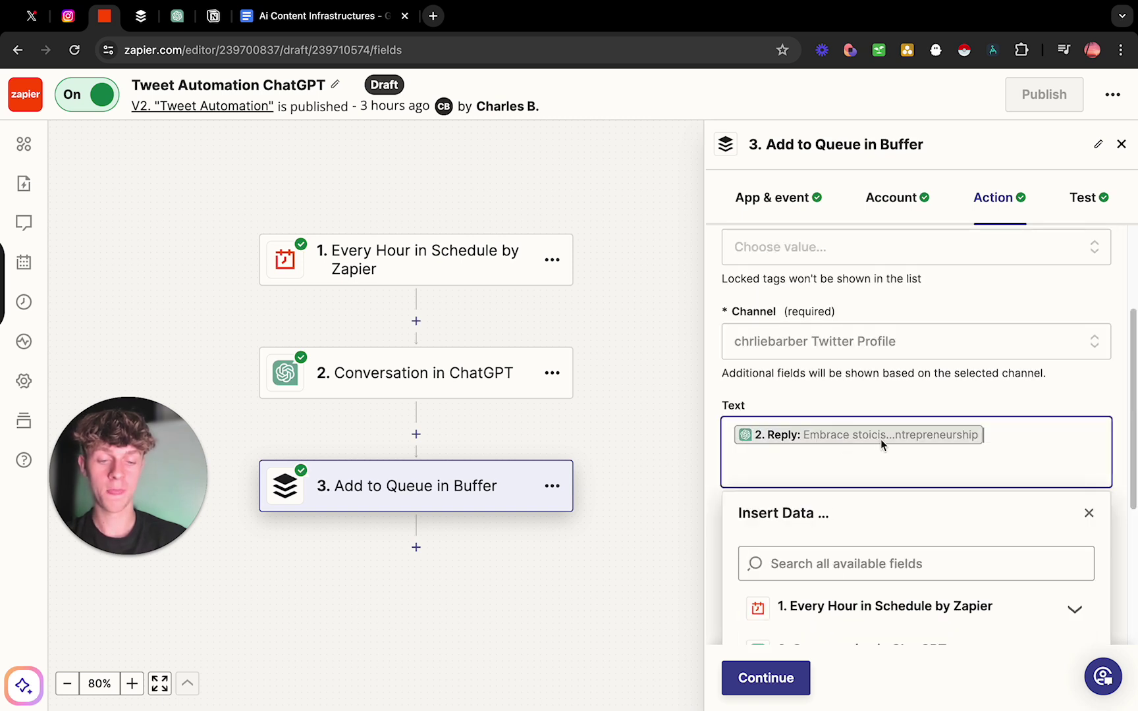
{"action": "scroll", "coordinate": [936, 514], "scroll_direction": "down", "scroll_amount": 3}
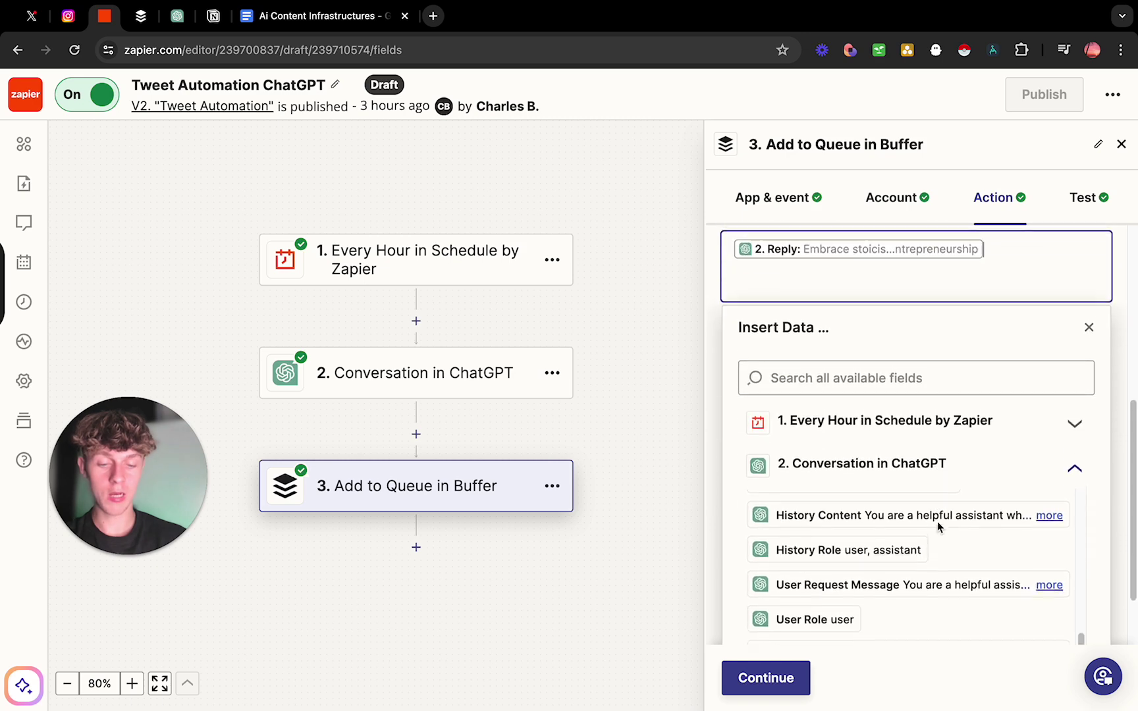
{"action": "scroll", "coordinate": [937, 521], "scroll_direction": "down", "scroll_amount": 2}
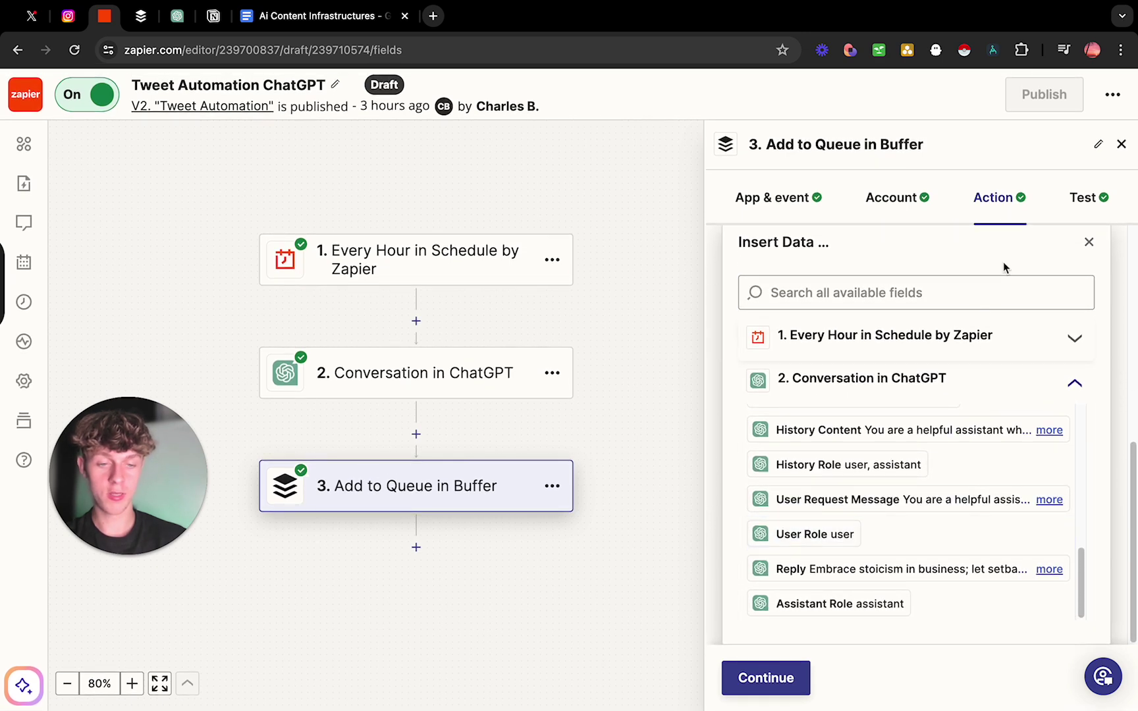
{"action": "left_click", "coordinate": [1089, 241]}
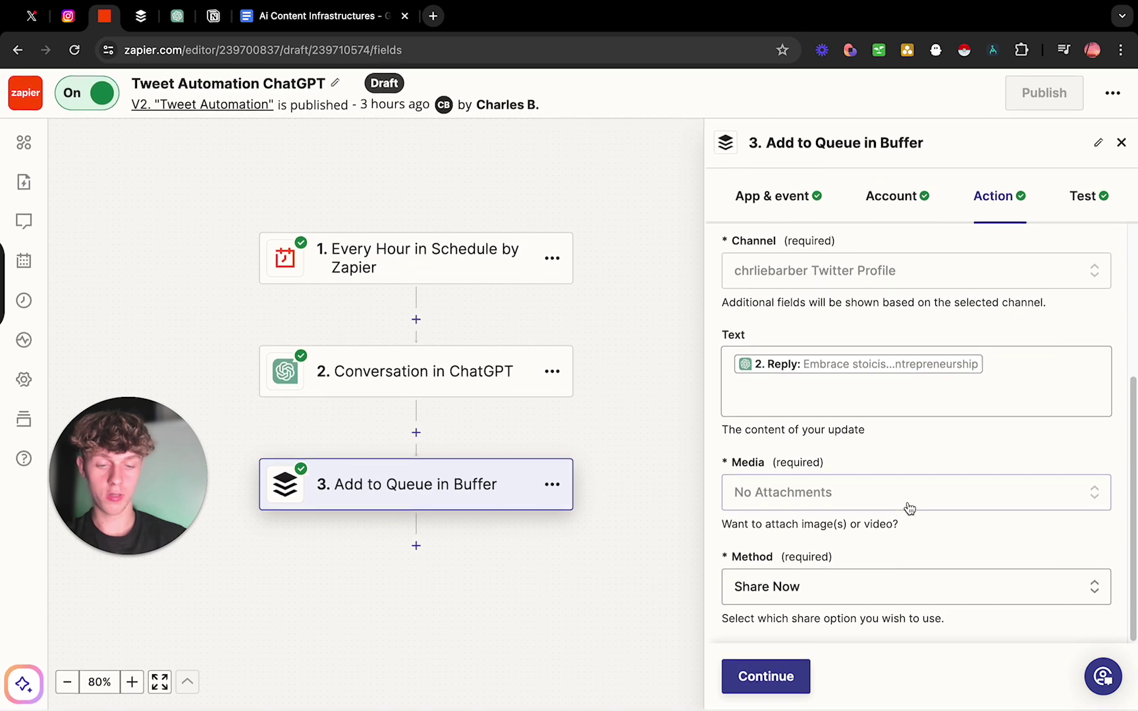
Review the Buffer action fields, continue to the test, and retest the step to send an update to Buffer
{"action": "scroll", "coordinate": [919, 415], "scroll_direction": "up", "scroll_amount": 4}
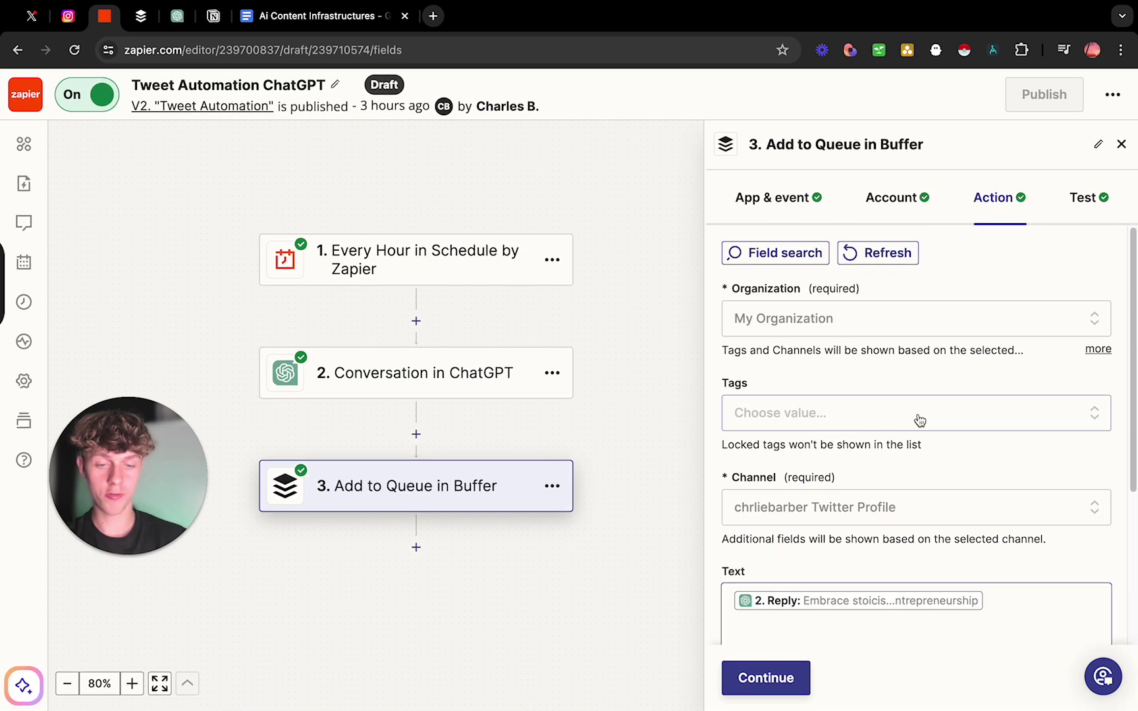
{"action": "scroll", "coordinate": [872, 461], "scroll_direction": "down", "scroll_amount": 4}
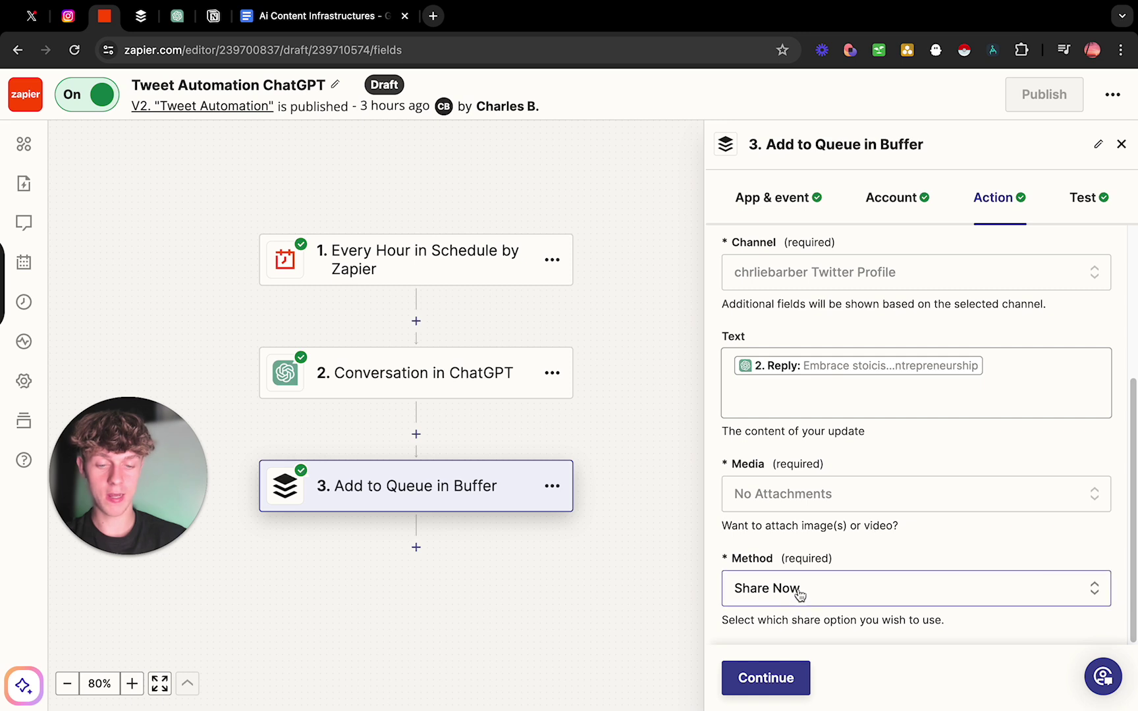
{"action": "scroll", "coordinate": [821, 487], "scroll_direction": "up", "scroll_amount": 2}
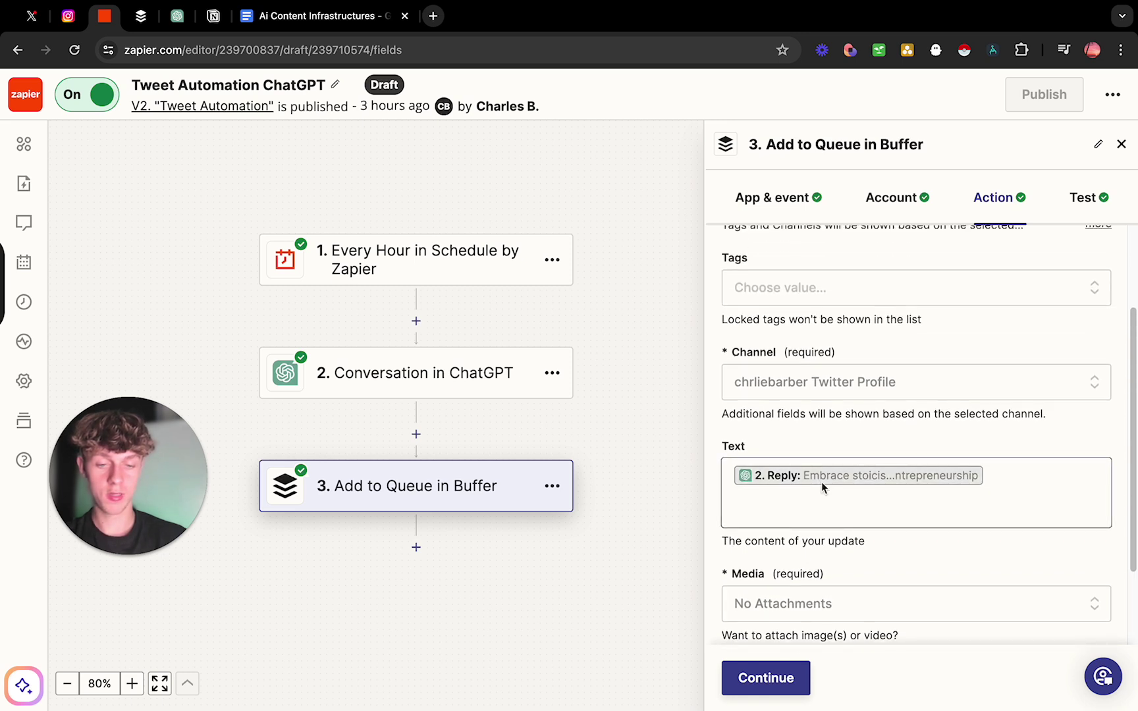
{"action": "scroll", "coordinate": [821, 488], "scroll_direction": "up", "scroll_amount": 1}
{"action": "left_click", "coordinate": [766, 678]}
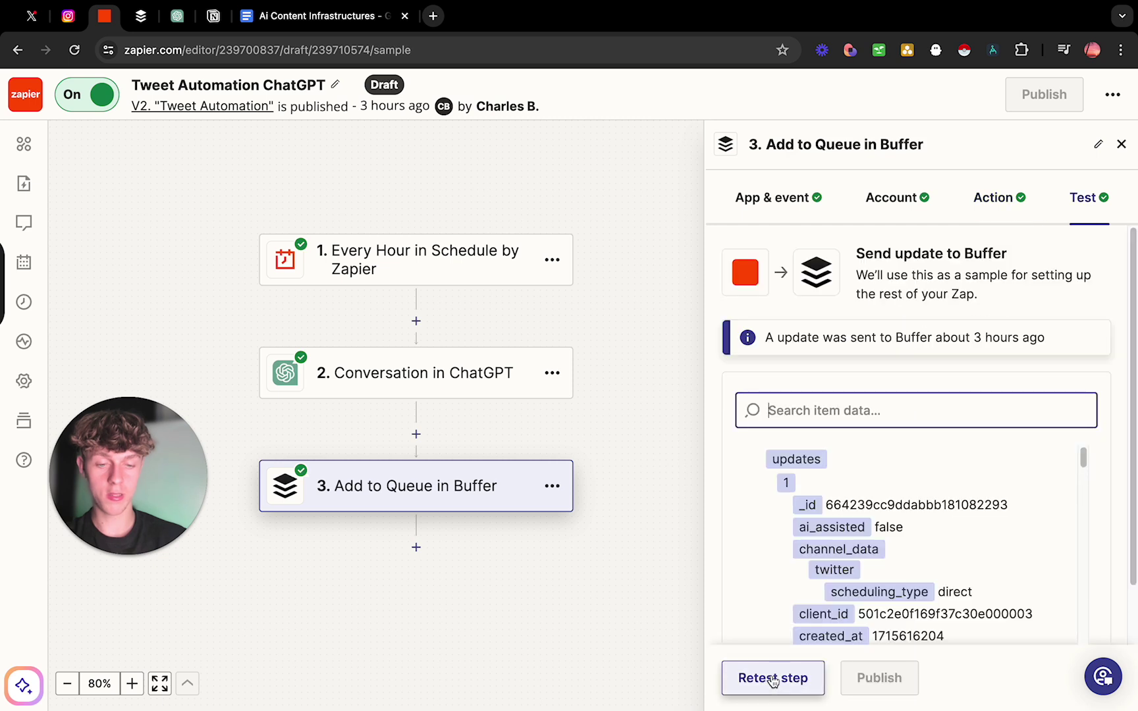
{"action": "scroll", "coordinate": [807, 646], "scroll_direction": "down", "scroll_amount": 3}
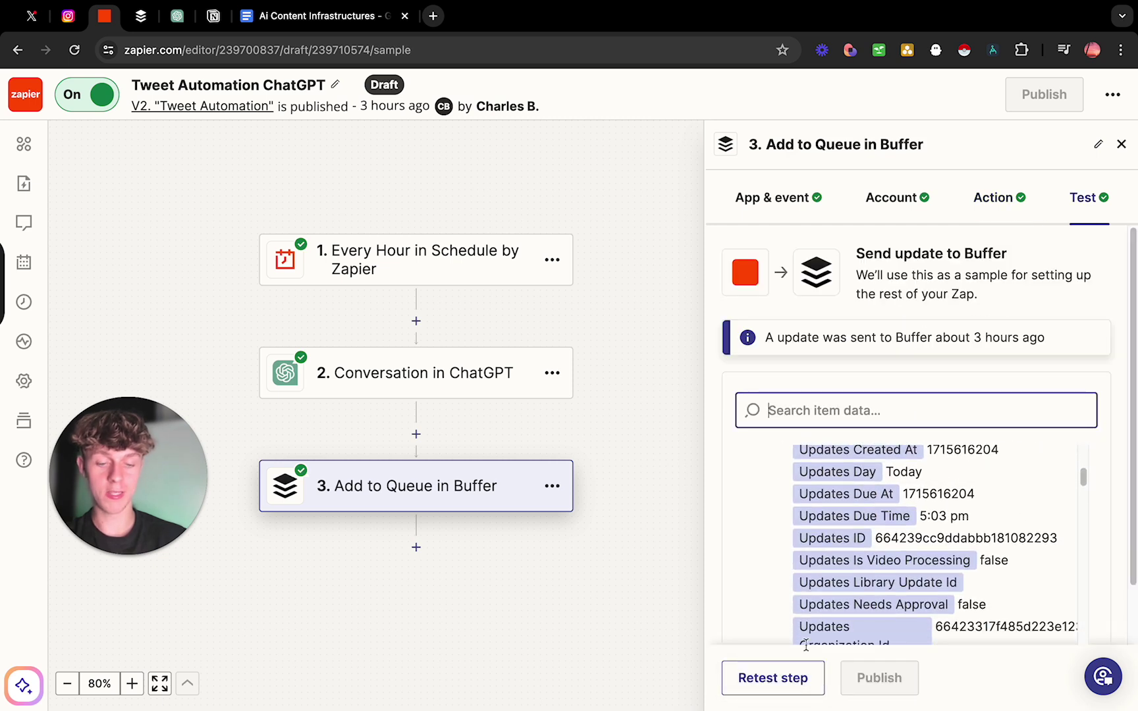
{"action": "left_click", "coordinate": [767, 679]}
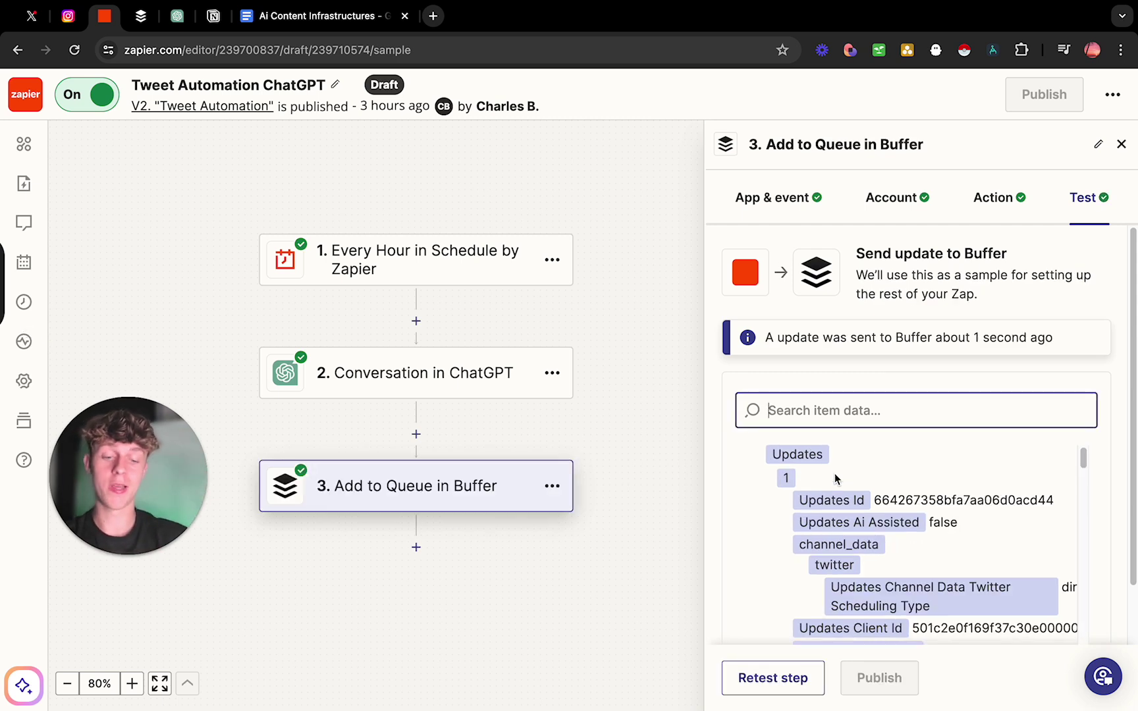
Examine the new Buffer test result's data through the Updates Shared Now and statistics fields
{"action": "scroll", "coordinate": [887, 513], "scroll_direction": "down", "scroll_amount": 3}
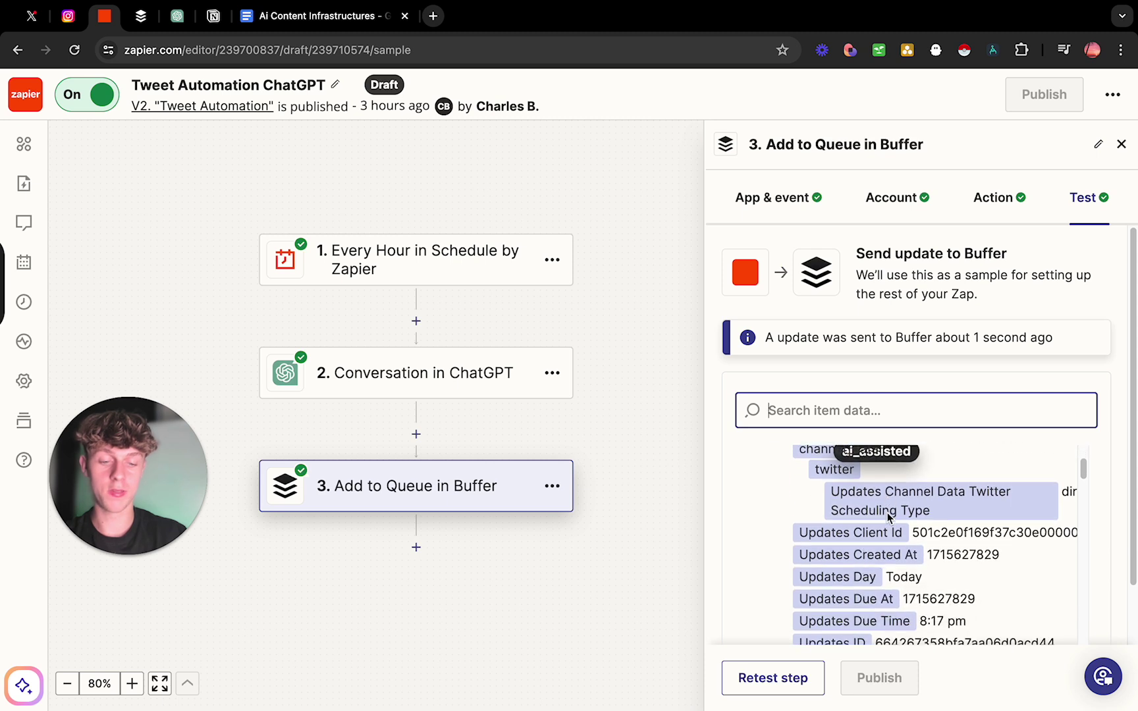
{"action": "scroll", "coordinate": [887, 512], "scroll_direction": "down", "scroll_amount": 10}
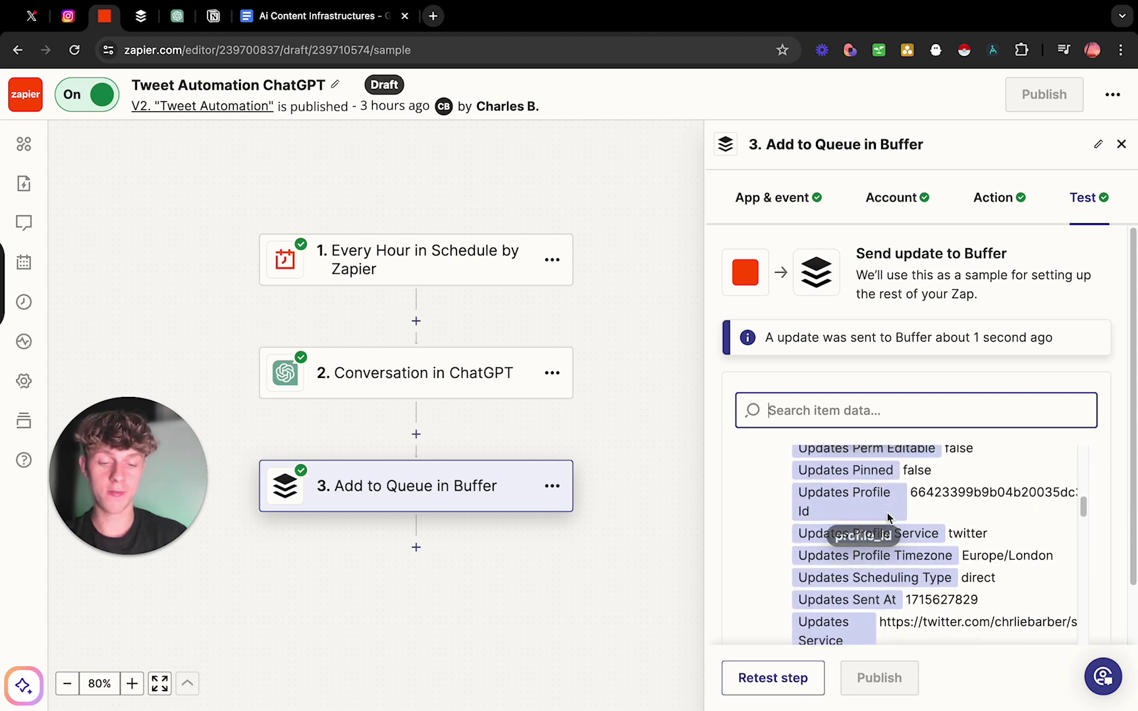
{"action": "scroll", "coordinate": [887, 517], "scroll_direction": "down", "scroll_amount": 8}
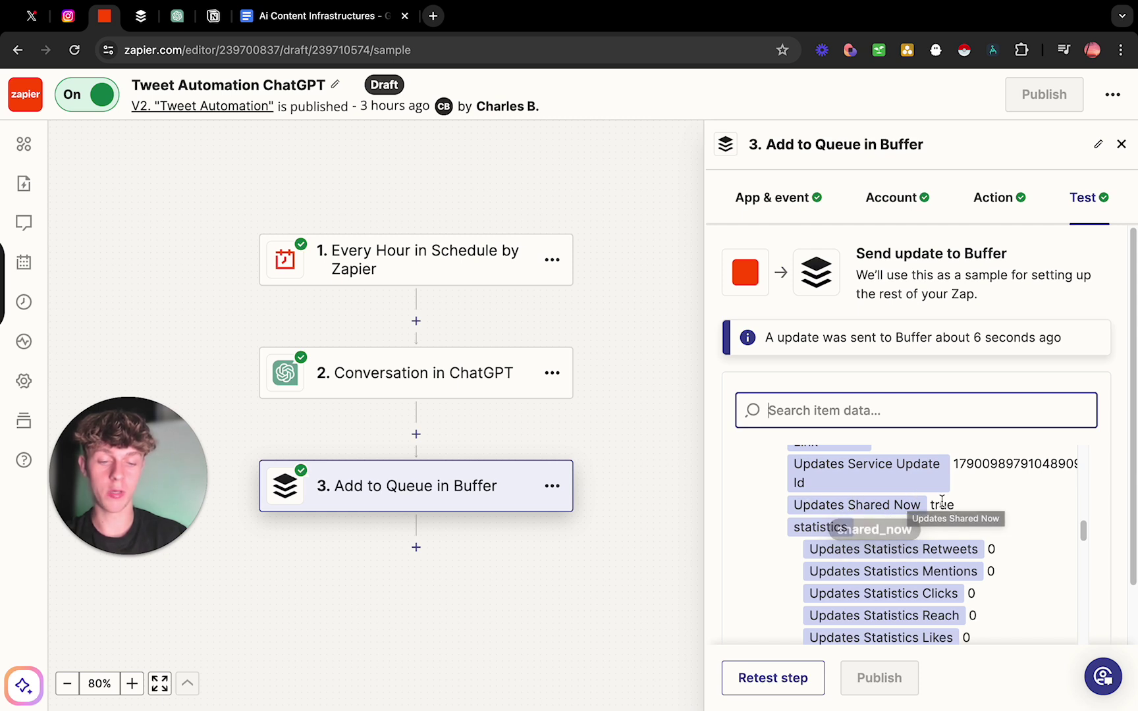
Switch to X, open the account's own profile, and look at its latest automated tweets
{"action": "left_click", "coordinate": [32, 16]}
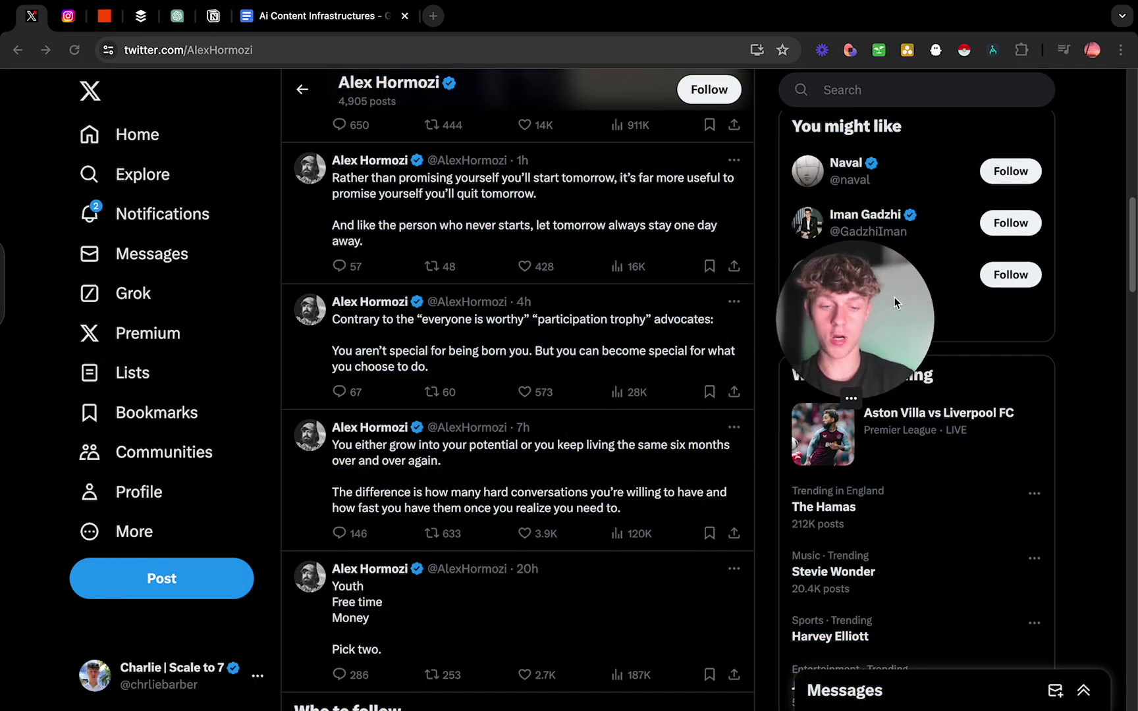
{"action": "key", "text": "super+a"}
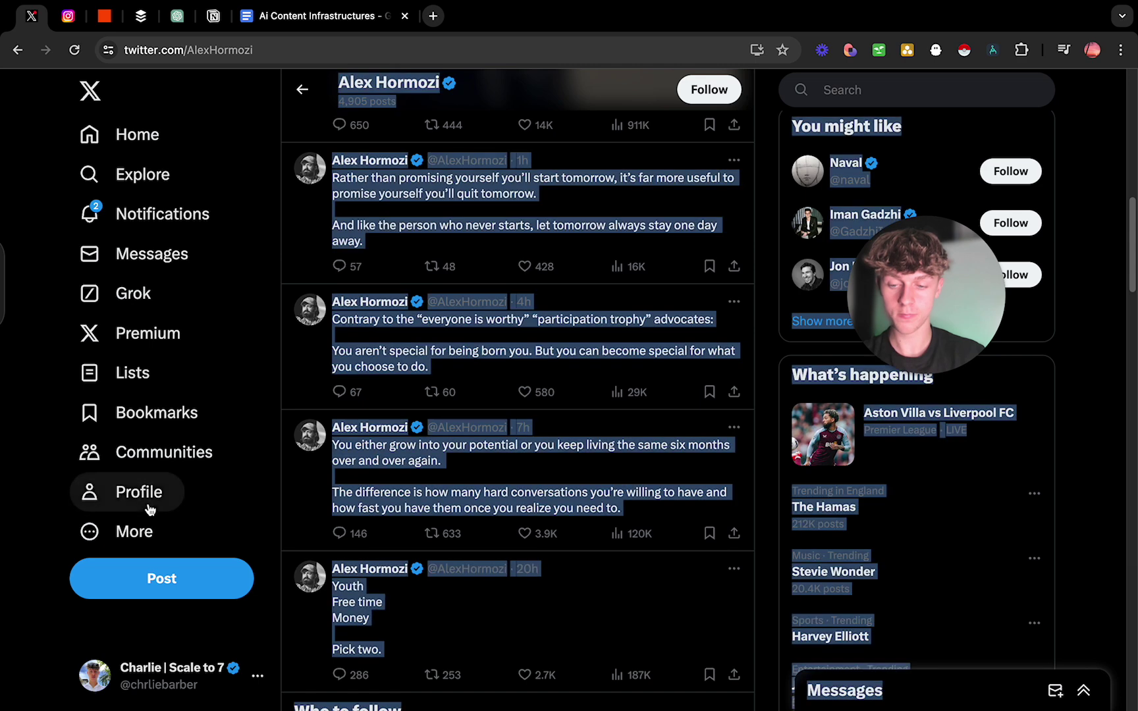
{"action": "left_click", "coordinate": [148, 508]}
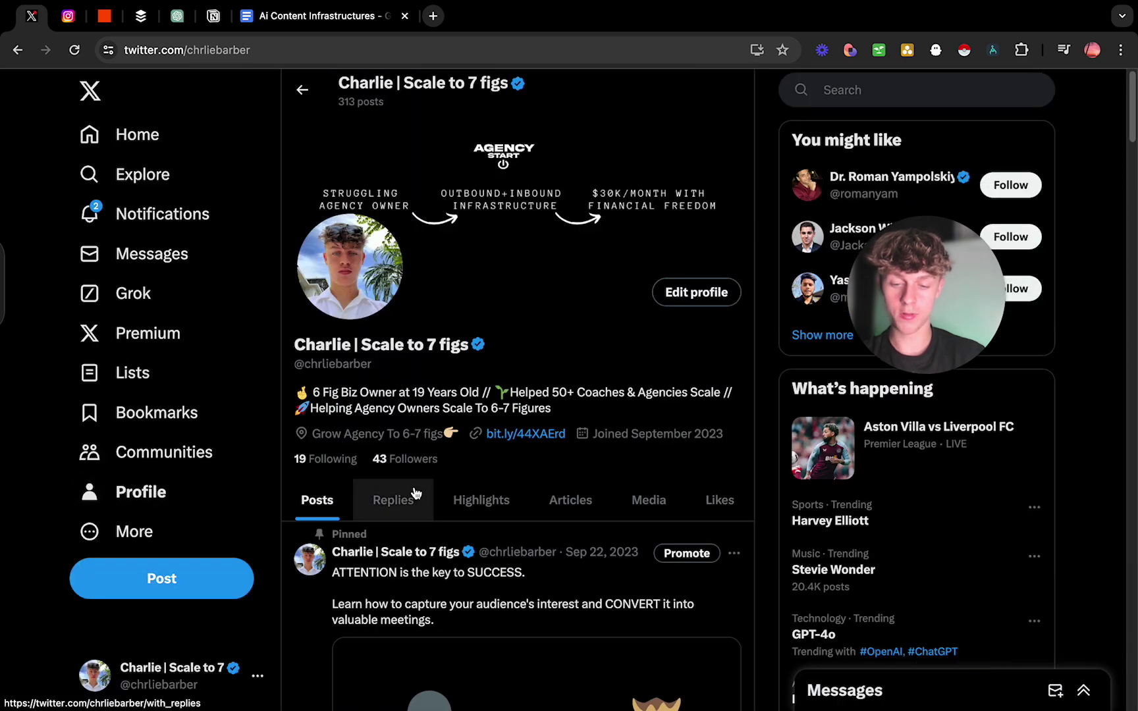
{"action": "scroll", "coordinate": [415, 494], "scroll_direction": "down", "scroll_amount": 10}
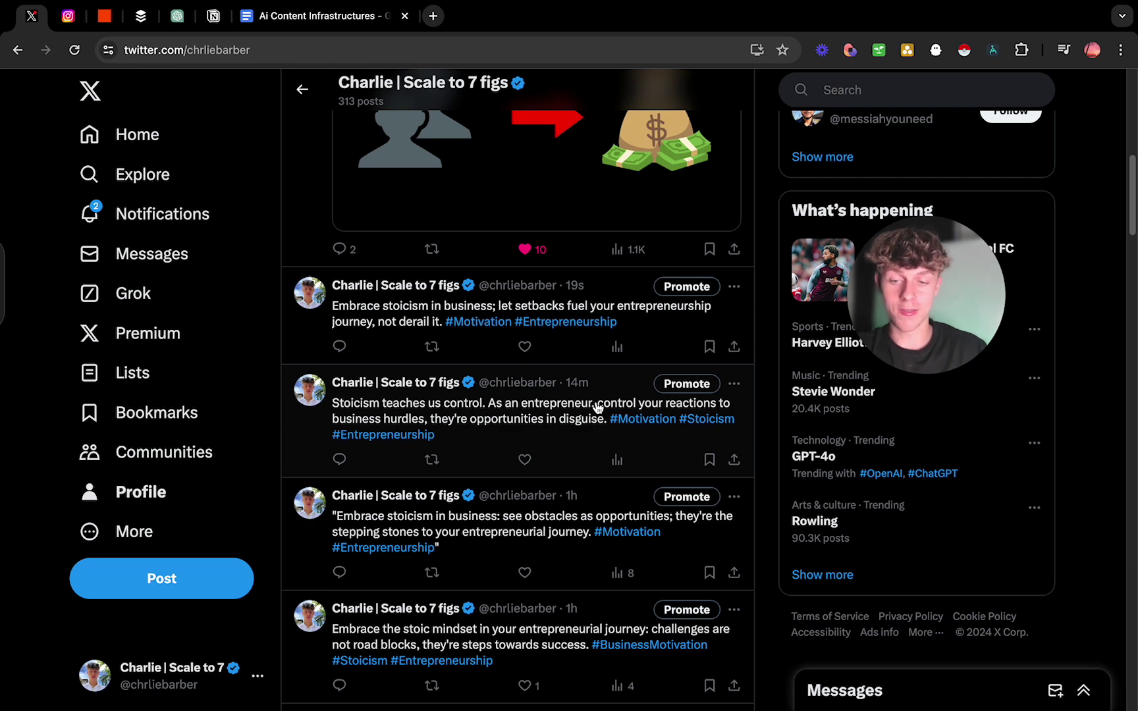
Check the Buffer test's tweet text in Zapier, and view The Content System diagram in the Ai Content Infrastructures Google Doc
{"action": "left_click", "coordinate": [104, 16]}
{"action": "scroll", "coordinate": [849, 570], "scroll_direction": "down", "scroll_amount": 5}
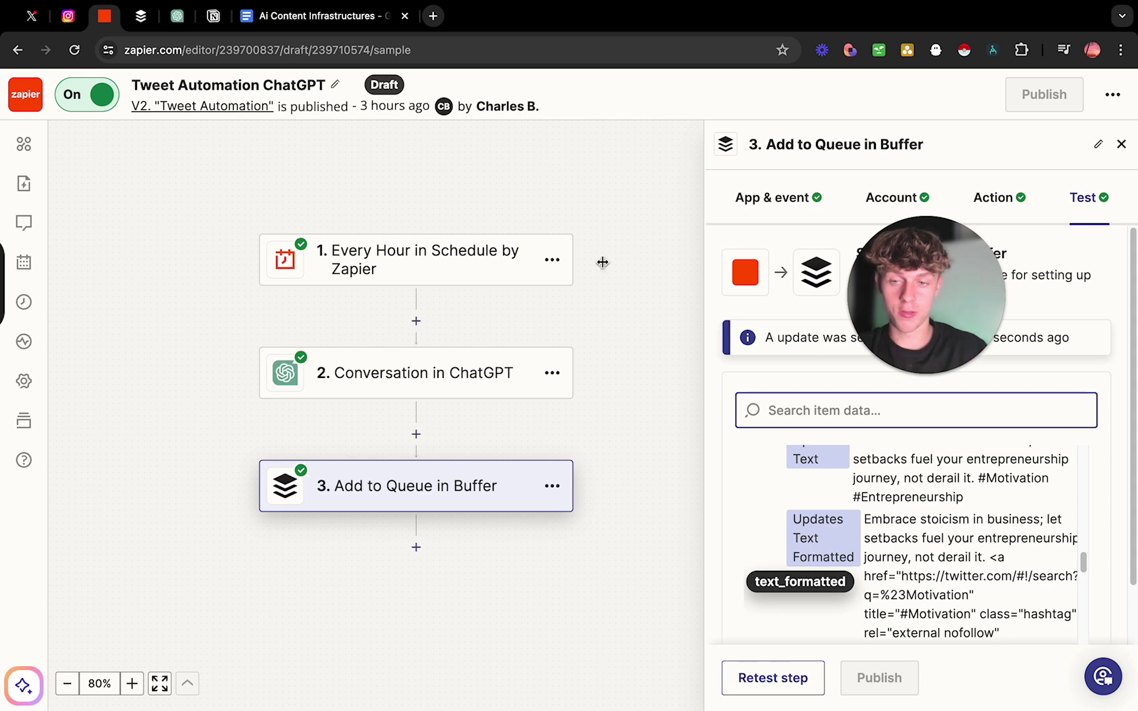
{"action": "left_click", "coordinate": [306, 18]}
{"action": "scroll", "coordinate": [437, 475], "scroll_direction": "down", "scroll_amount": 5}
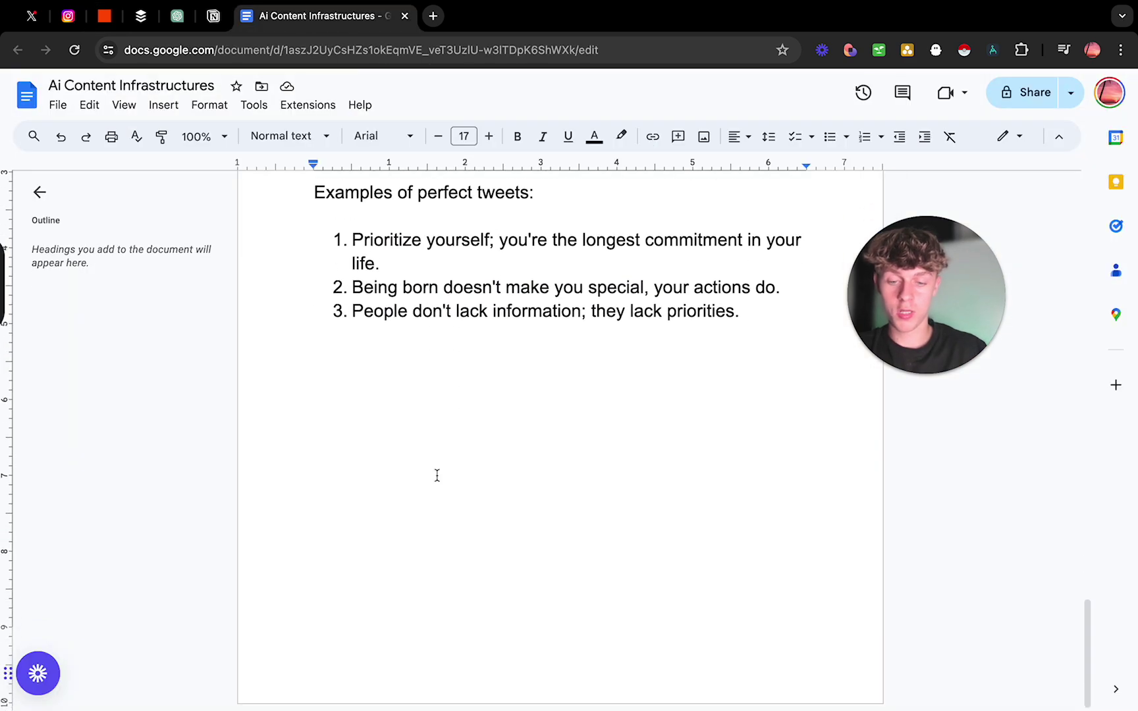
{"action": "scroll", "coordinate": [436, 475], "scroll_direction": "up", "scroll_amount": 15}
{"action": "scroll", "coordinate": [401, 460], "scroll_direction": "down", "scroll_amount": 2}
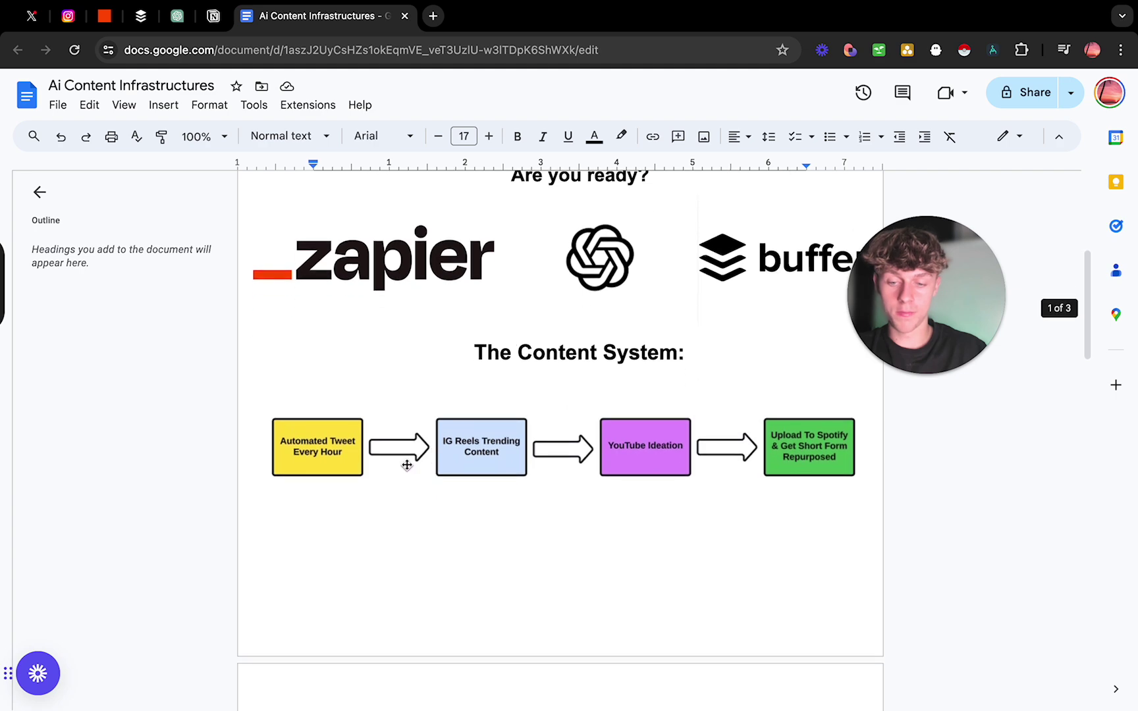
{"action": "scroll", "coordinate": [313, 429], "scroll_direction": "up", "scroll_amount": 5}
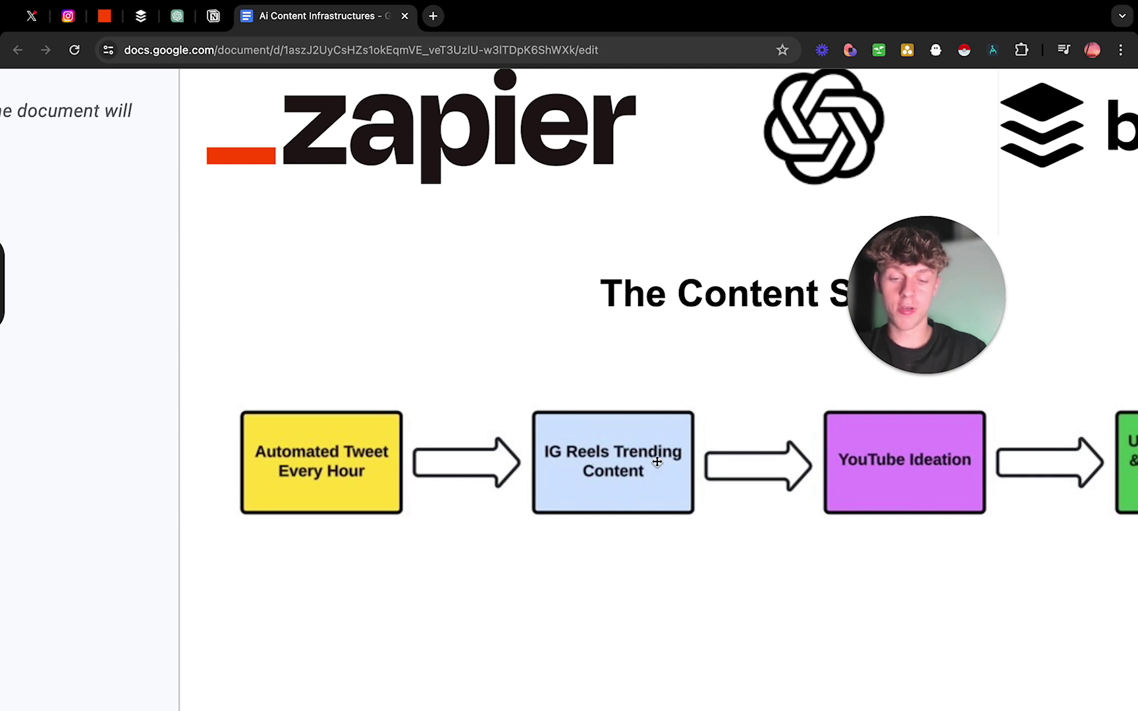
Switch to Instagram, close the open tweet-style reel, and show only the reels on the account's own profile
{"action": "left_click", "coordinate": [69, 17]}
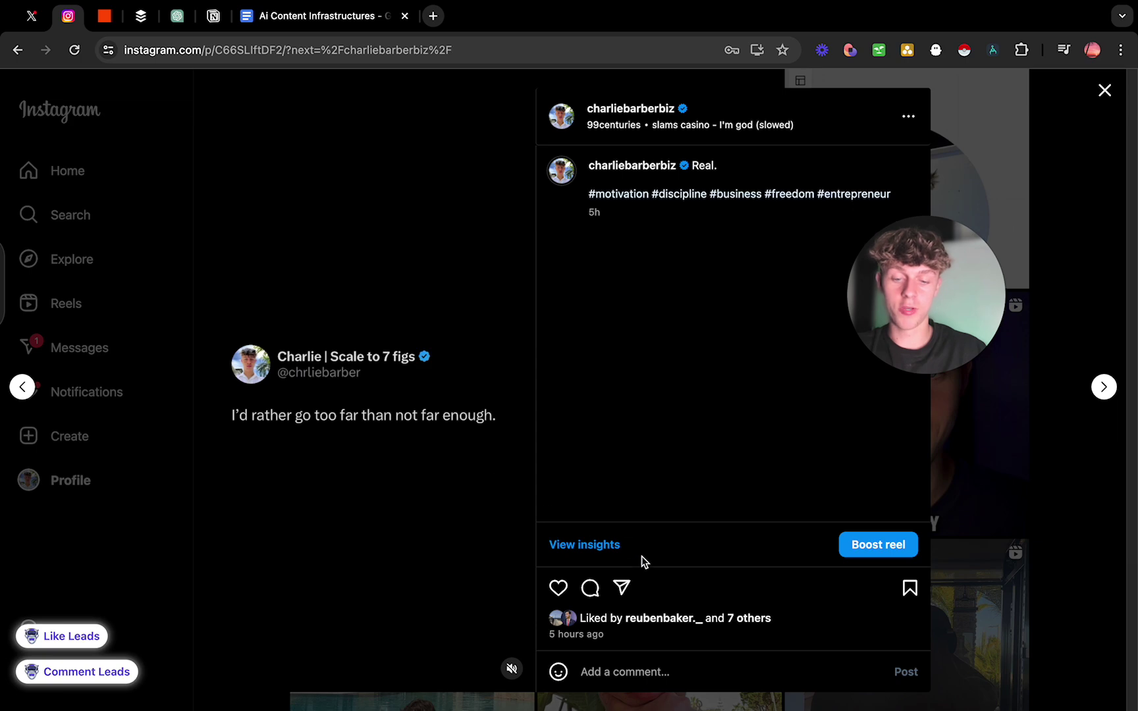
{"action": "left_click", "coordinate": [1065, 563]}
{"action": "scroll", "coordinate": [634, 284], "scroll_direction": "up", "scroll_amount": 10}
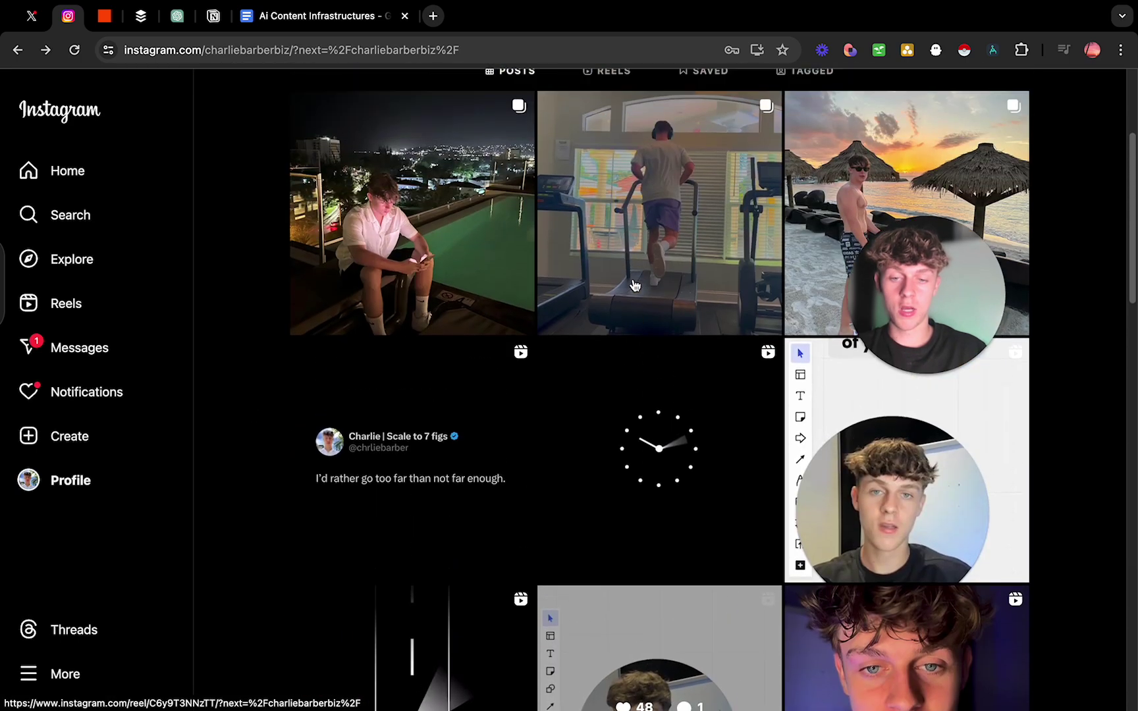
{"action": "left_click", "coordinate": [609, 298]}
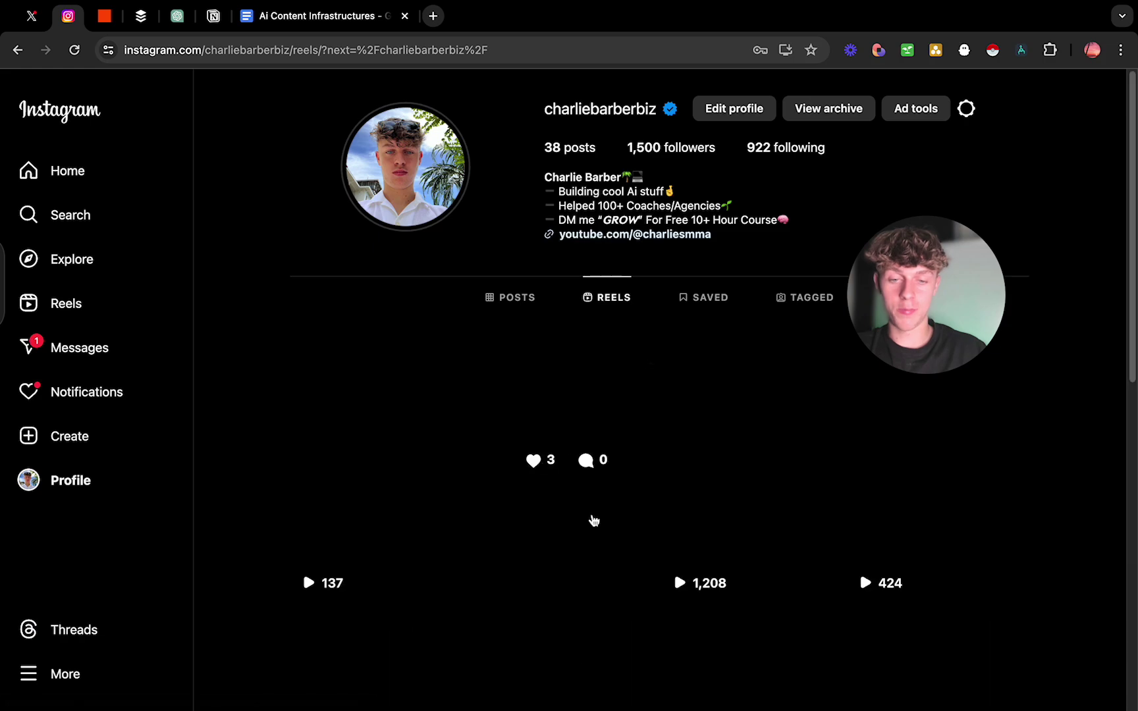
Browse down through the profile's older reels, comparing the tweet-style, animated and talking-head formats and their view counts
{"action": "scroll", "coordinate": [593, 520], "scroll_direction": "down", "scroll_amount": 1}
{"action": "scroll", "coordinate": [593, 520], "scroll_direction": "down", "scroll_amount": 2}
{"action": "scroll", "coordinate": [593, 521], "scroll_direction": "down", "scroll_amount": 10}
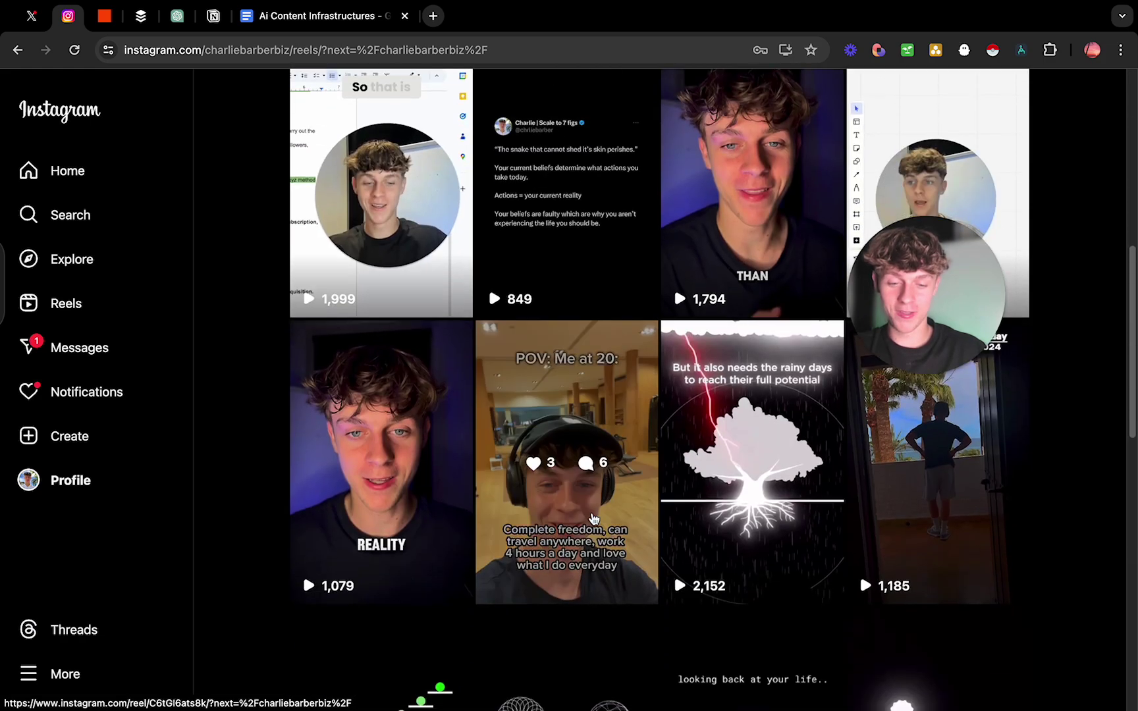
{"action": "scroll", "coordinate": [594, 519], "scroll_direction": "down", "scroll_amount": 3}
{"action": "scroll", "coordinate": [593, 519], "scroll_direction": "down", "scroll_amount": 3}
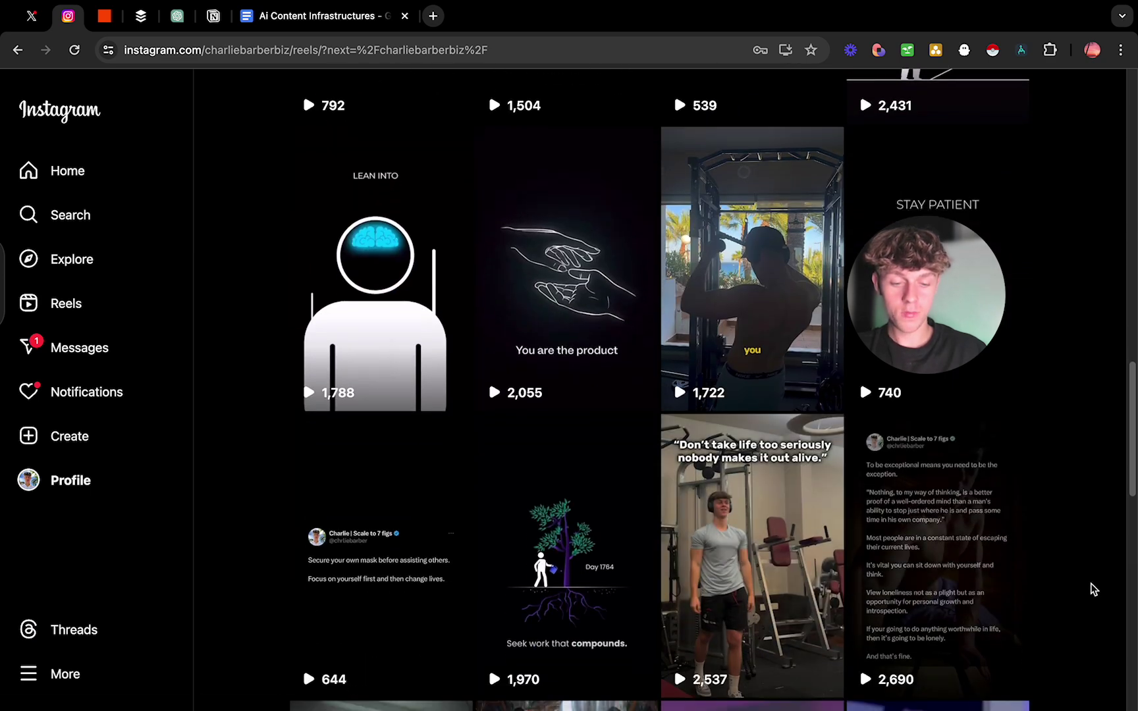
{"action": "scroll", "coordinate": [1092, 590], "scroll_direction": "down", "scroll_amount": 1}
{"action": "scroll", "coordinate": [1070, 586], "scroll_direction": "down", "scroll_amount": 4}
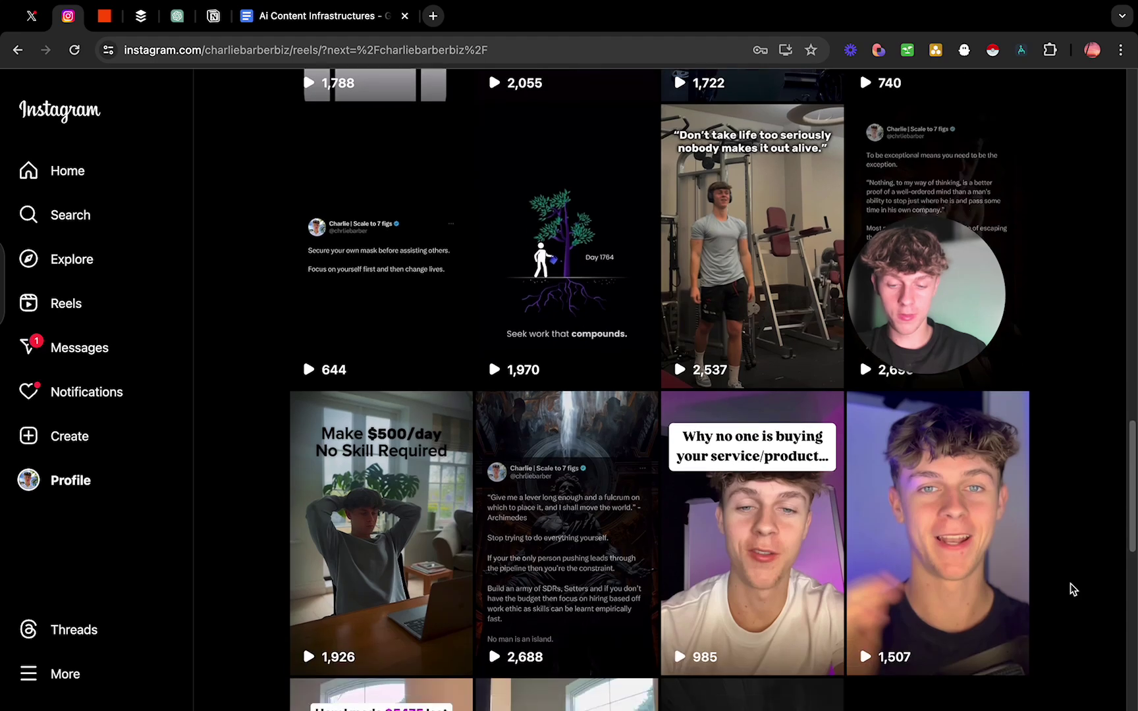